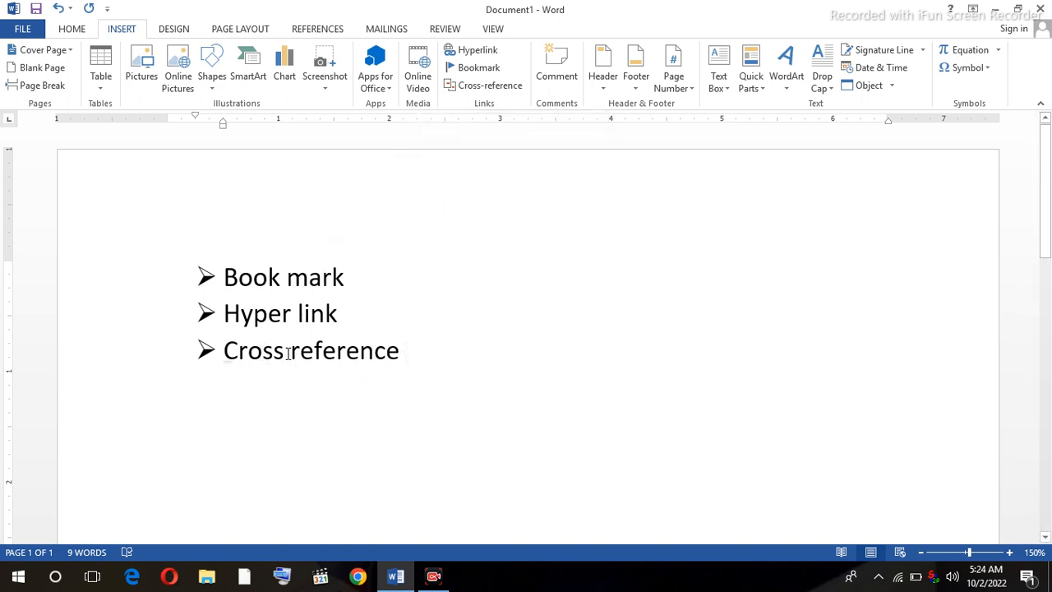
Add an empty line without a bullet below the "Cross reference" list item
{"action": "left_click", "coordinate": [349, 279]}
{"action": "left_click", "coordinate": [218, 388]}
{"action": "left_click", "coordinate": [438, 370]}
{"action": "key", "text": "Return"}
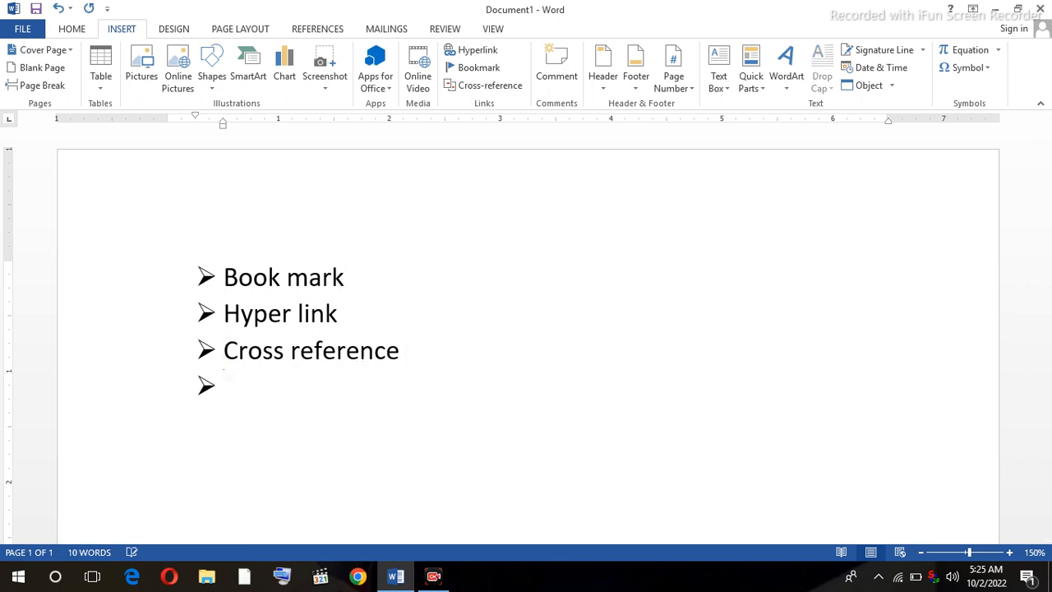
{"action": "key", "text": "BackSpace"}
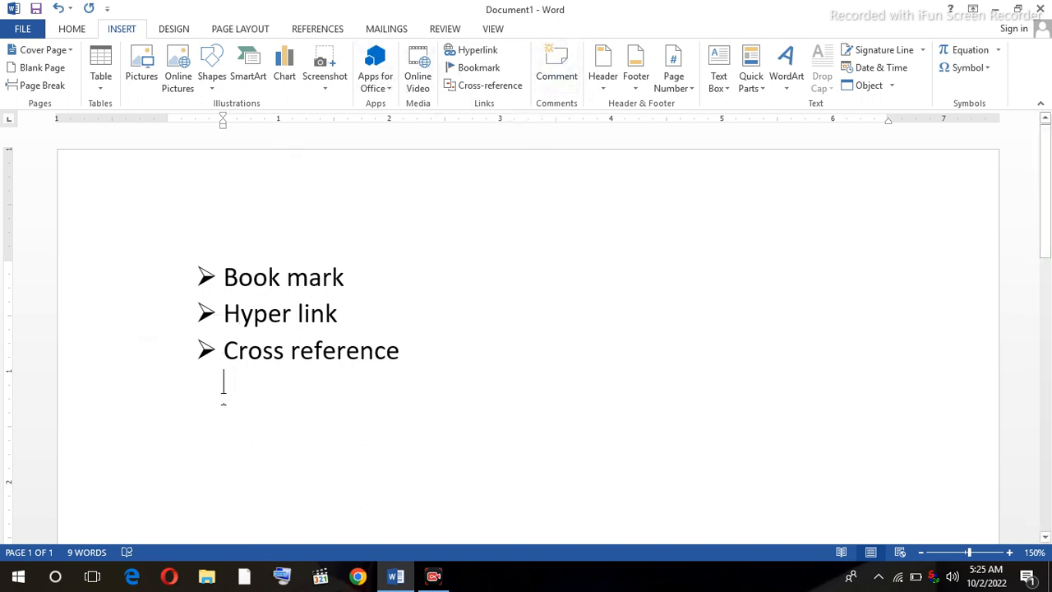
Add a bookmark named "top" at the empty line below the bulleted list
{"action": "left_click", "coordinate": [477, 67]}
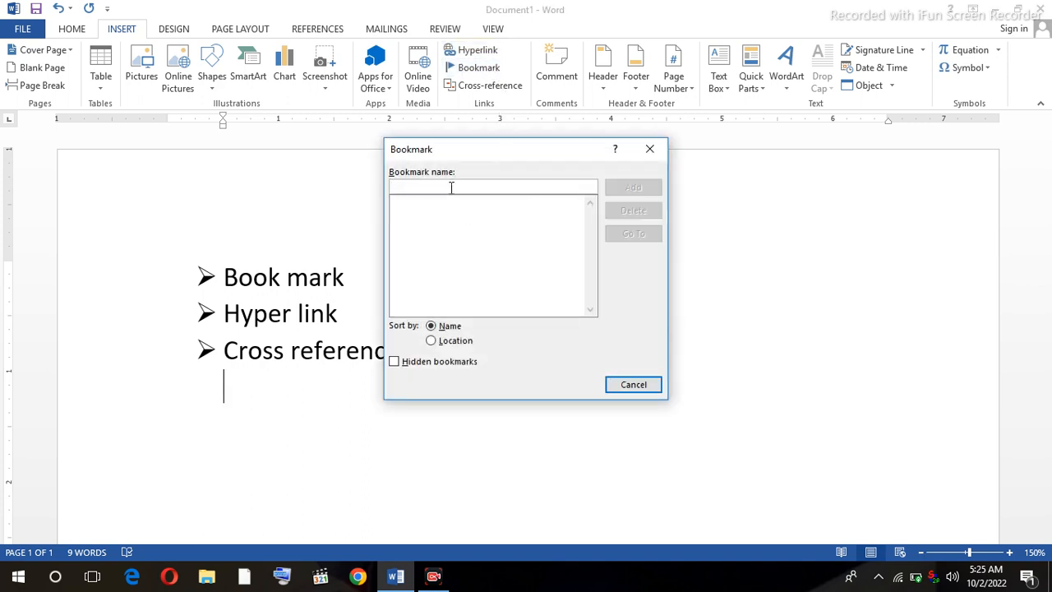
{"action": "type", "text": "top"}
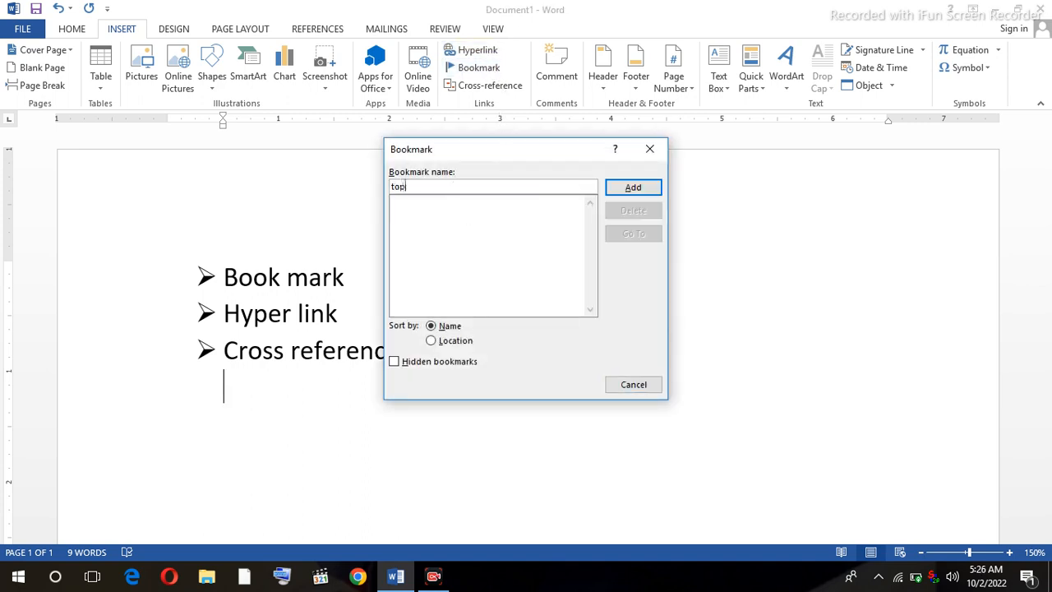
{"action": "left_click", "coordinate": [633, 188]}
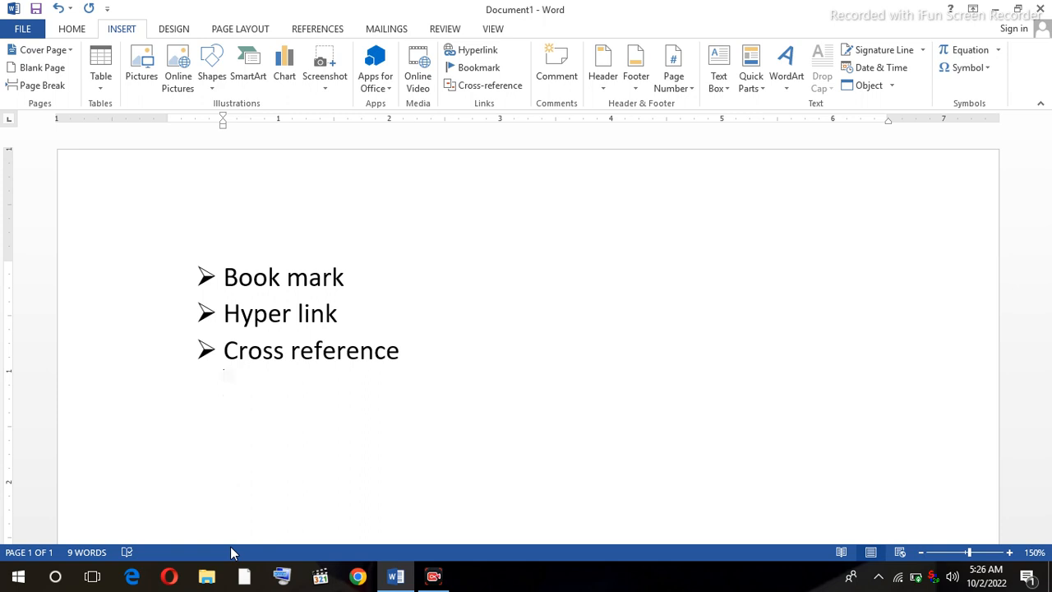
Insert a page break after the list and enter the text "Ict" on the new second page
{"action": "key", "text": "ctrl+Return"}
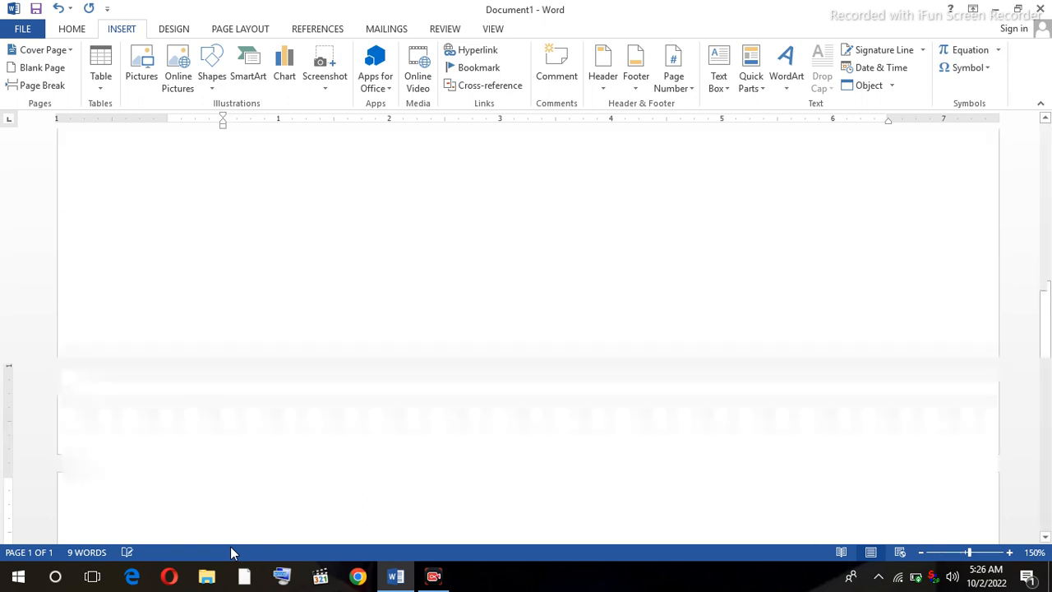
{"action": "left_click_drag", "start_coordinate": [1049, 345], "coordinate": [1049, 353]}
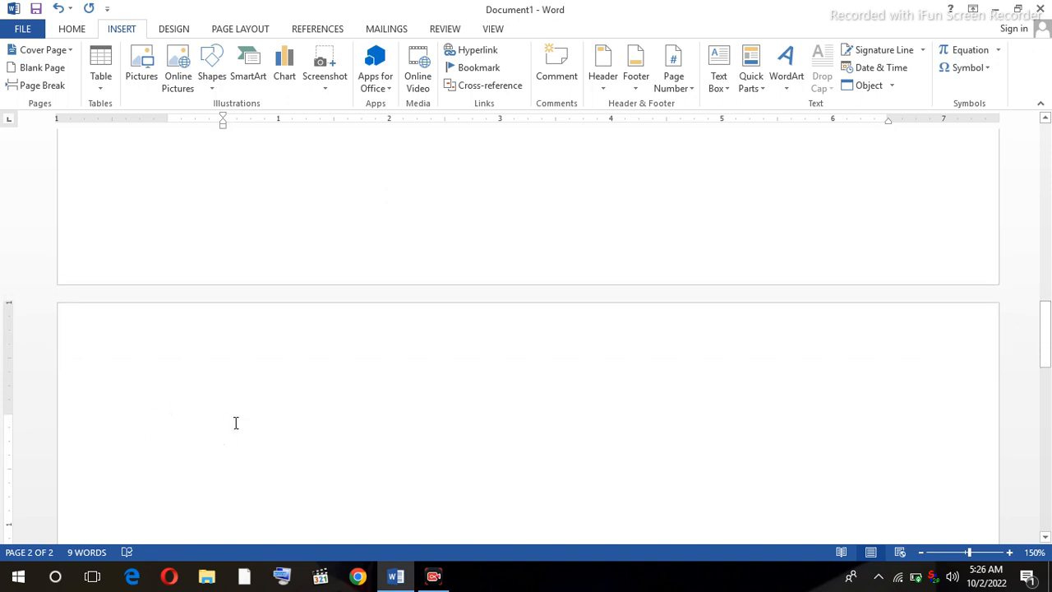
{"action": "type", "text": "ict"}
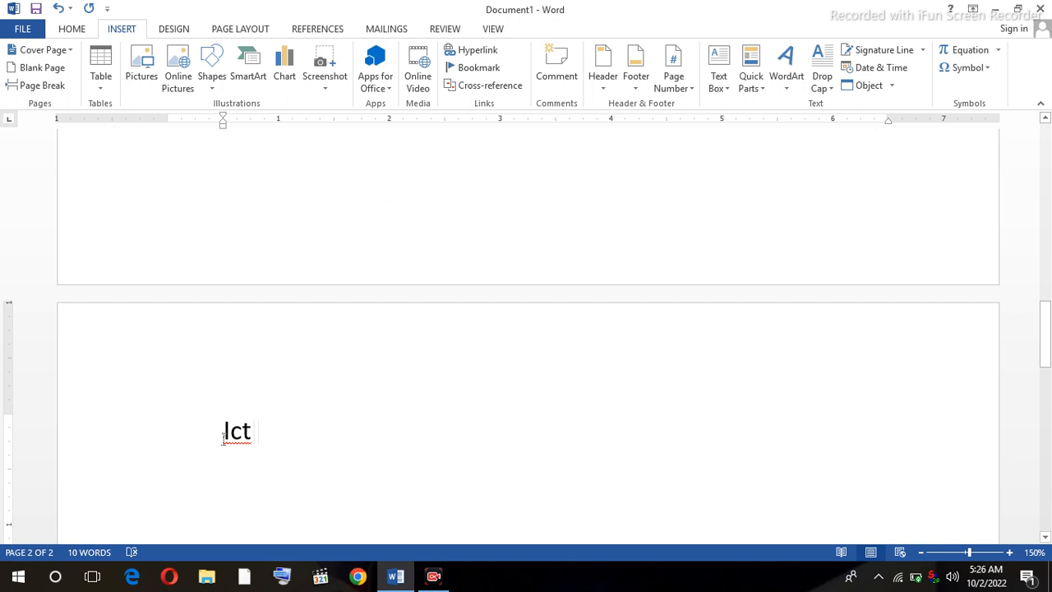
{"action": "key", "text": "BackSpace"}
Add a bookmark named "ict" at the end of the word "Ict" on page 2
{"action": "left_click", "coordinate": [476, 75]}
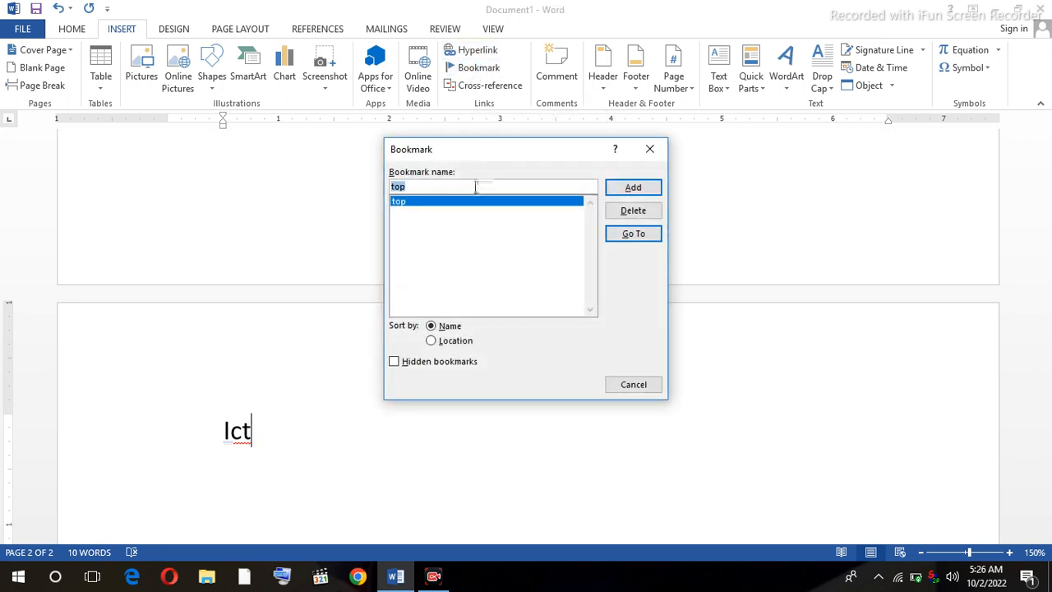
{"action": "type", "text": "tc"}
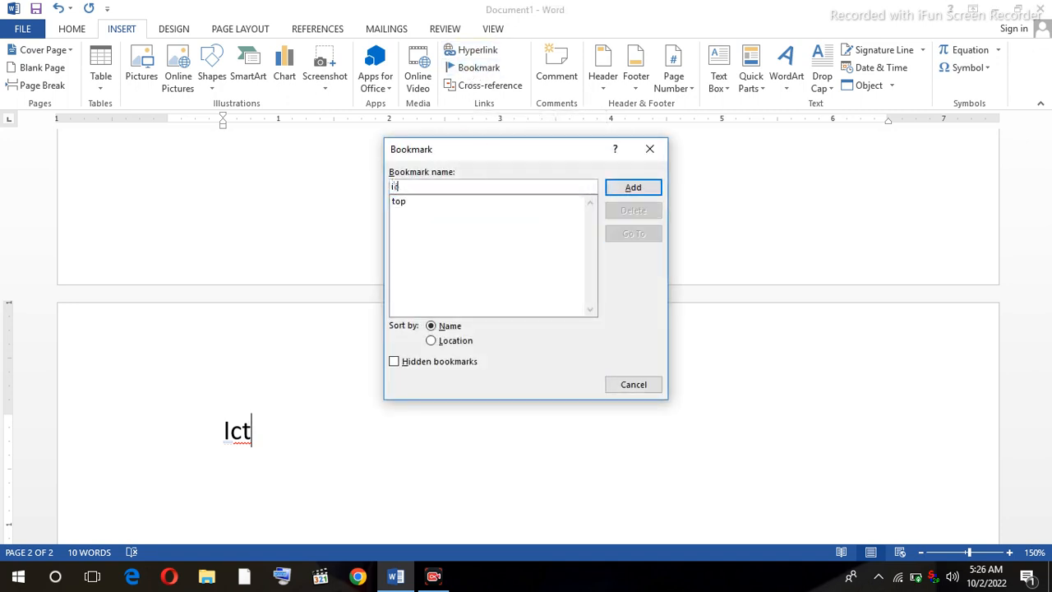
{"action": "left_click", "coordinate": [633, 188]}
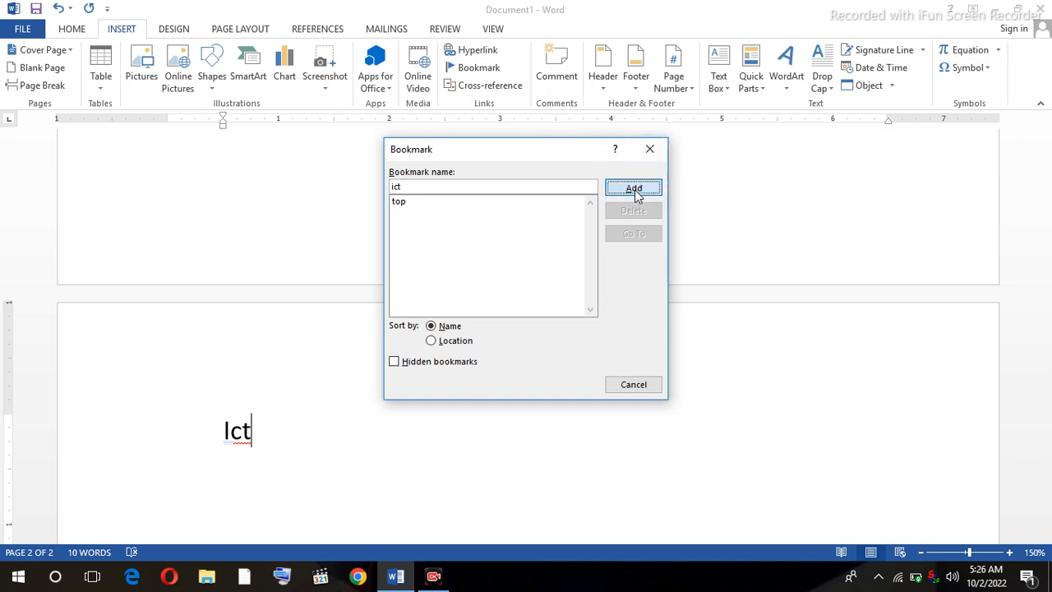
Insert a new line and a page break after "Ict", and enter "Office" as a line on page 3
{"action": "key", "text": "Return"}
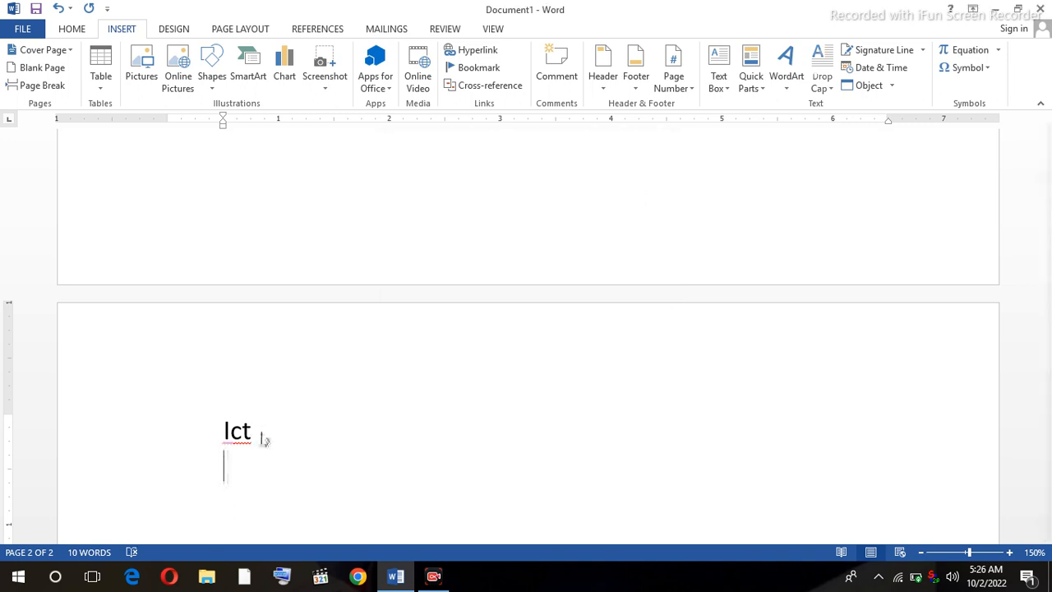
{"action": "key", "text": "ctrl+Return"}
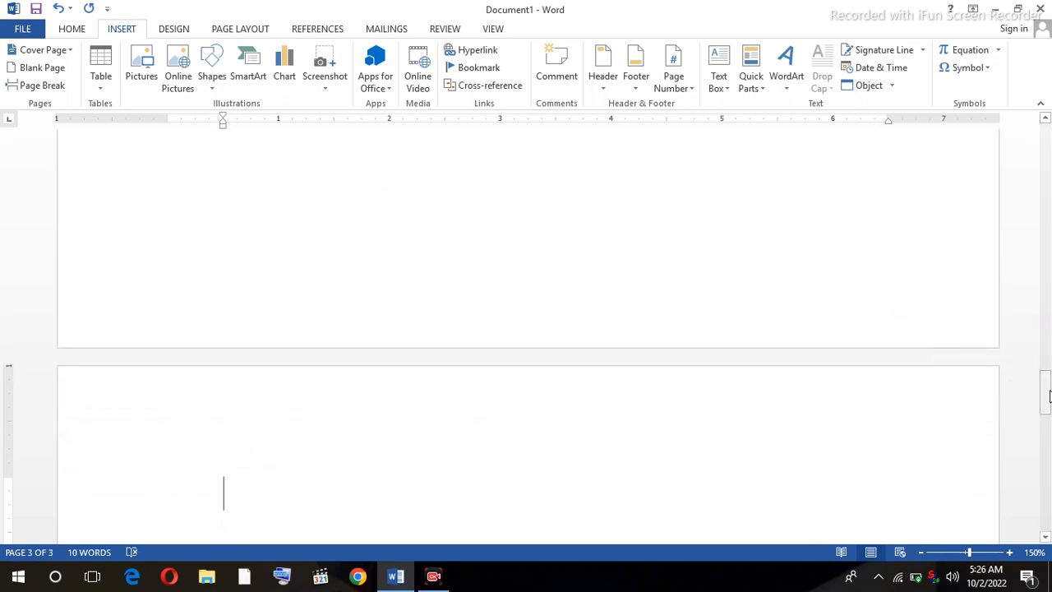
{"action": "left_click_drag", "start_coordinate": [1046, 395], "coordinate": [1046, 419]}
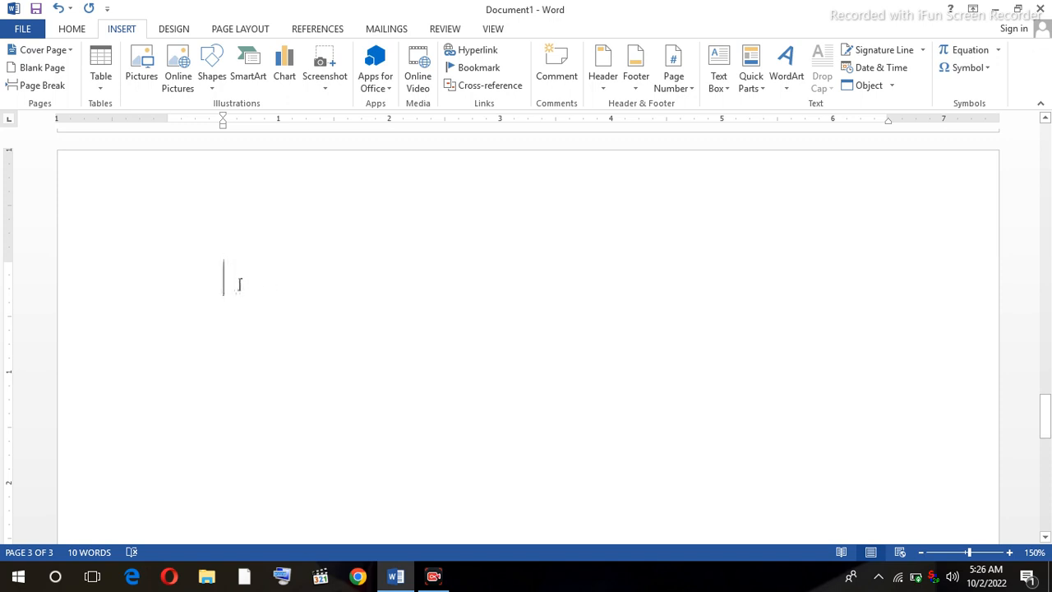
{"action": "type", "text": "Of"}
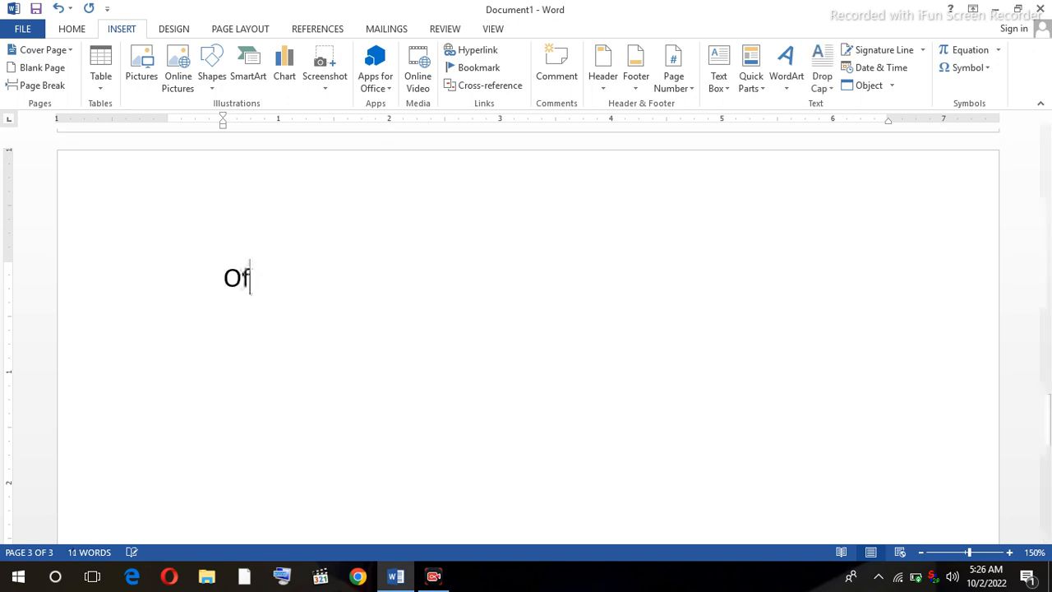
{"action": "type", "text": "fice"}
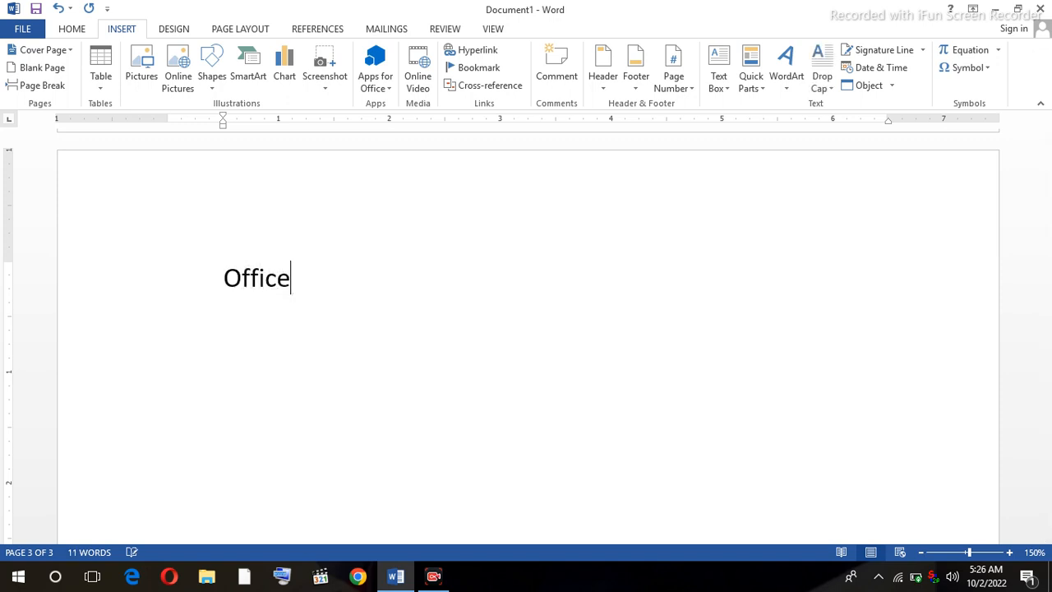
{"action": "key", "text": "Return"}
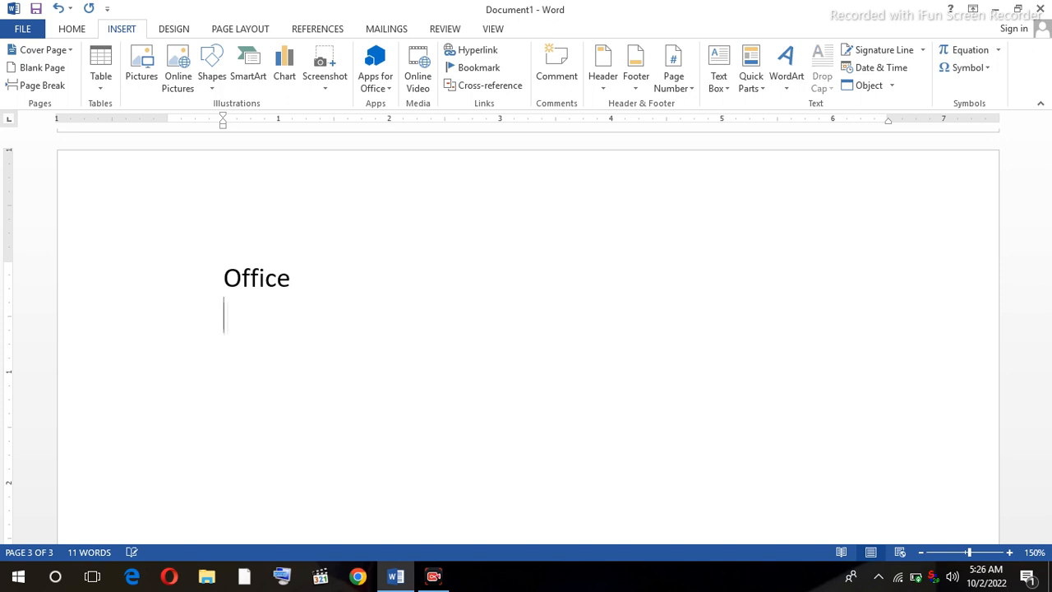
Add a bookmark named "office" at the end of the word "Office" on page 3
{"action": "left_click", "coordinate": [292, 276]}
{"action": "left_click", "coordinate": [479, 69]}
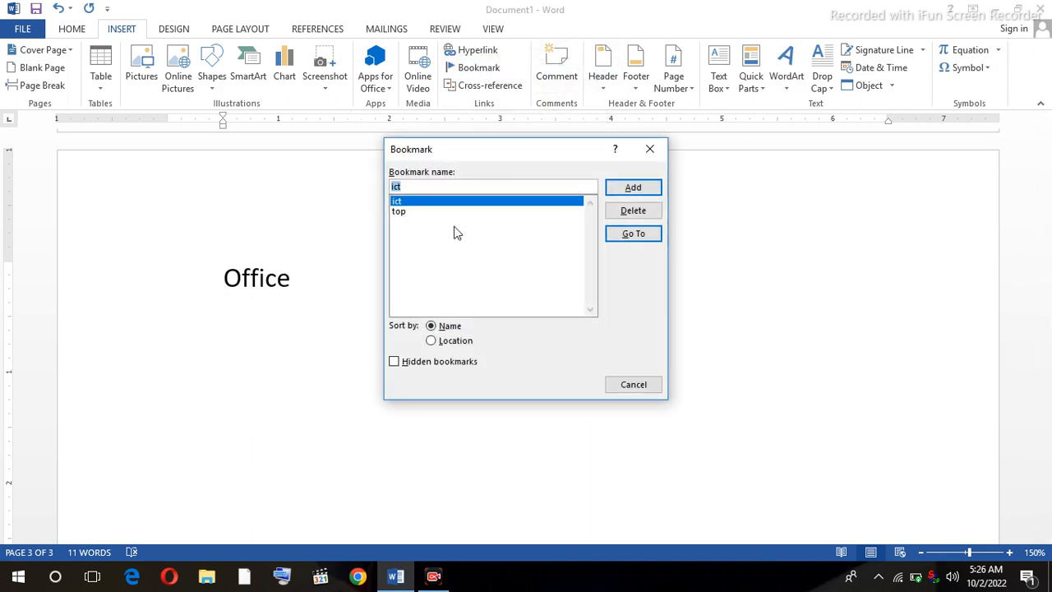
{"action": "type", "text": "office"}
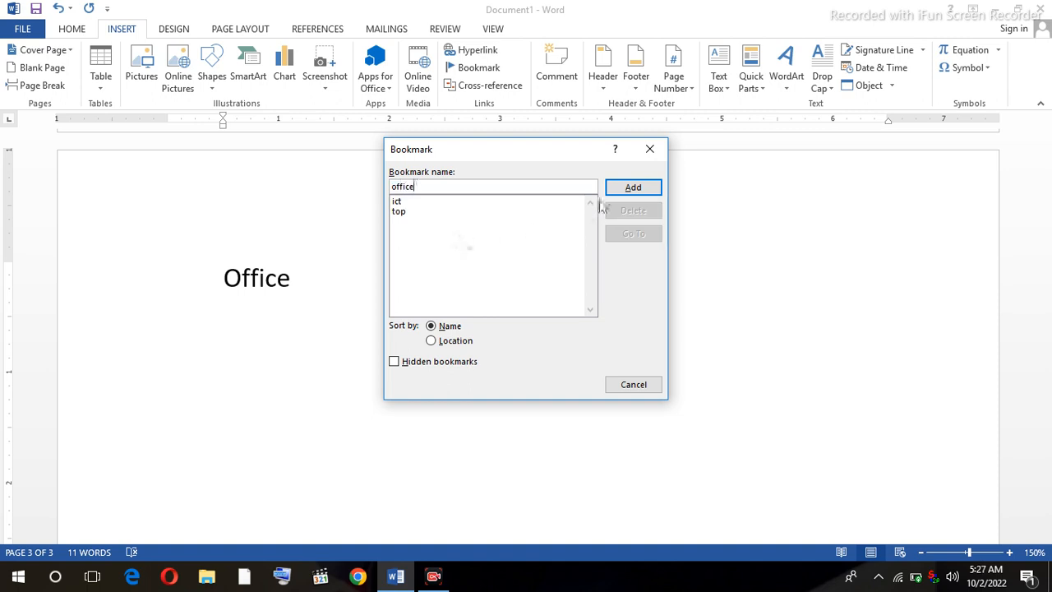
{"action": "left_click", "coordinate": [637, 189]}
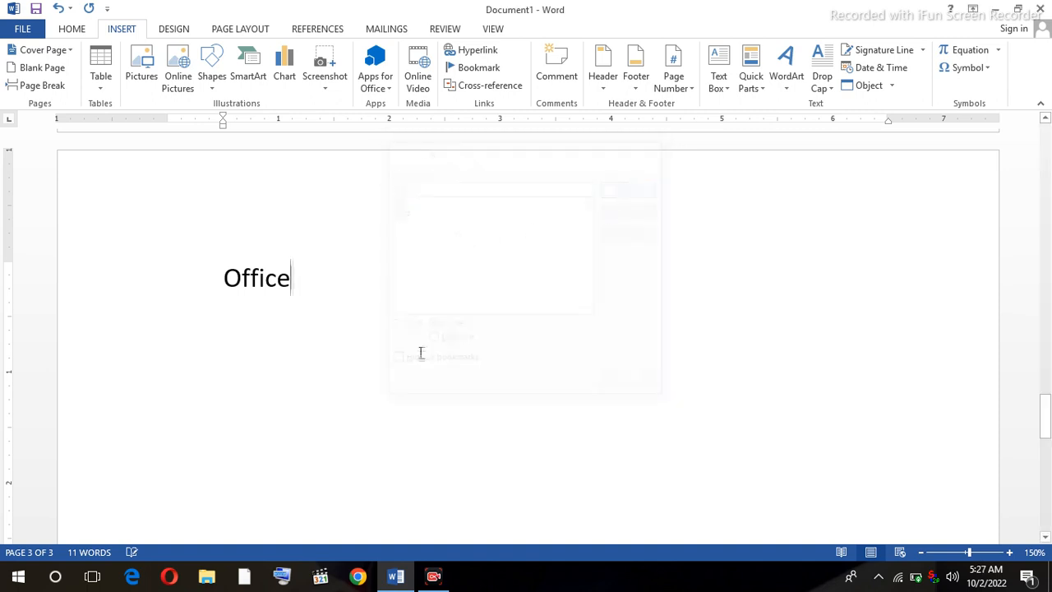
Insert a new line and a page break after "Office", and enter "Networking" as a line on page 4
{"action": "key", "text": "Return"}
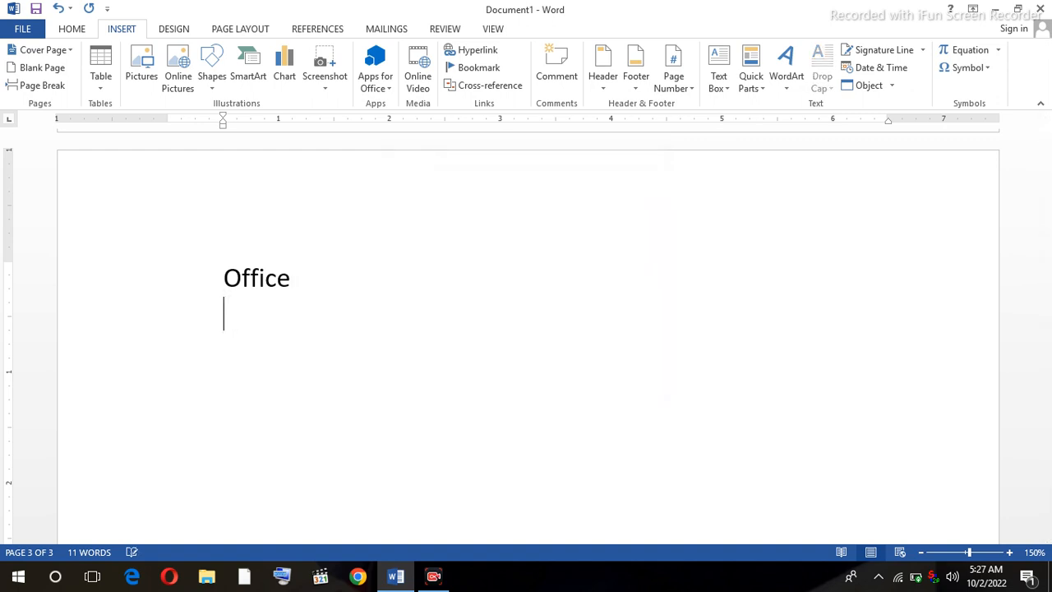
{"action": "key", "text": "ctrl+Return"}
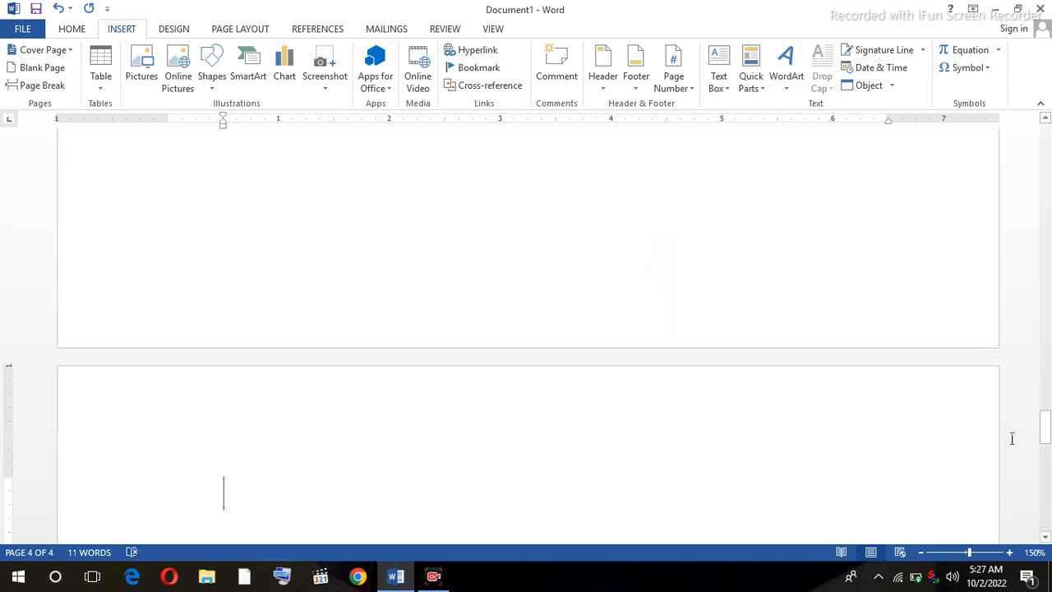
{"action": "left_click_drag", "start_coordinate": [1045, 430], "coordinate": [1046, 451]}
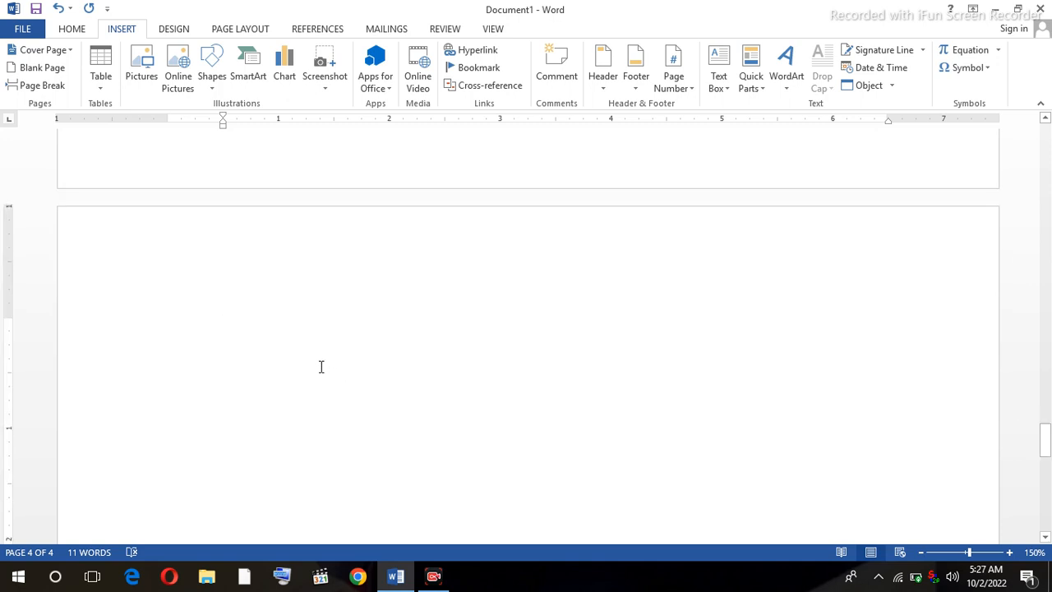
{"action": "type", "text": "Netw"}
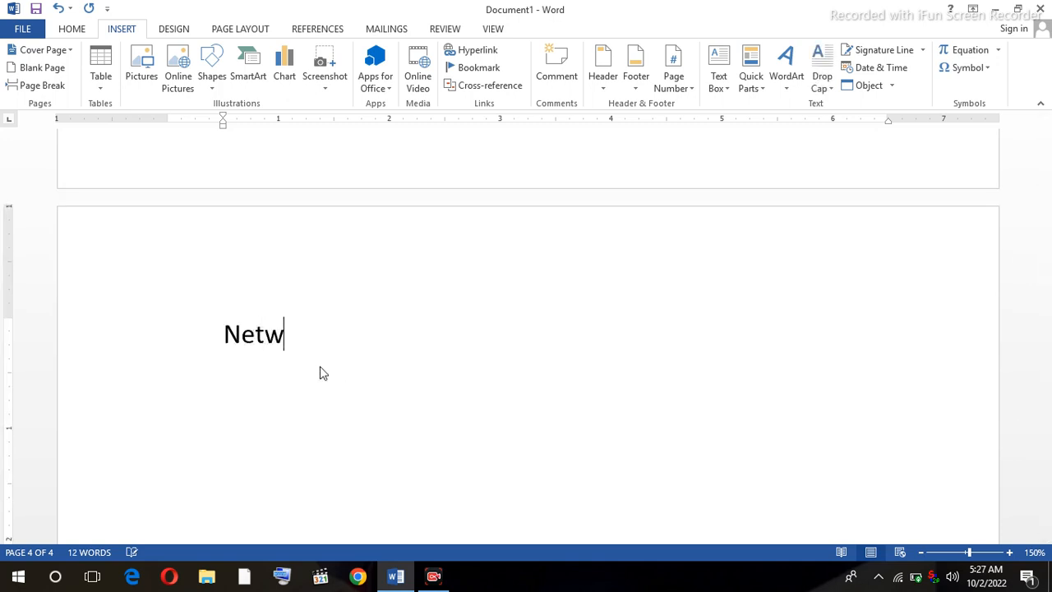
{"action": "type", "text": "orkin"}
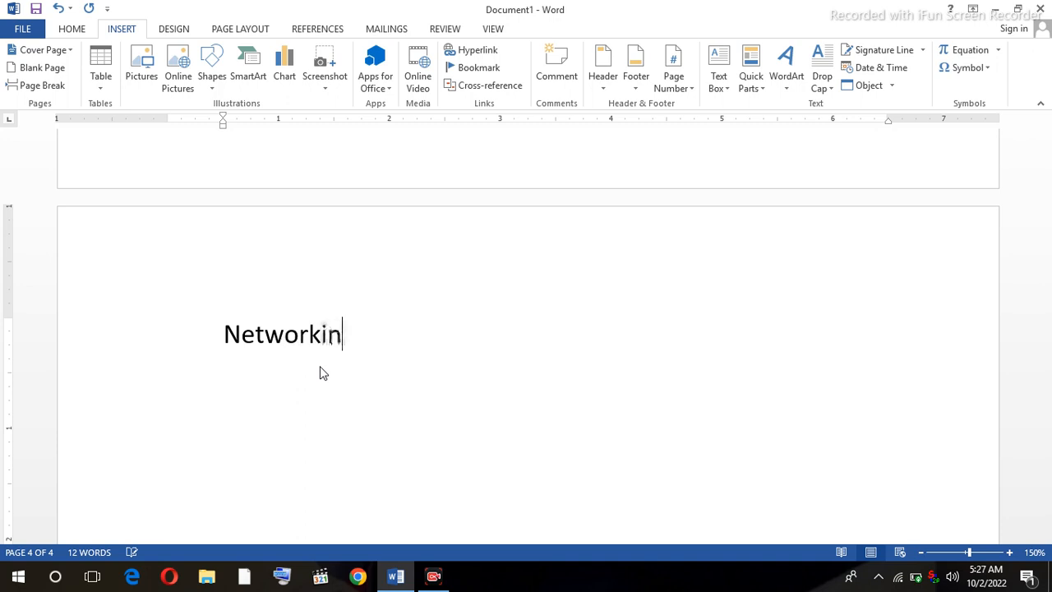
{"action": "type", "text": "f"}
{"action": "key", "text": "BackSpace"}
{"action": "type", "text": "g"}
{"action": "key", "text": "Return"}
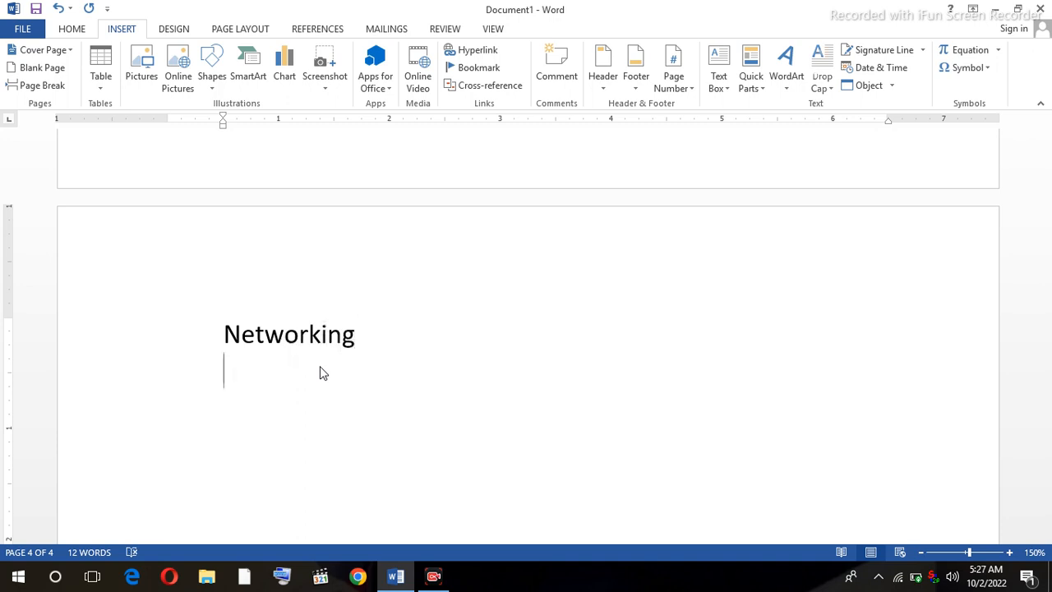
Add a bookmark named "networking" at the end of the word "Networking" on page 4
{"action": "left_click", "coordinate": [365, 336]}
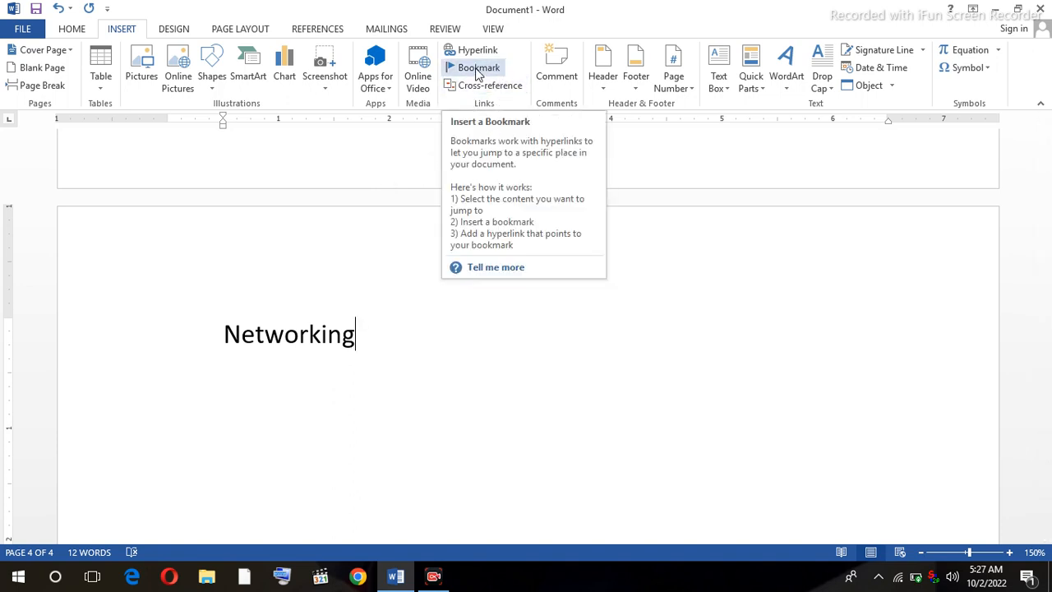
{"action": "left_click", "coordinate": [478, 70]}
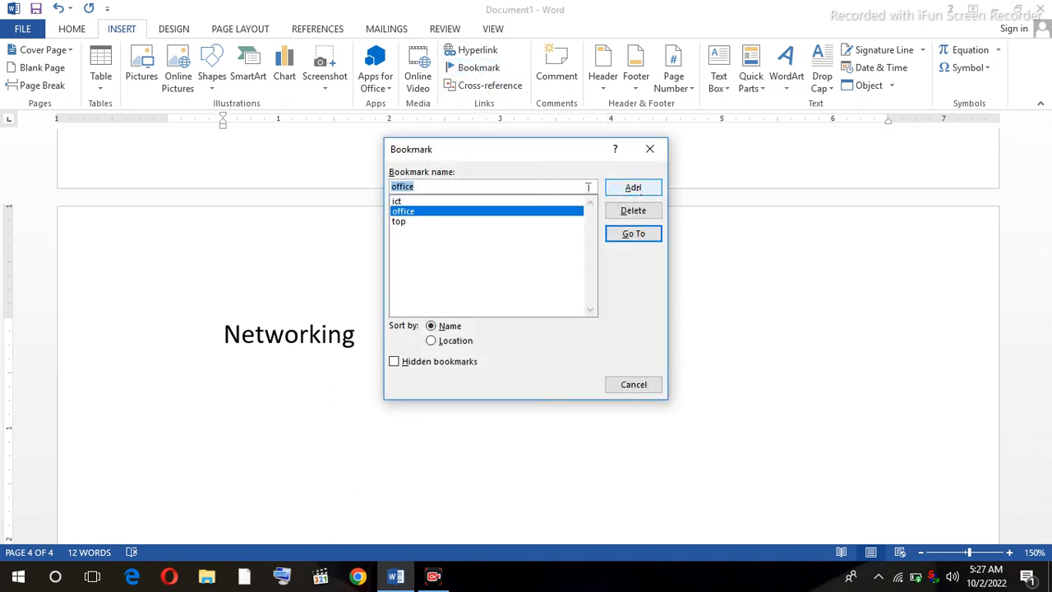
{"action": "type", "text": "orking"}
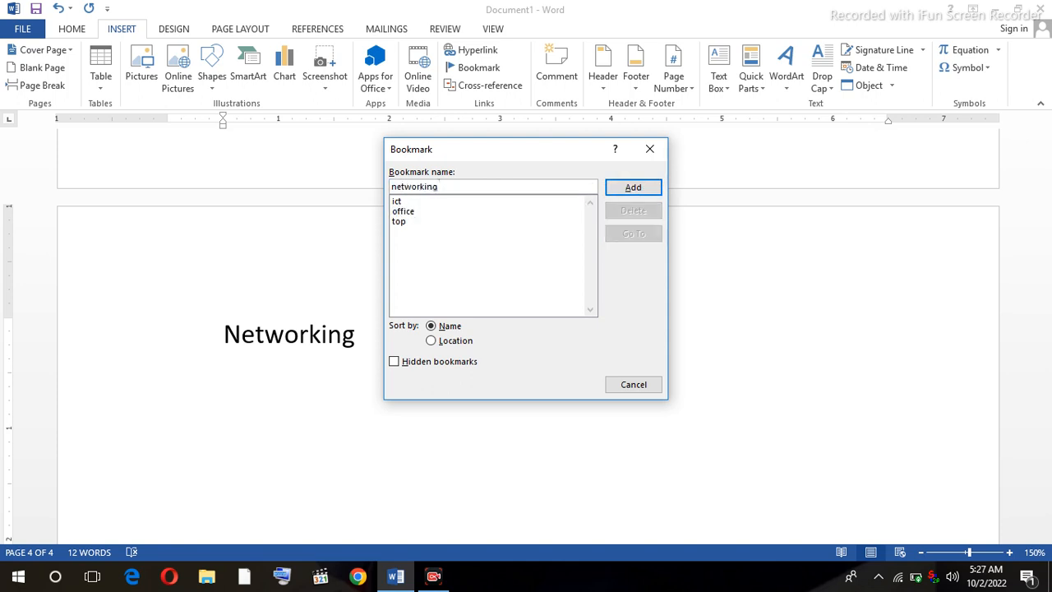
{"action": "left_click", "coordinate": [634, 187]}
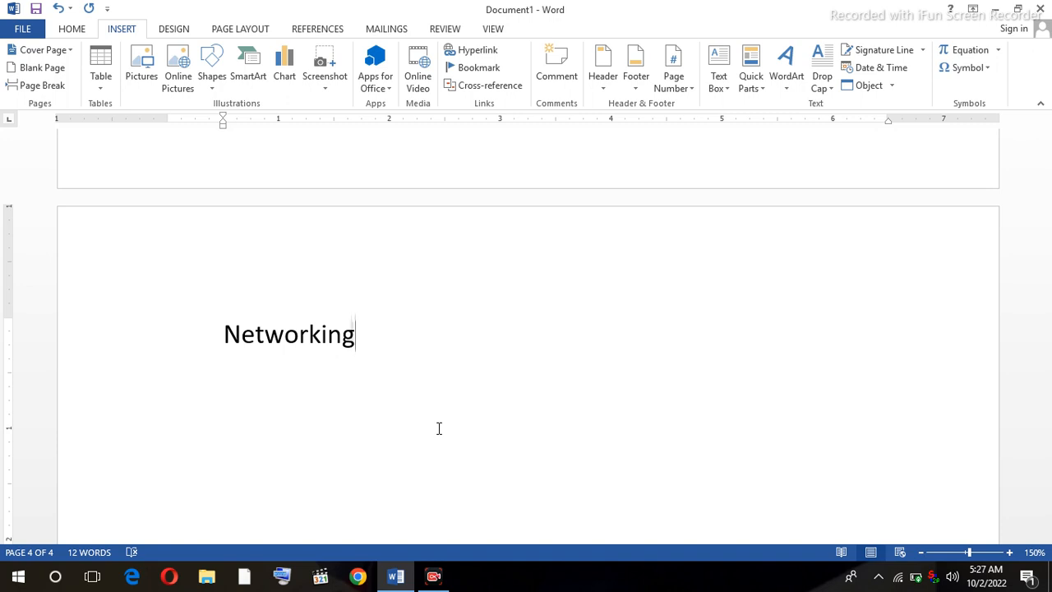
Jump to the "ict" bookmark from the bookmark list and close the list
{"action": "left_click", "coordinate": [485, 70]}
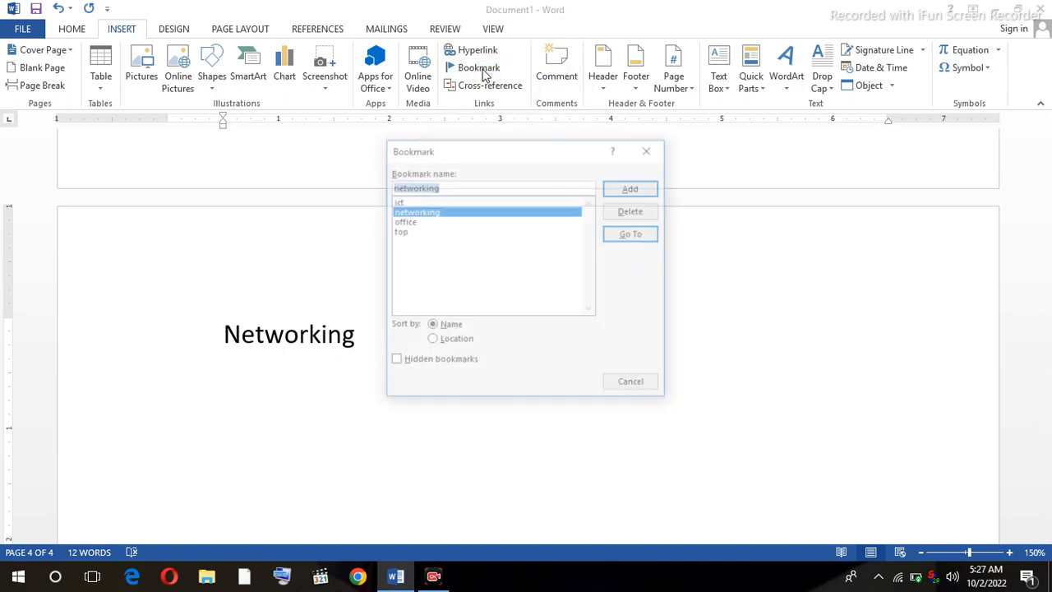
{"action": "left_click_drag", "start_coordinate": [466, 153], "coordinate": [568, 93]}
{"action": "left_click", "coordinate": [502, 142]}
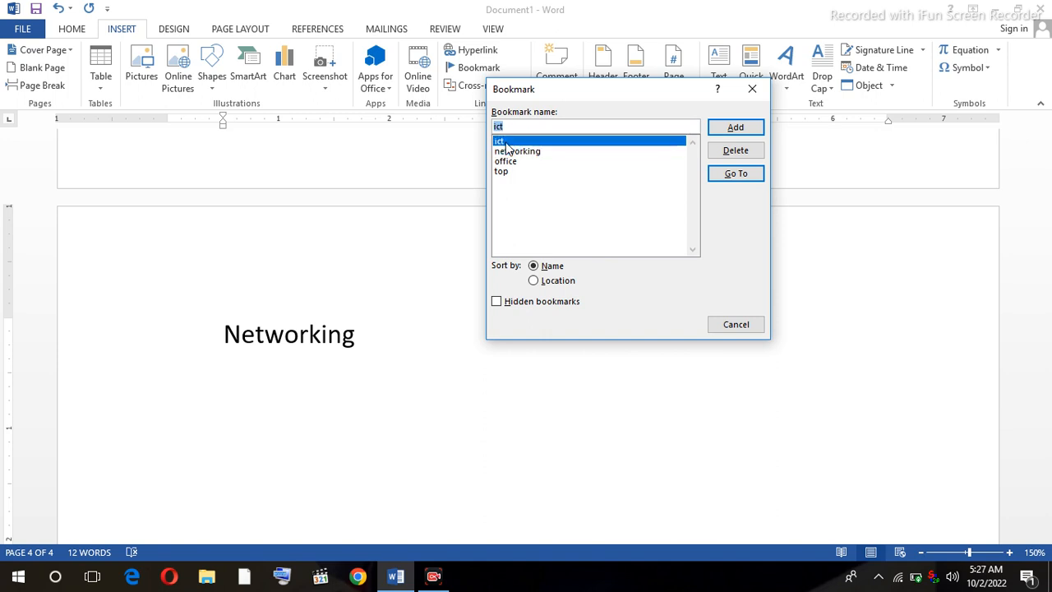
{"action": "left_click", "coordinate": [736, 174]}
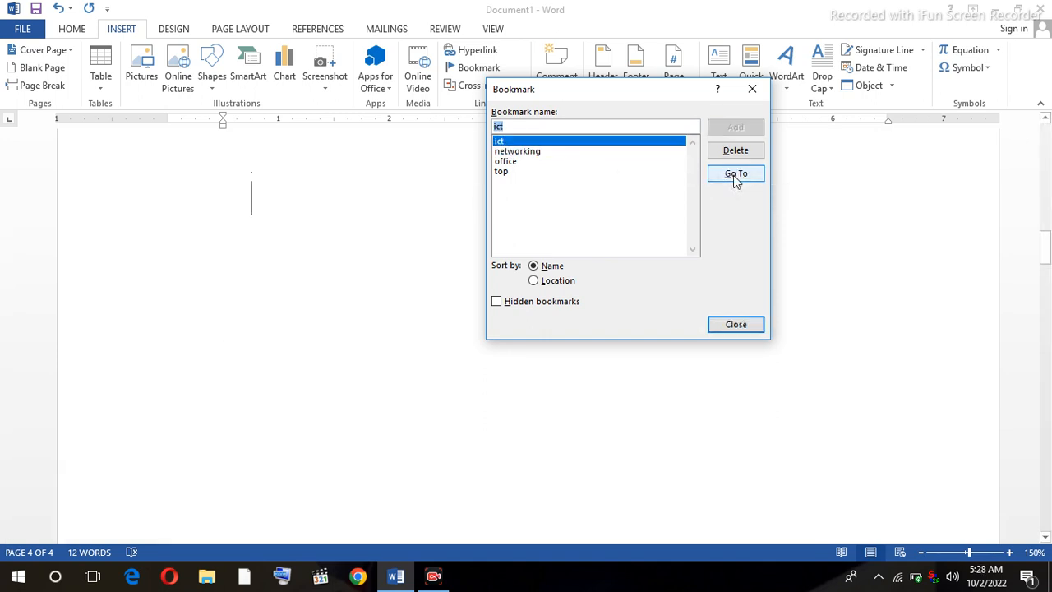
{"action": "left_click", "coordinate": [717, 326]}
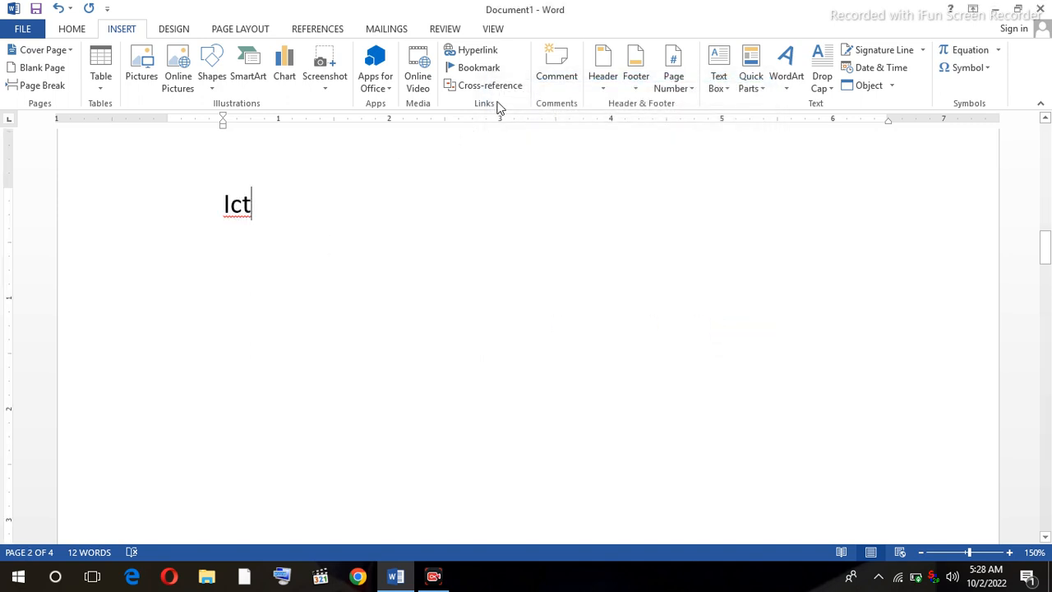
Jump to the "office" bookmark from the bookmark list and close the list
{"action": "left_click", "coordinate": [502, 73]}
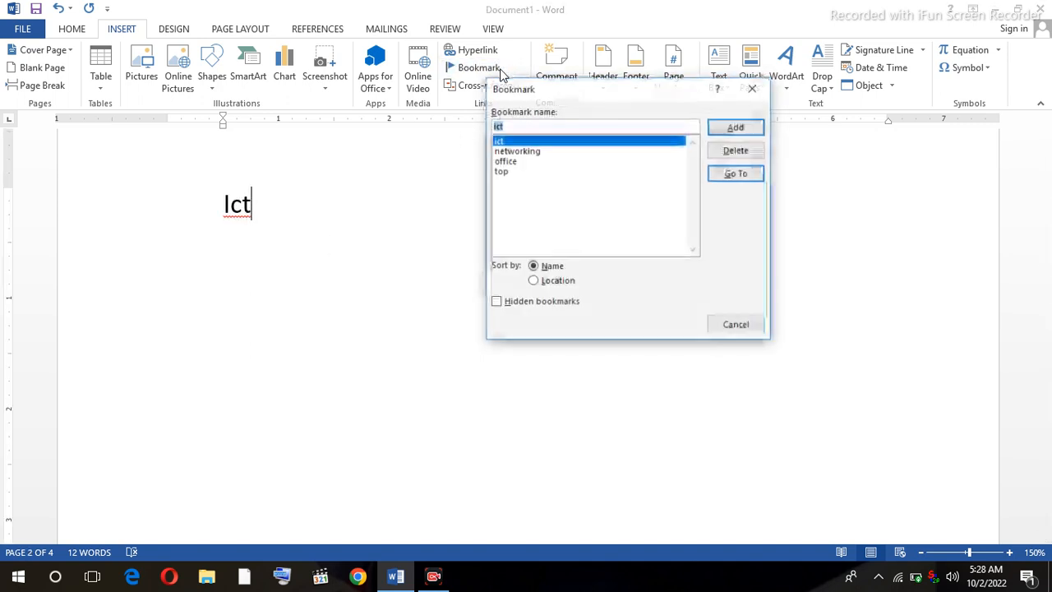
{"action": "left_click", "coordinate": [516, 163]}
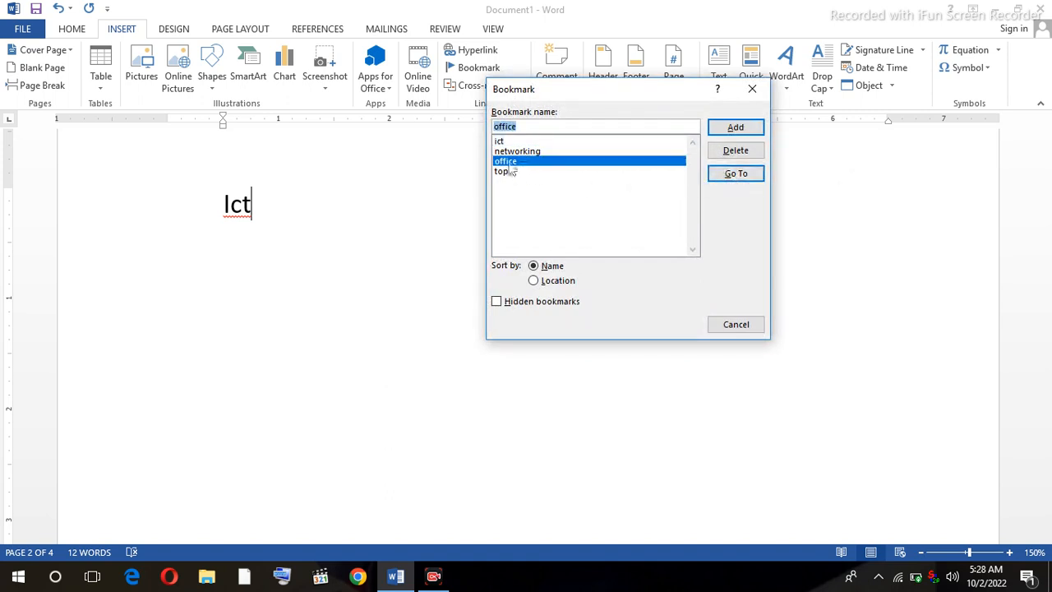
{"action": "left_click", "coordinate": [746, 175]}
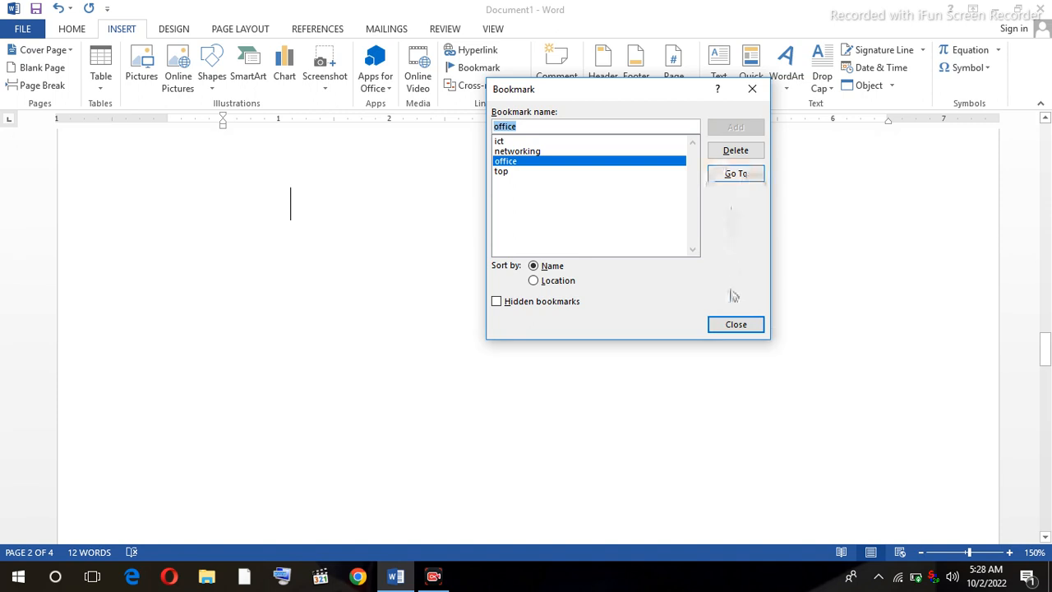
{"action": "left_click", "coordinate": [735, 326]}
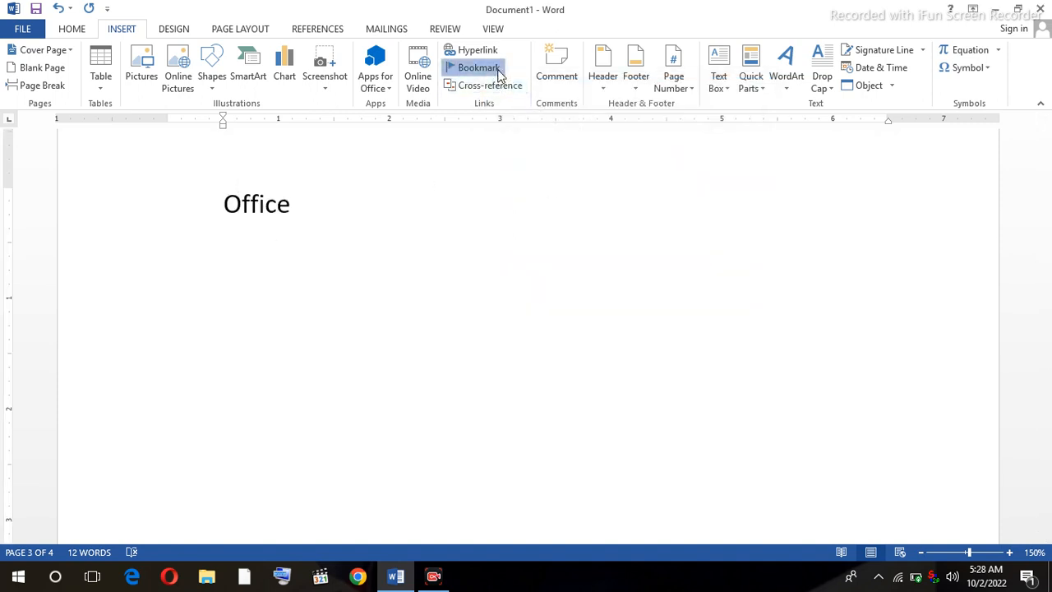
Jump to the "networking" bookmark from the bookmark list and close the list
{"action": "left_click", "coordinate": [497, 73]}
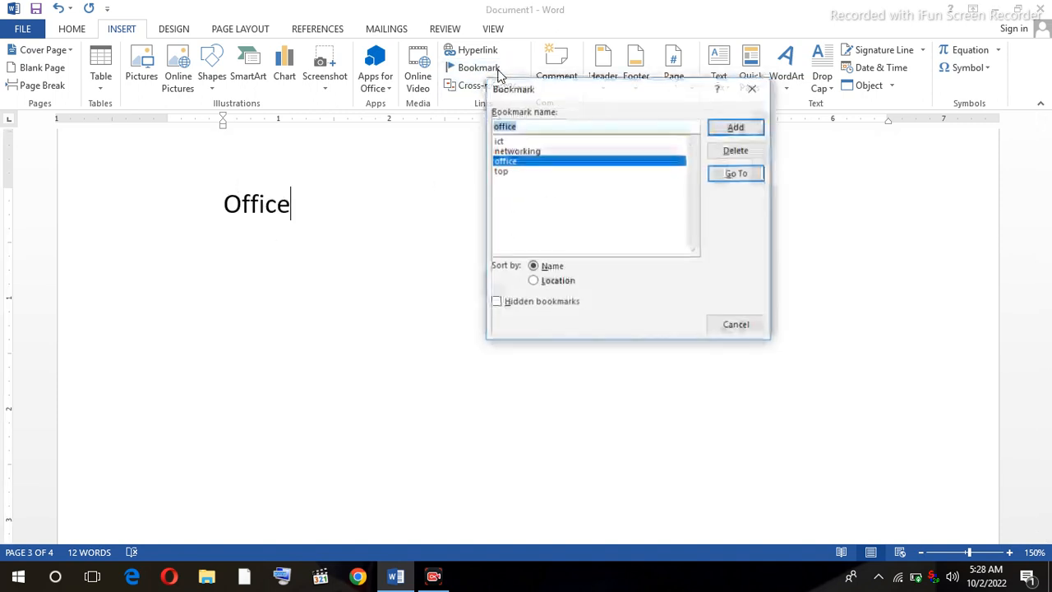
{"action": "left_click", "coordinate": [524, 153]}
{"action": "left_click", "coordinate": [746, 174]}
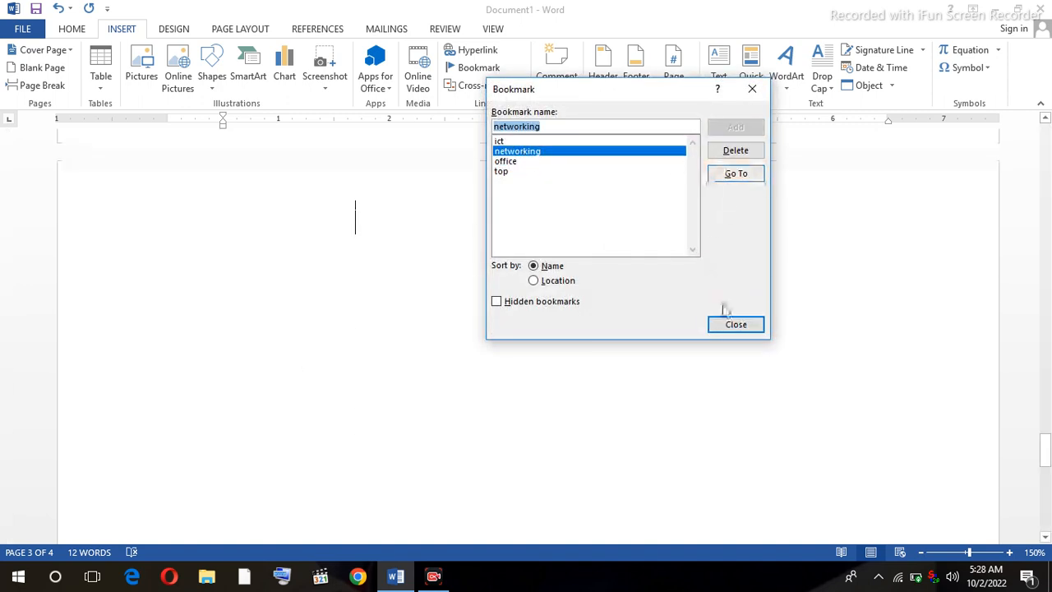
{"action": "left_click", "coordinate": [736, 325]}
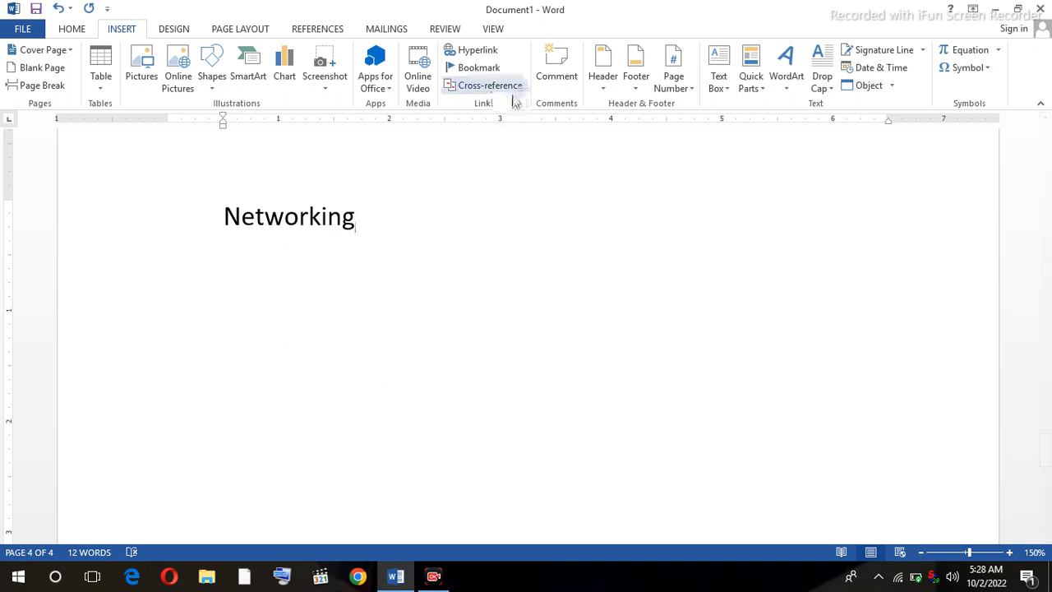
Jump back to the "top" bookmark on page 1 from the bookmark list and close the list
{"action": "left_click", "coordinate": [491, 72]}
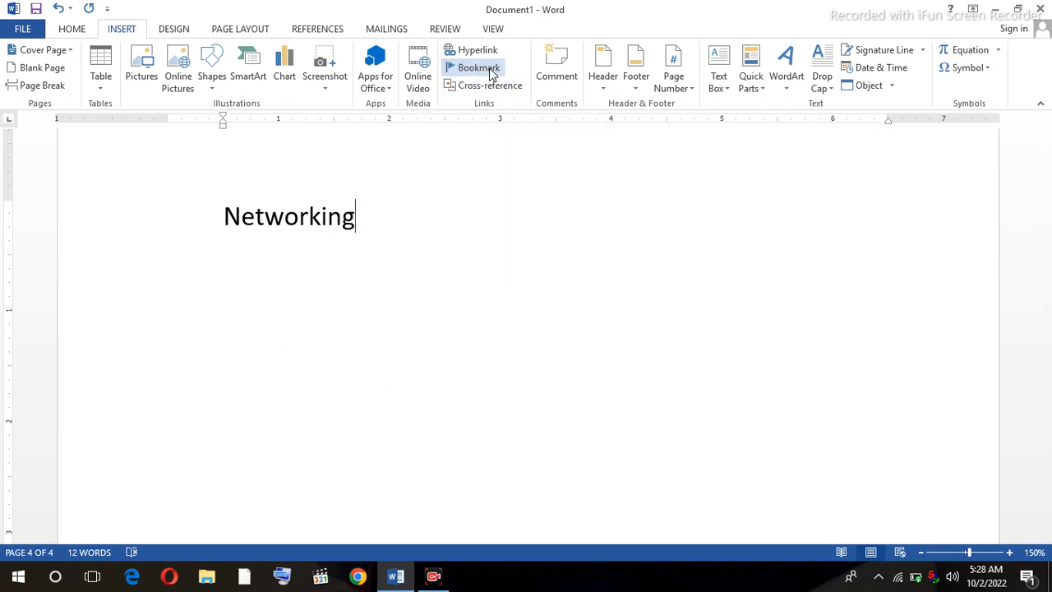
{"action": "left_click", "coordinate": [503, 172]}
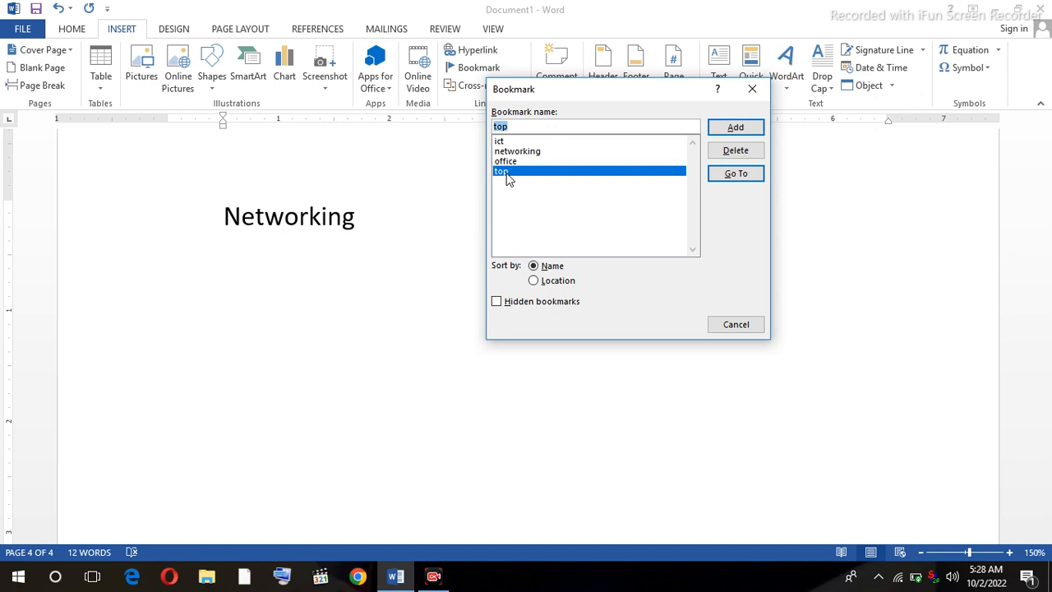
{"action": "left_click", "coordinate": [736, 179]}
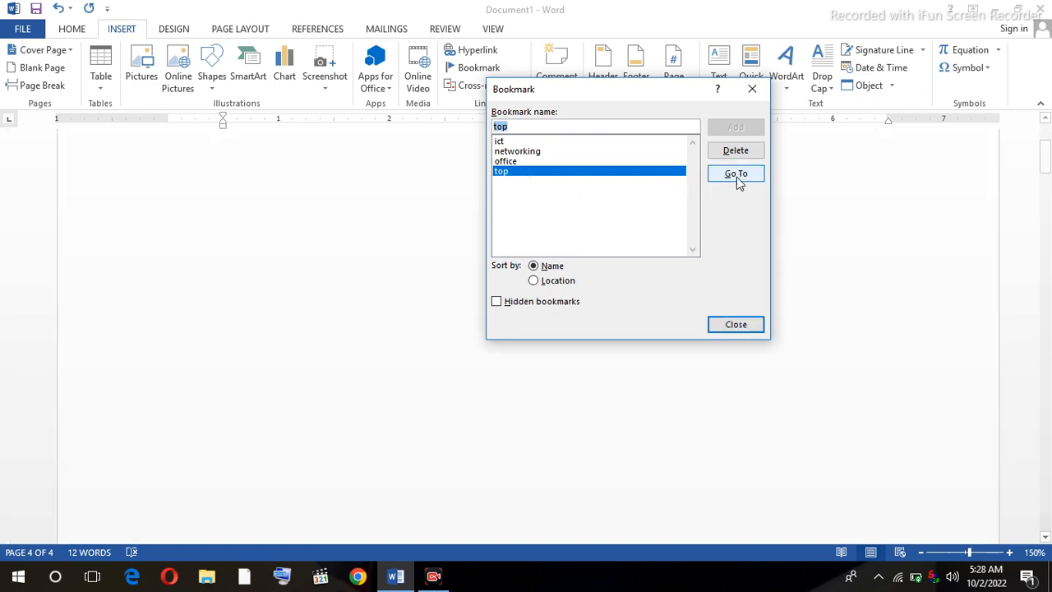
{"action": "left_click", "coordinate": [737, 325]}
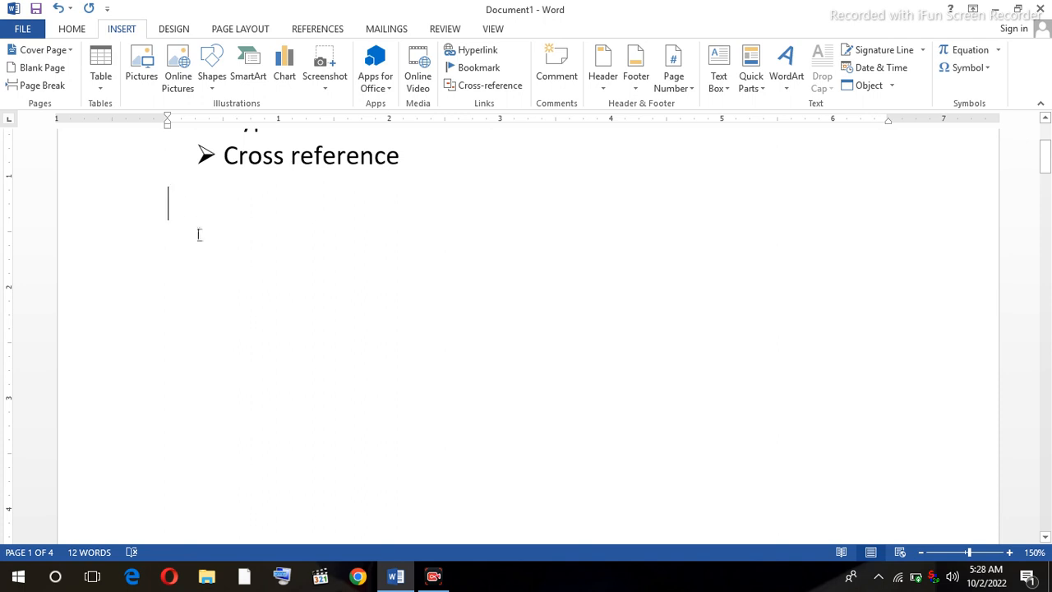
Below "Cross reference" on page 1, insert a hyperlink to the "ict" bookmark with the display text "Information of Communication Technology"
{"action": "mouse_move", "coordinate": [1046, 165]}
{"action": "left_mouse_down"}
{"action": "mouse_move", "coordinate": [1046, 151]}
{"action": "mouse_move", "coordinate": [1047, 163]}
{"action": "left_mouse_up"}
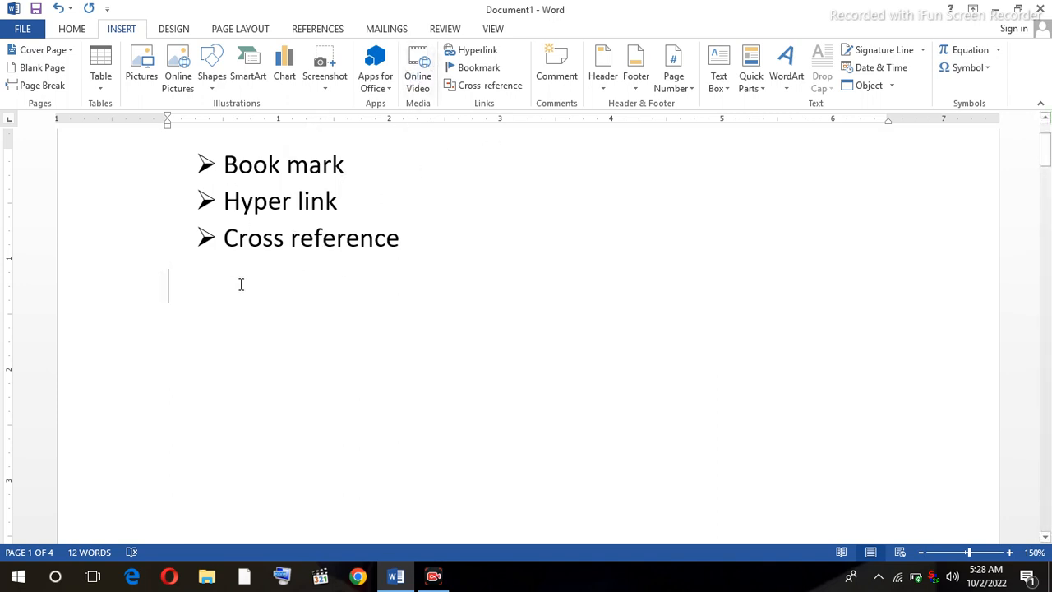
{"action": "left_click", "coordinate": [488, 56]}
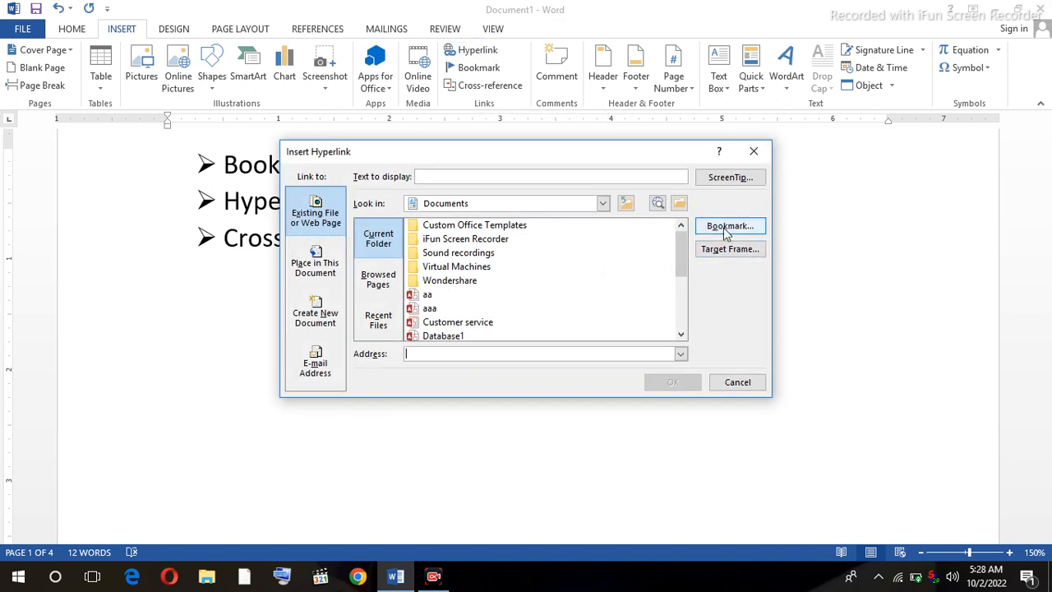
{"action": "left_click", "coordinate": [726, 231]}
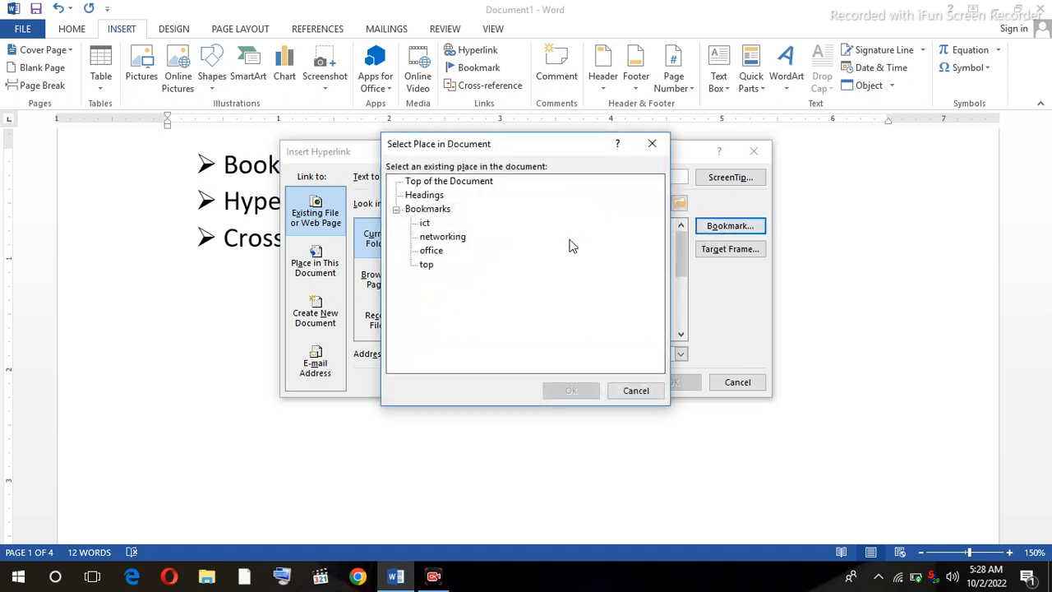
{"action": "left_click", "coordinate": [426, 223]}
{"action": "left_click", "coordinate": [574, 393]}
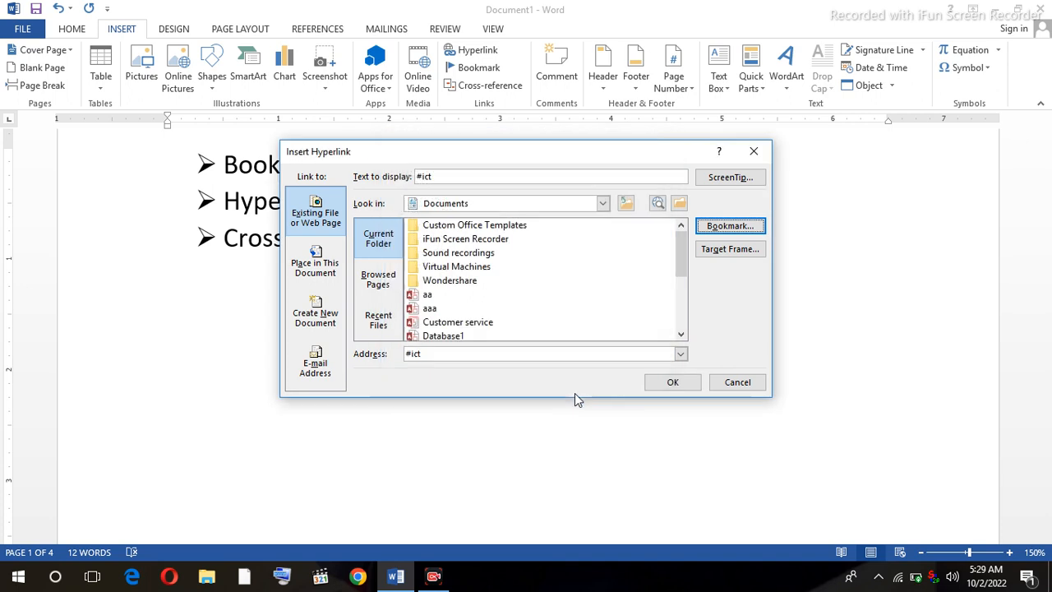
{"action": "left_click", "coordinate": [436, 178]}
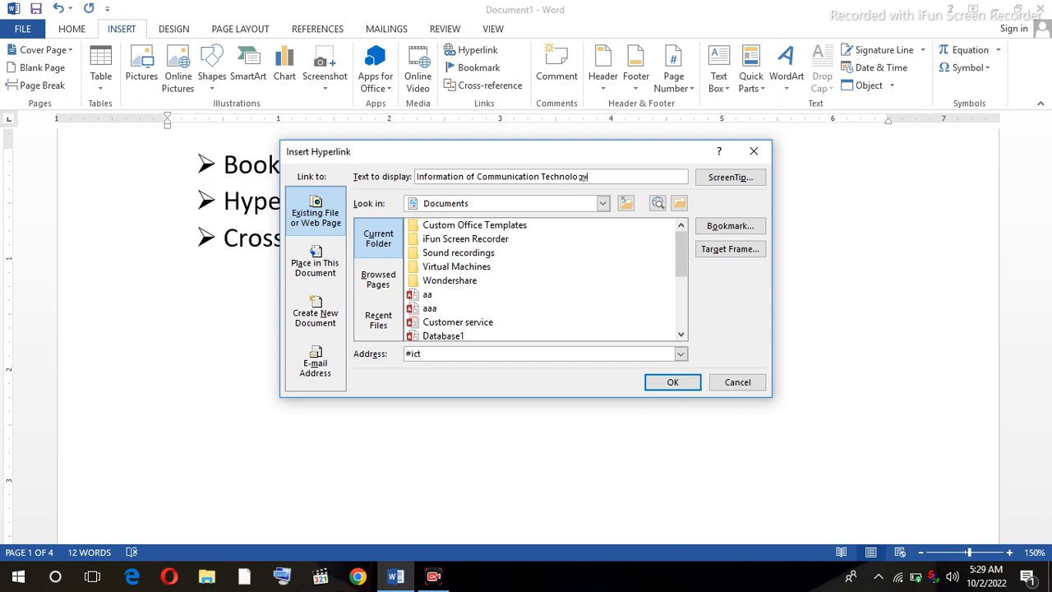
{"action": "left_click", "coordinate": [676, 387]}
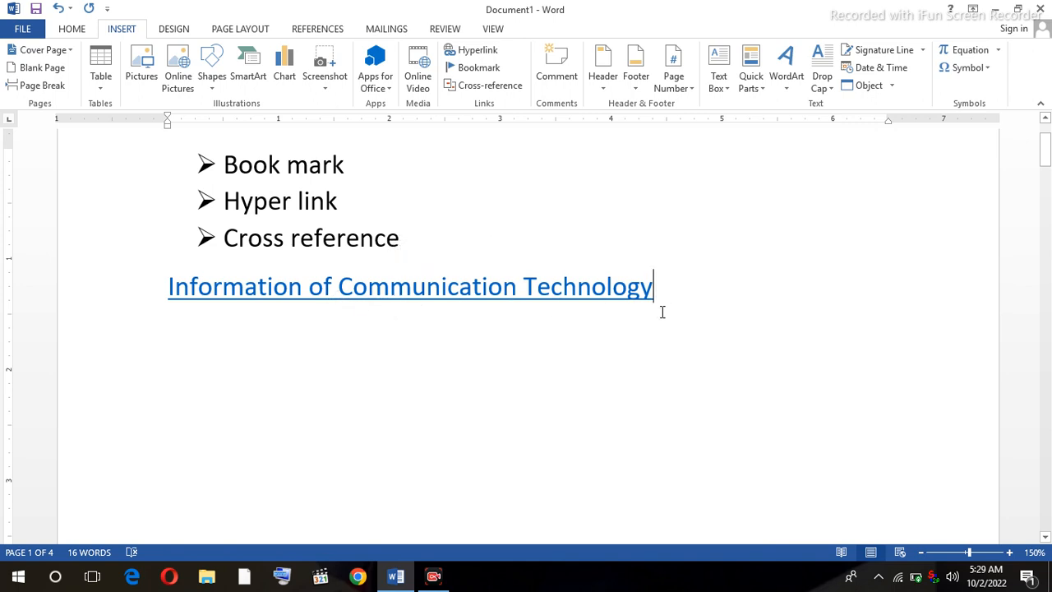
On a new line below the first link, insert a hyperlink to the "office" bookmark with the display text "office Automation"
{"action": "key", "text": "Return"}
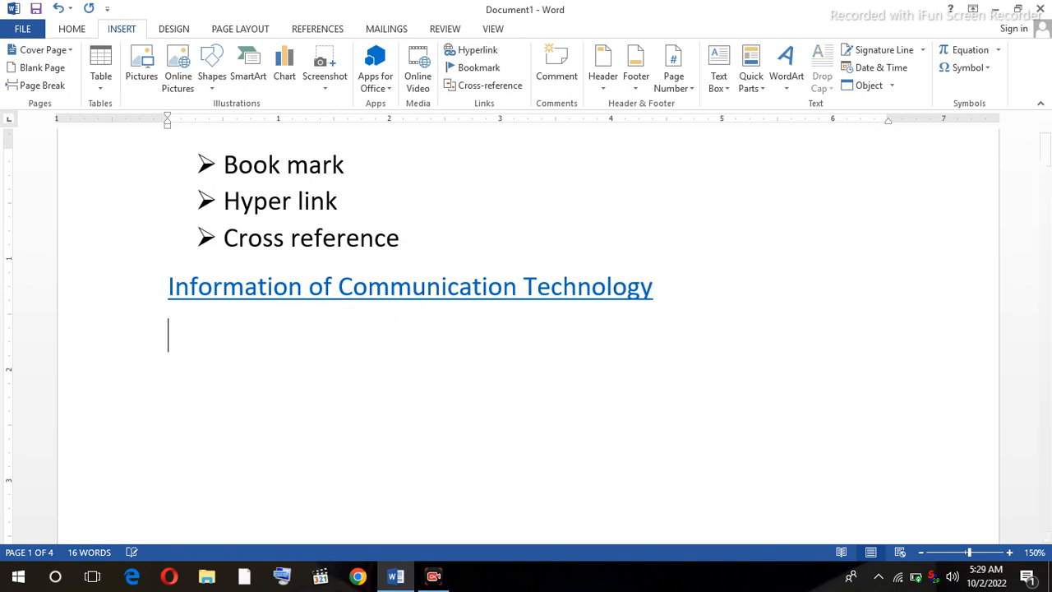
{"action": "left_click", "coordinate": [471, 49]}
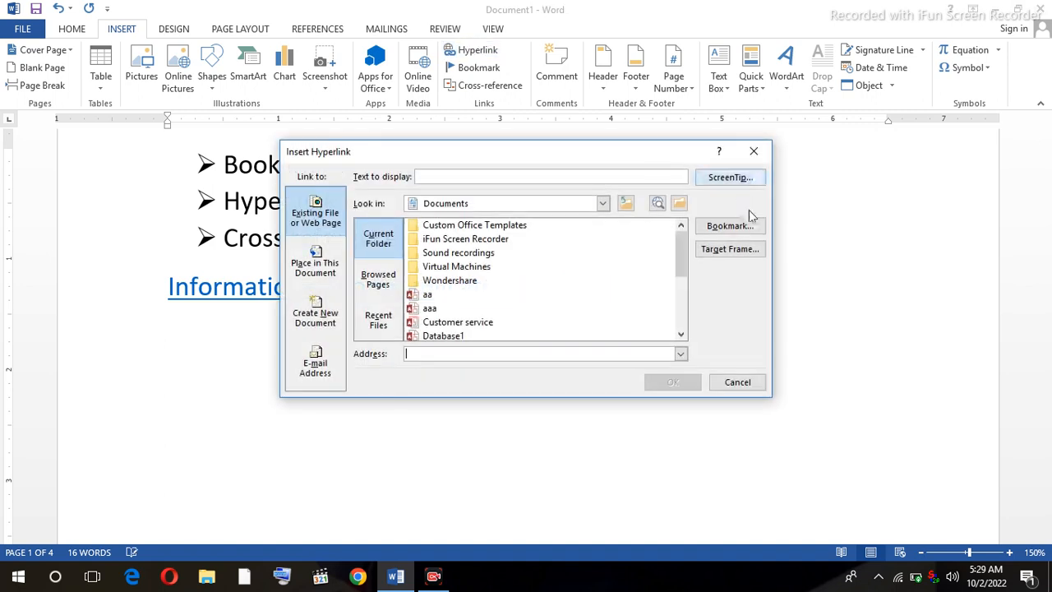
{"action": "left_click", "coordinate": [728, 233]}
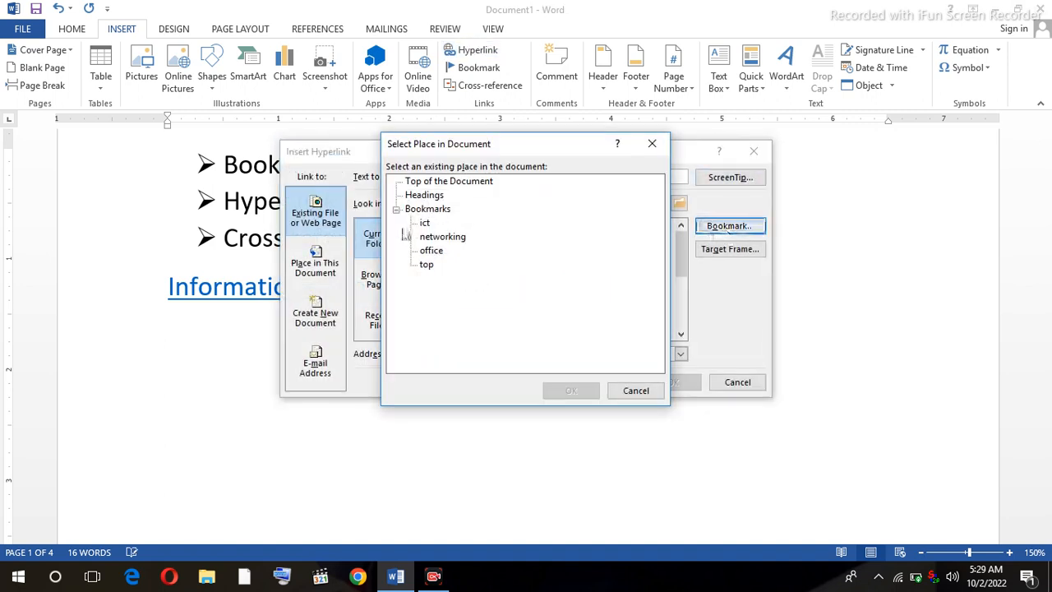
{"action": "left_click", "coordinate": [431, 250]}
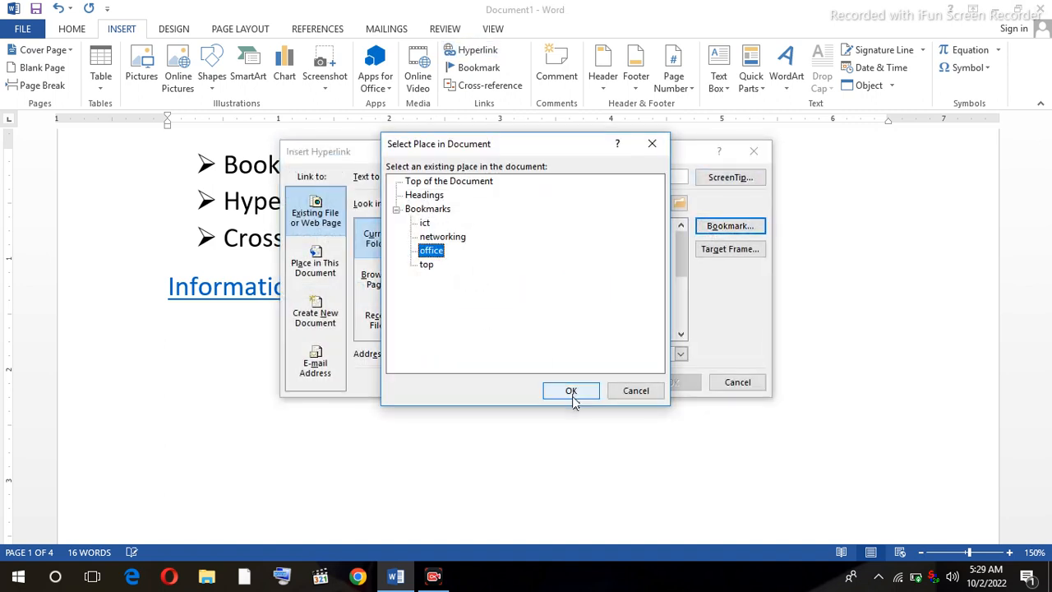
{"action": "left_click", "coordinate": [572, 392]}
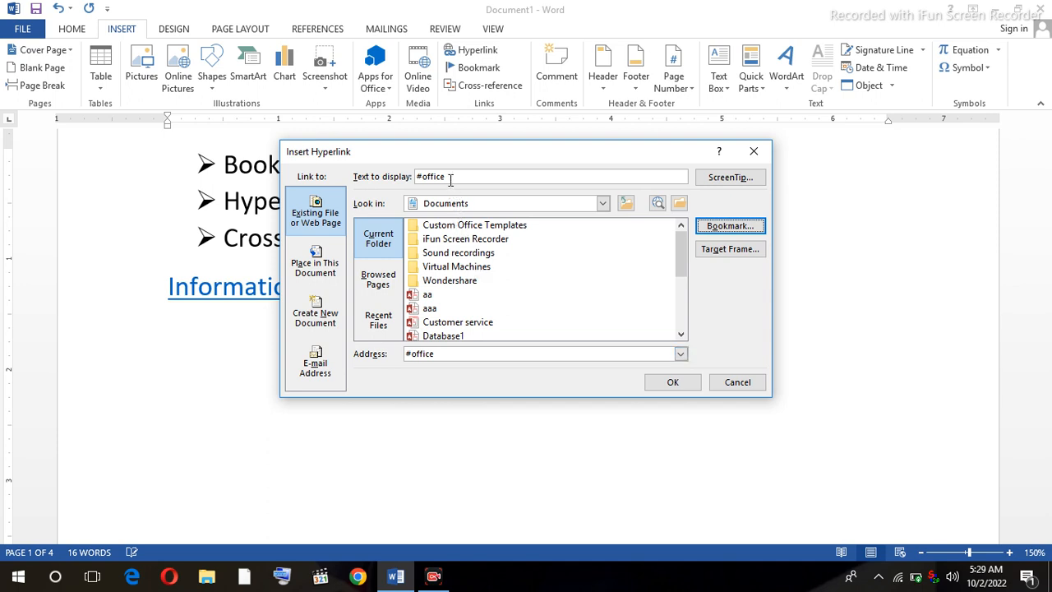
{"action": "left_click", "coordinate": [451, 179]}
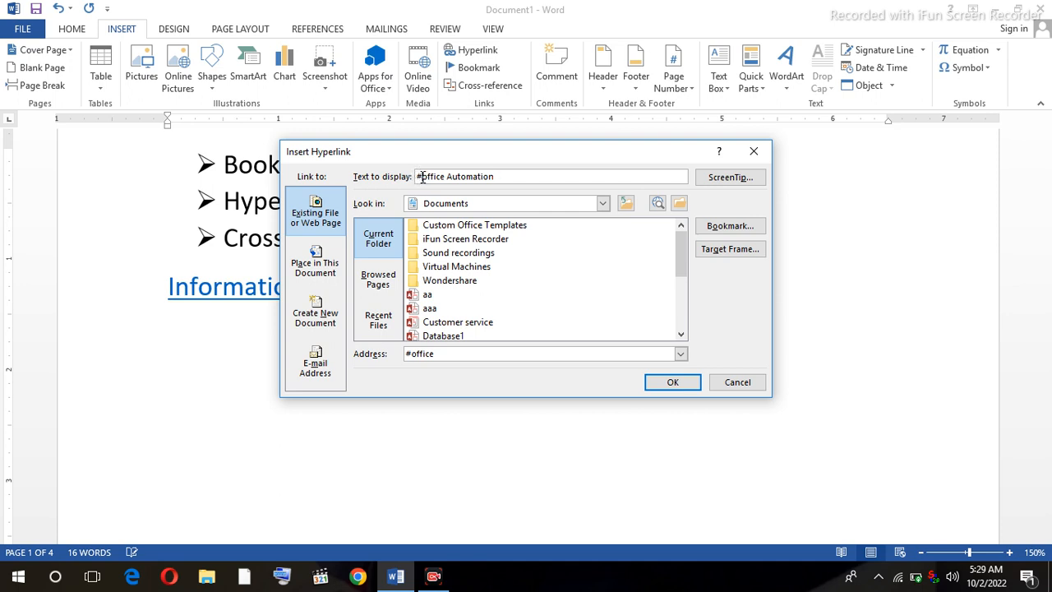
{"action": "key", "text": "BackSpace"}
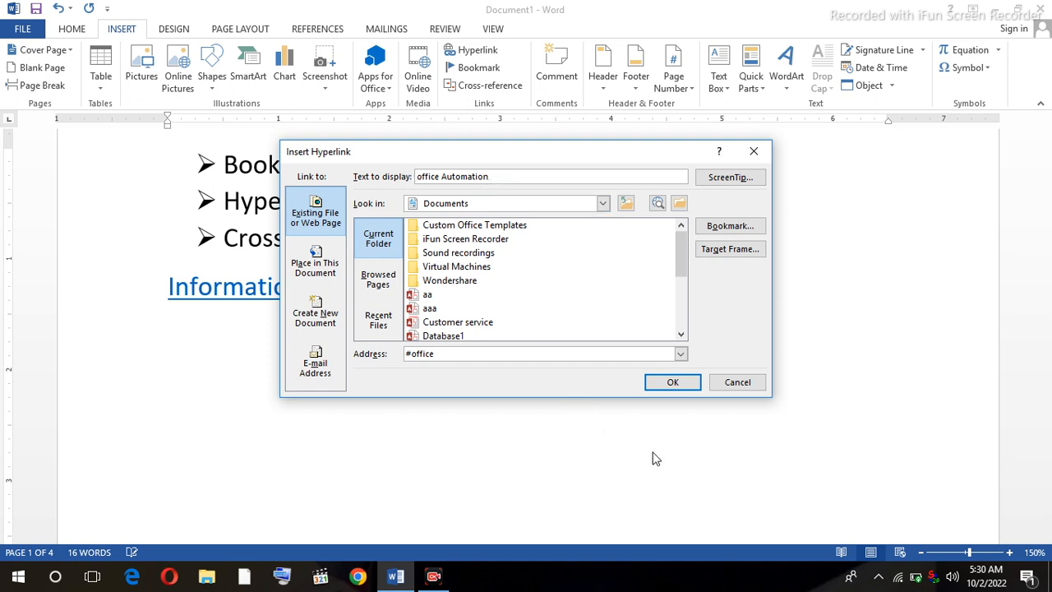
{"action": "left_click", "coordinate": [662, 384]}
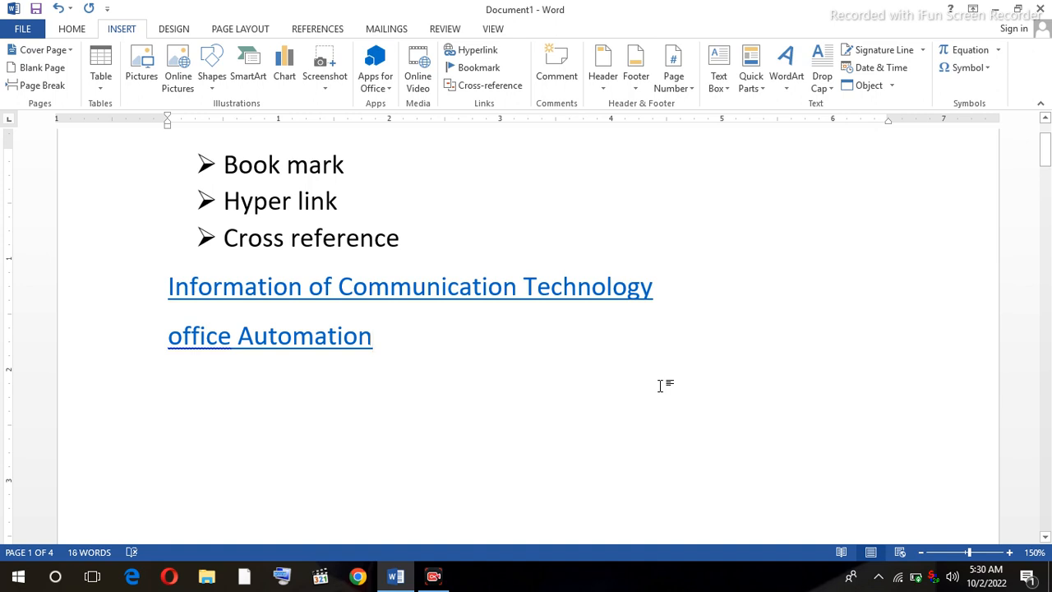
On a new line below "office Automation", insert a hyperlink to the "networking" bookmark with the display text "#networking"
{"action": "key", "text": "Return"}
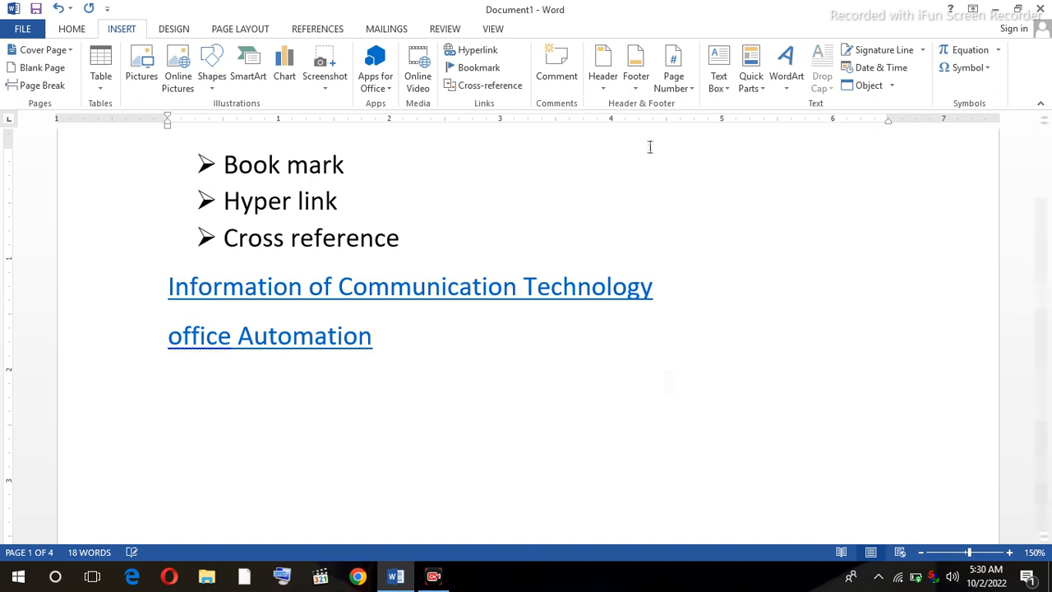
{"action": "left_click", "coordinate": [473, 49]}
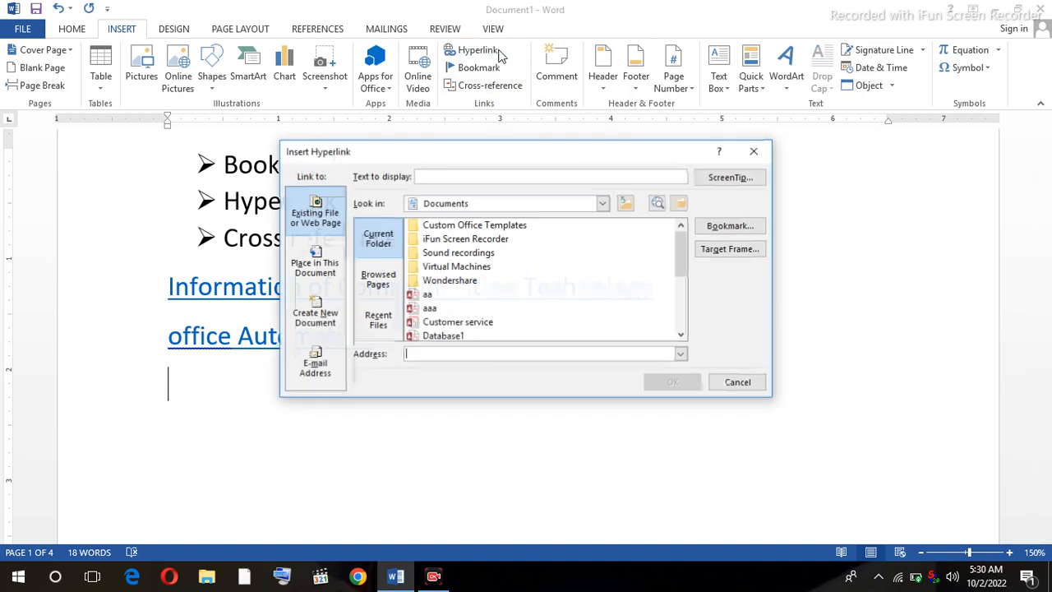
{"action": "left_click", "coordinate": [744, 227]}
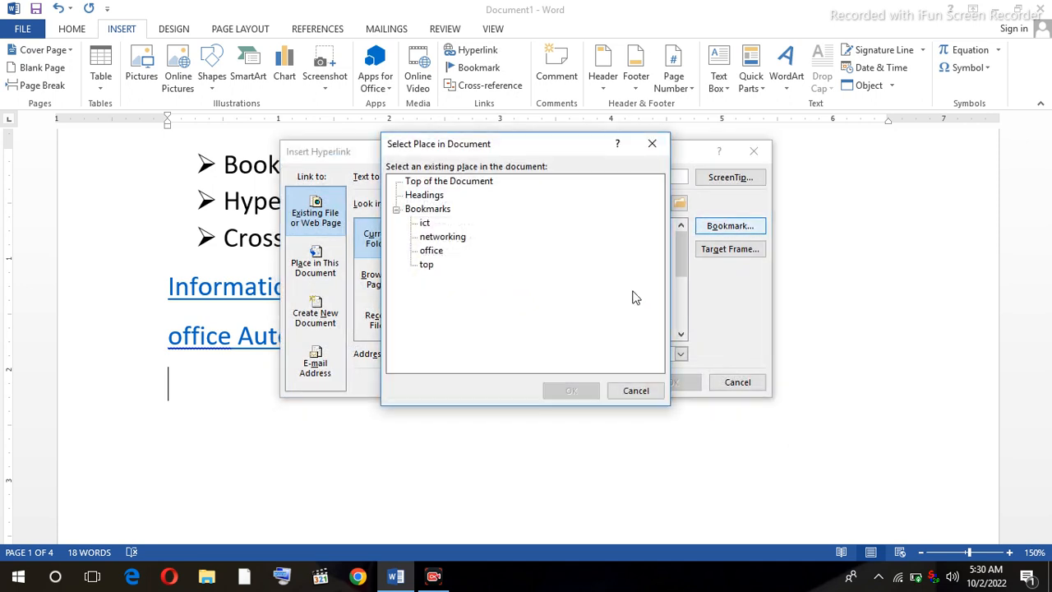
{"action": "left_click", "coordinate": [465, 237]}
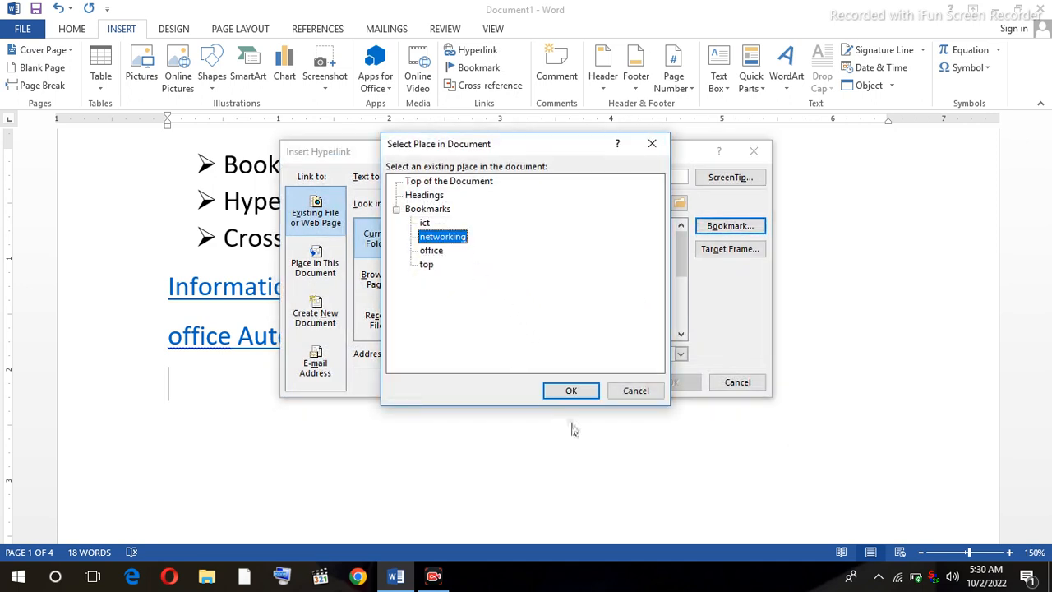
{"action": "left_click", "coordinate": [576, 393]}
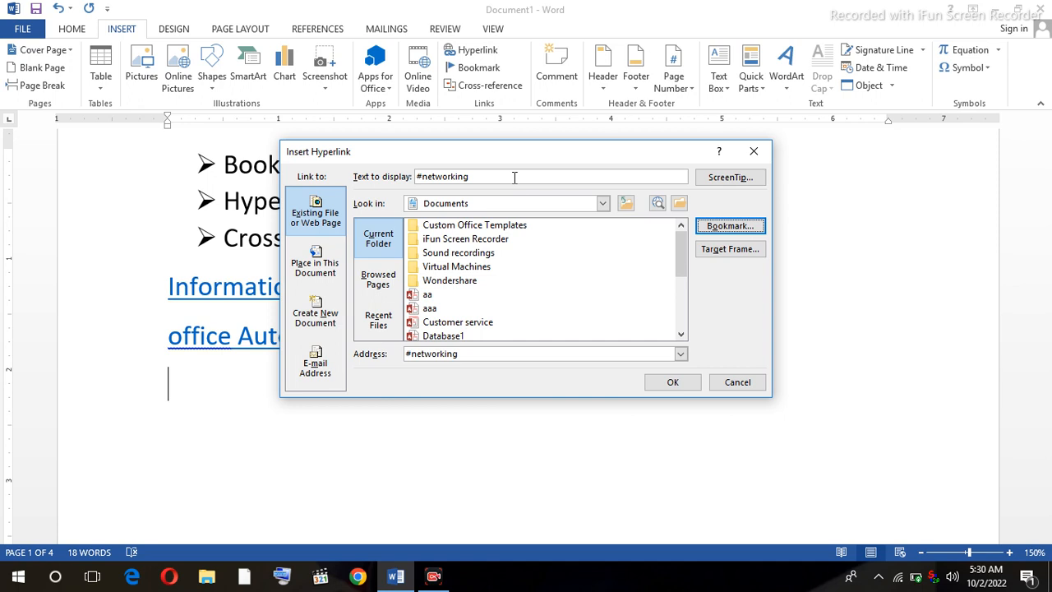
{"action": "left_click", "coordinate": [673, 383]}
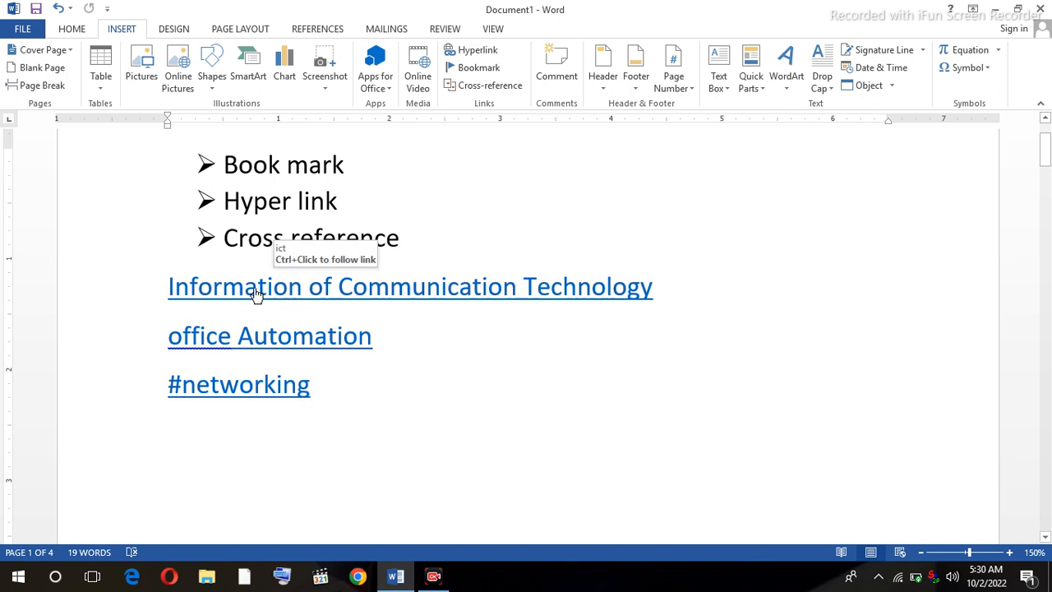
Follow the "Information of Communication Technology" link and insert a hyperlink to the "top" bookmark on the line below "Ict"
{"action": "left_click", "coordinate": [258, 288]}
{"action": "left_click", "coordinate": [258, 288], "text": "ctrl"}
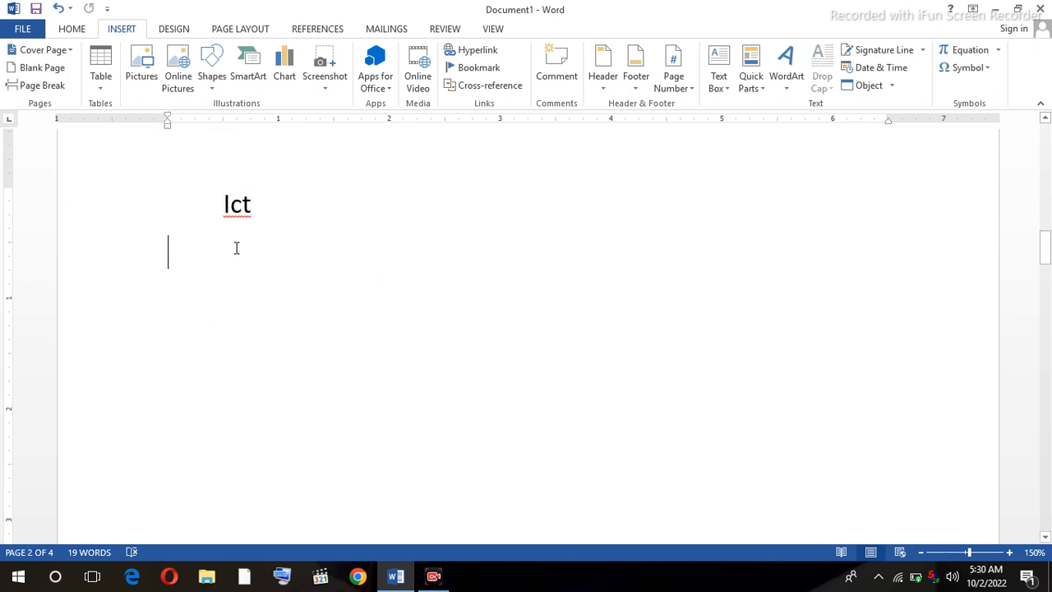
{"action": "left_click", "coordinate": [472, 53]}
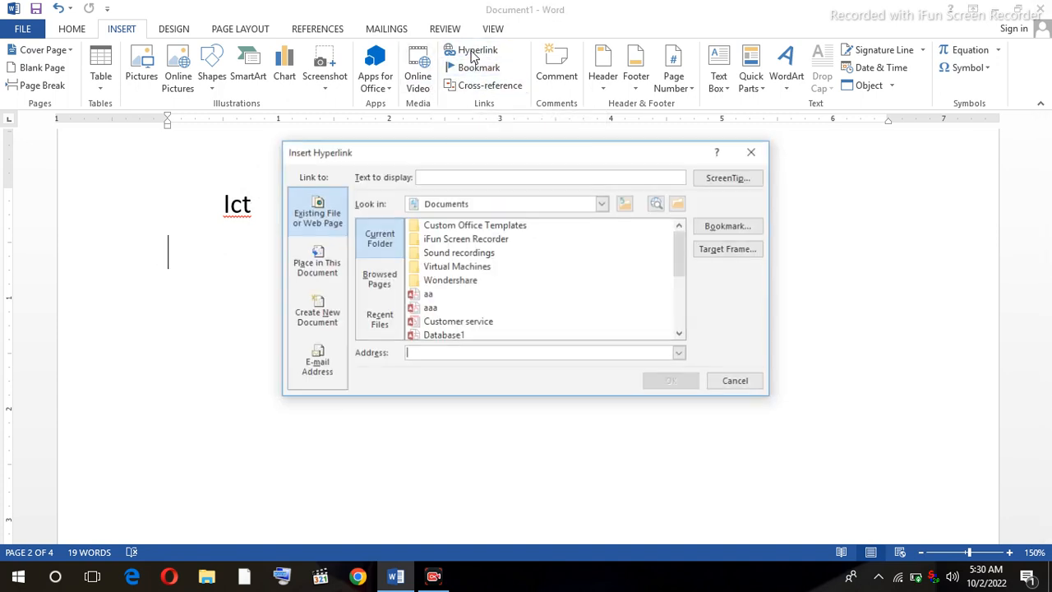
{"action": "left_click", "coordinate": [731, 227]}
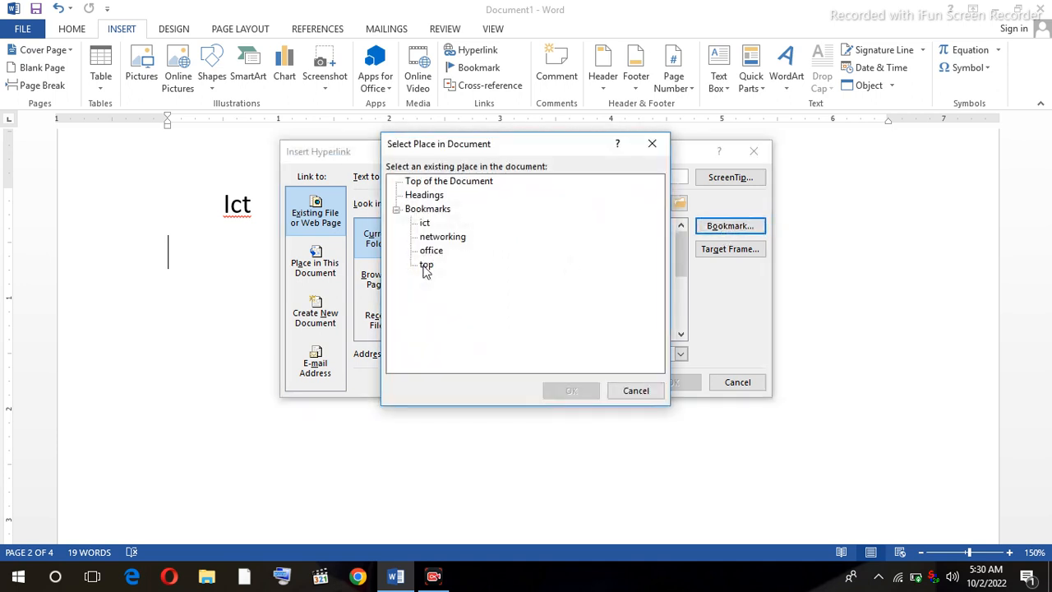
{"action": "left_click", "coordinate": [426, 264]}
{"action": "left_click", "coordinate": [571, 390]}
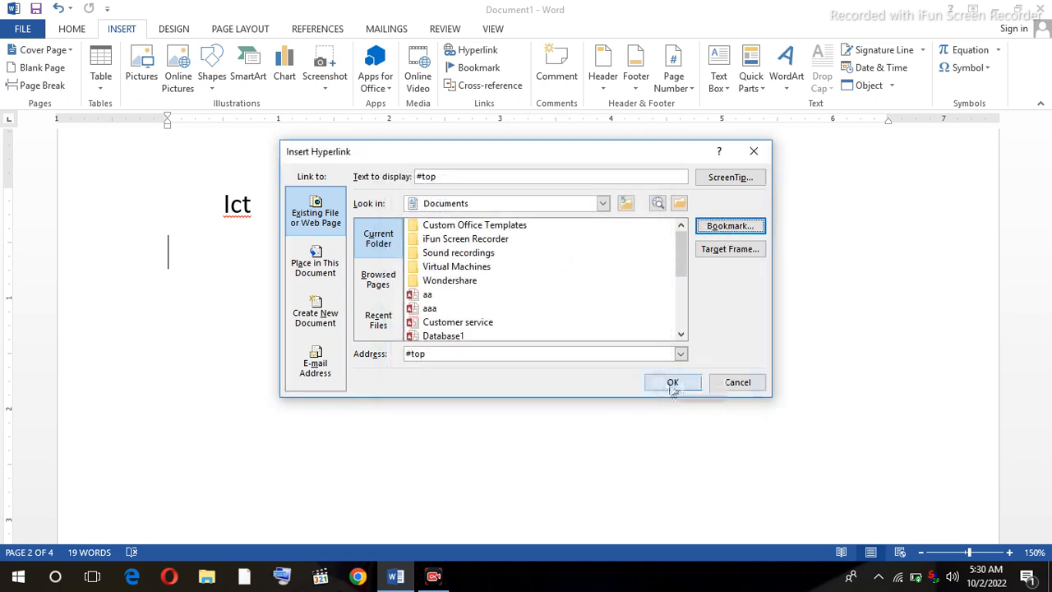
{"action": "left_click", "coordinate": [673, 385]}
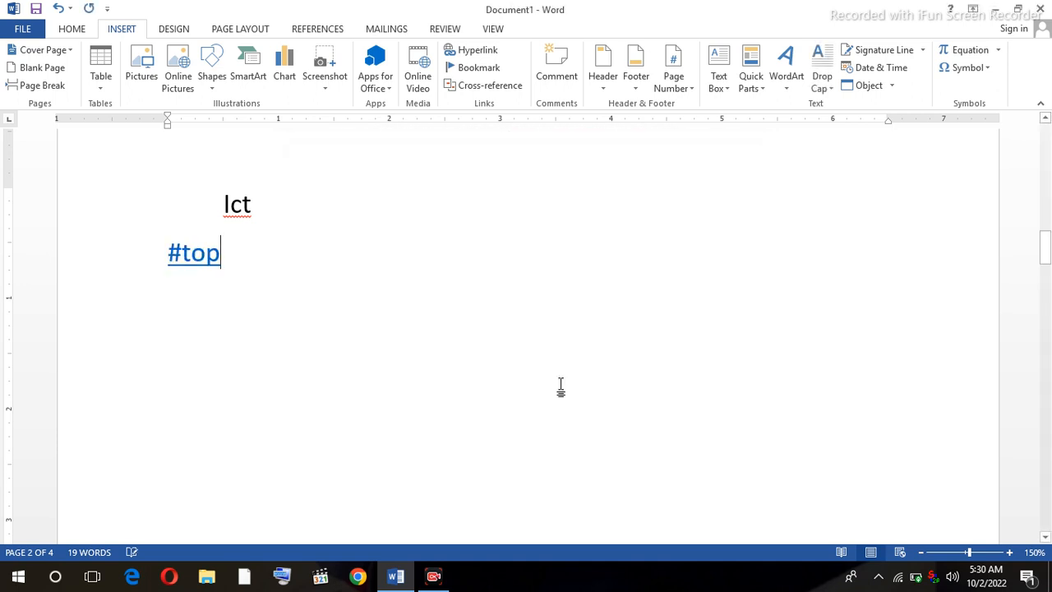
Follow the "#top" and "office Automation" links to page 3 and insert a hyperlink to the "top" bookmark below "Office"
{"action": "left_click", "coordinate": [196, 262], "text": "ctrl"}
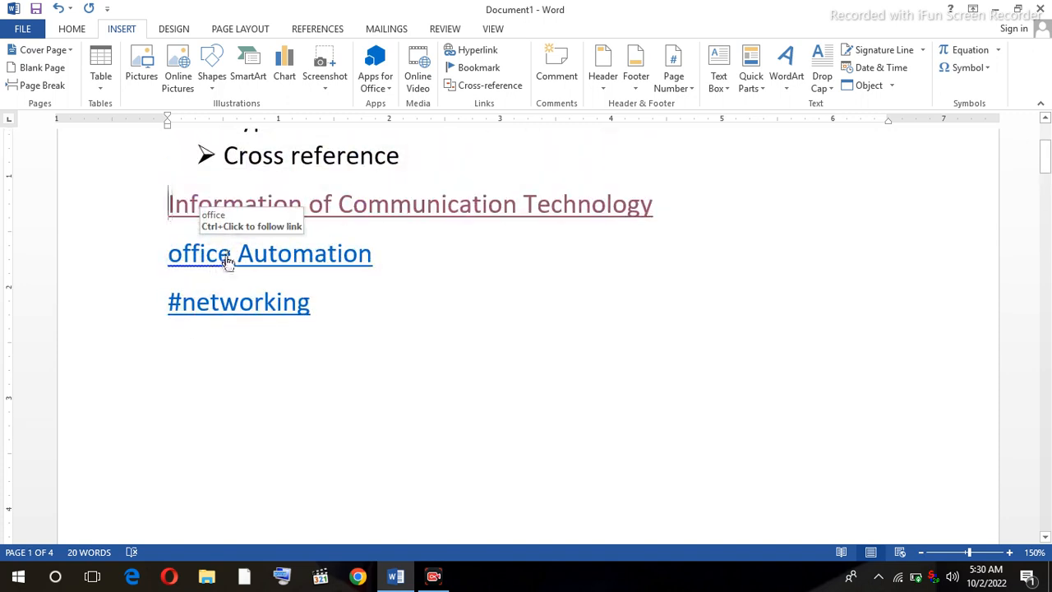
{"action": "left_click", "coordinate": [228, 262], "text": "ctrl"}
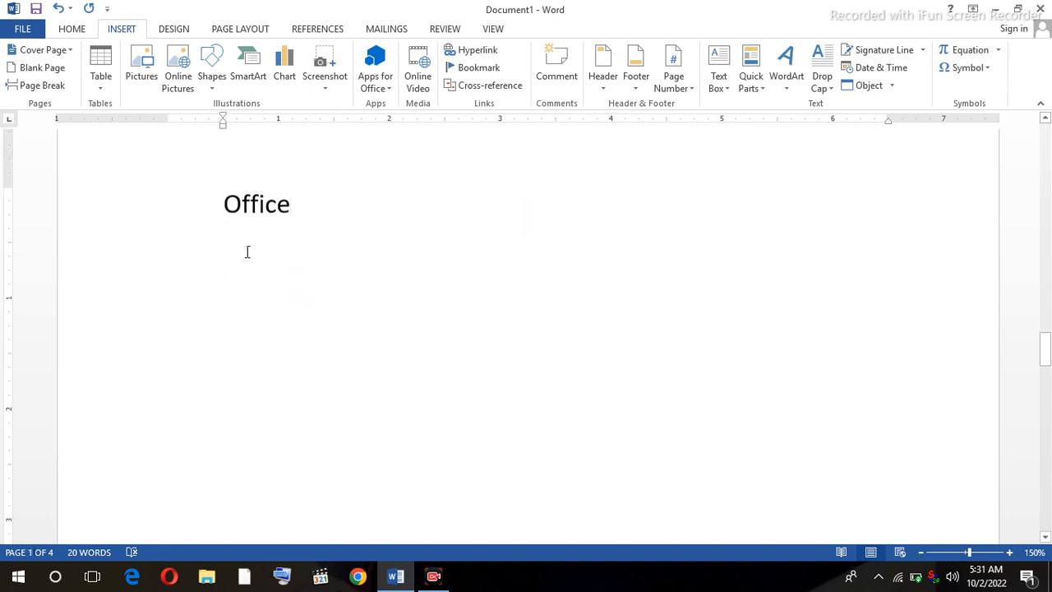
{"action": "left_click", "coordinate": [247, 251]}
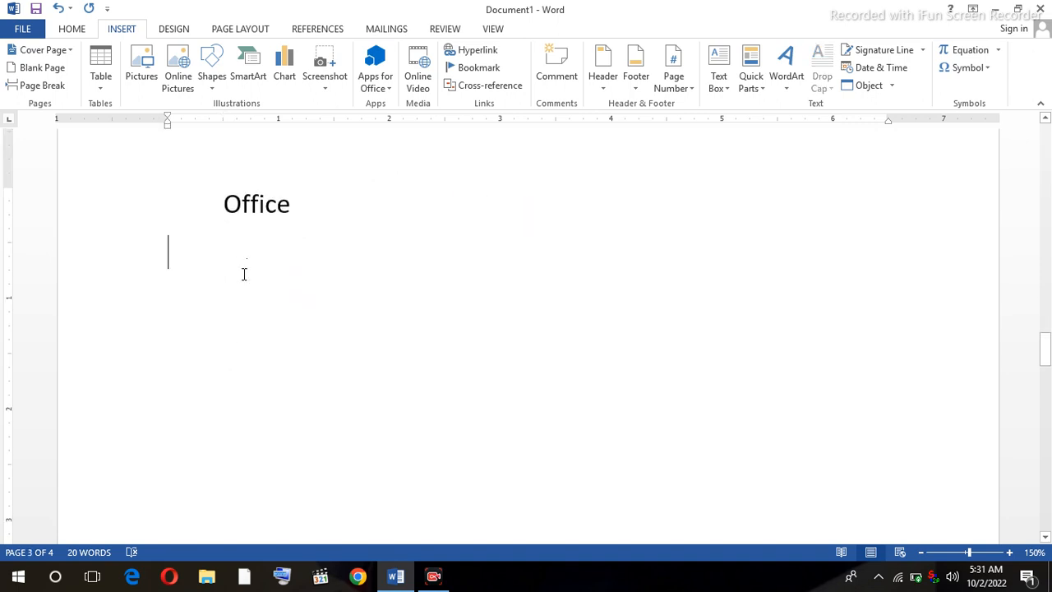
{"action": "left_click", "coordinate": [482, 52]}
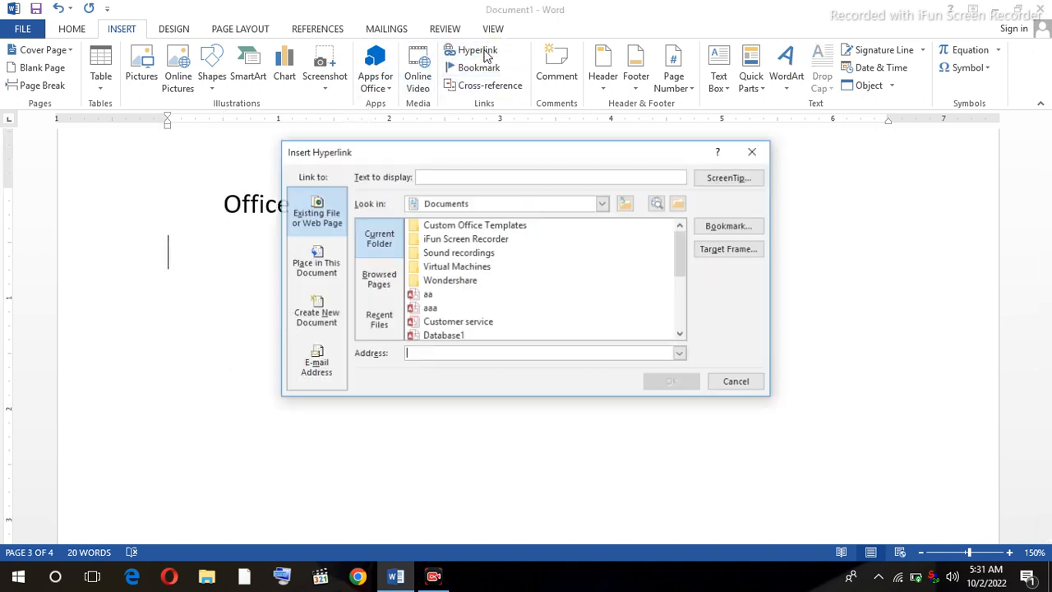
{"action": "left_click", "coordinate": [720, 233]}
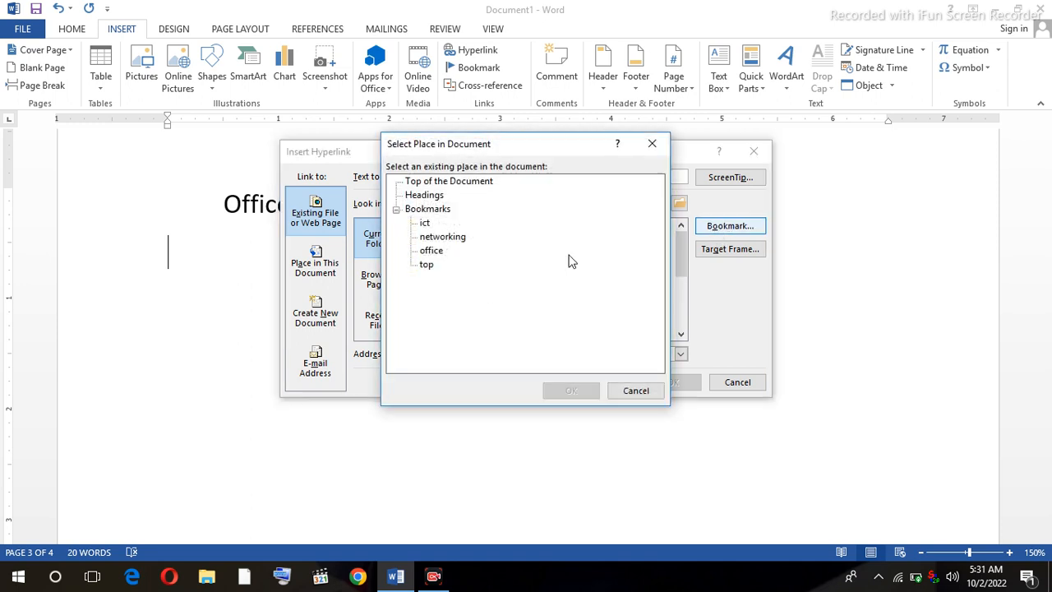
{"action": "left_click", "coordinate": [428, 266]}
{"action": "left_click", "coordinate": [569, 390]}
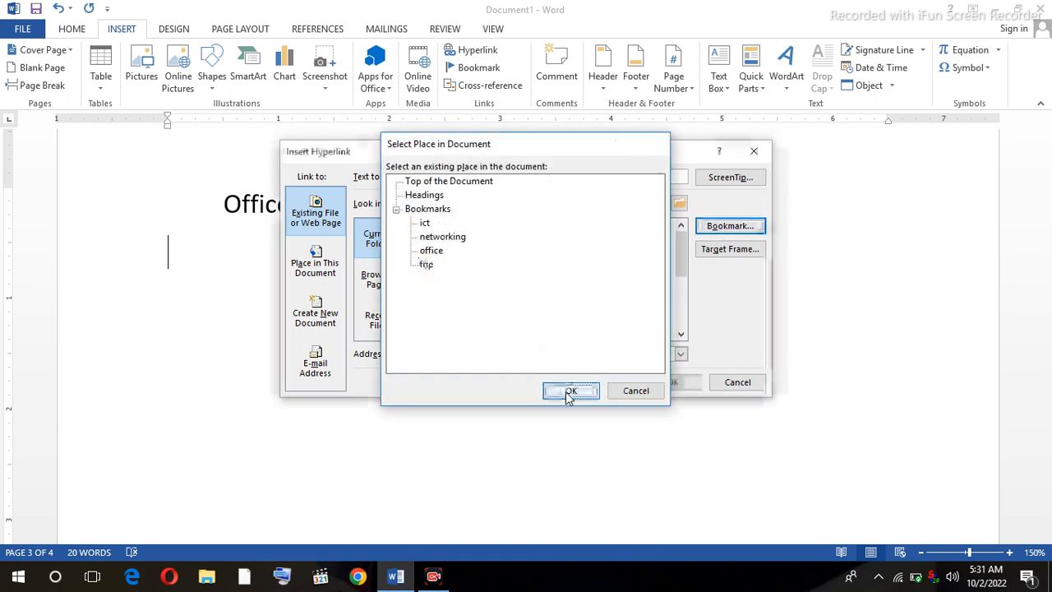
{"action": "left_click", "coordinate": [666, 390]}
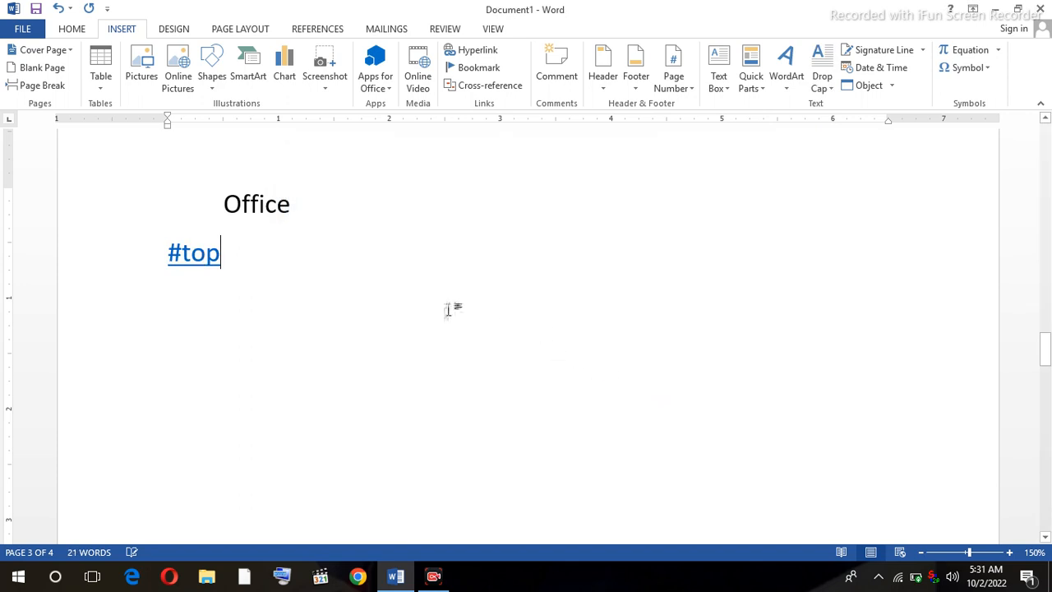
Follow the "#top" and "#networking" links to page 4 and insert a hyperlink to the "top" bookmark below "Networking"
{"action": "left_click", "coordinate": [178, 255], "text": "ctrl"}
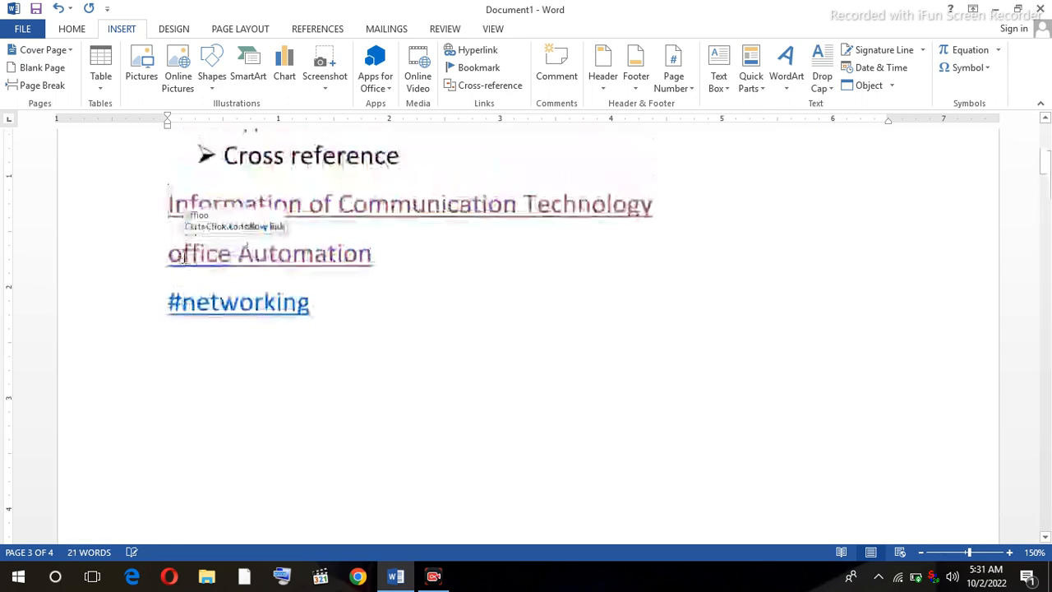
{"action": "left_click", "coordinate": [217, 304], "text": "ctrl"}
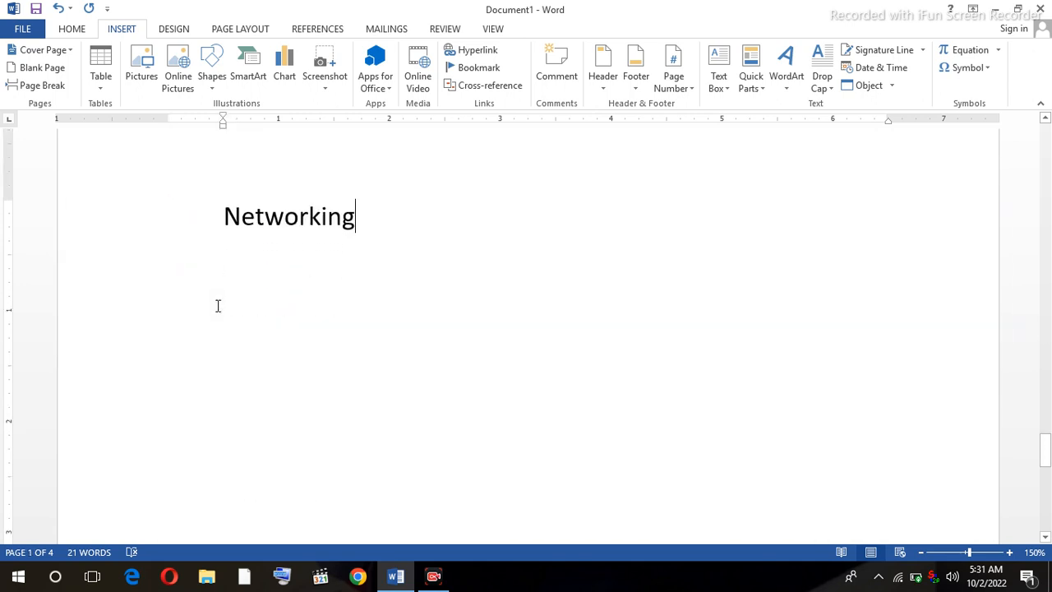
{"action": "left_click", "coordinate": [242, 259]}
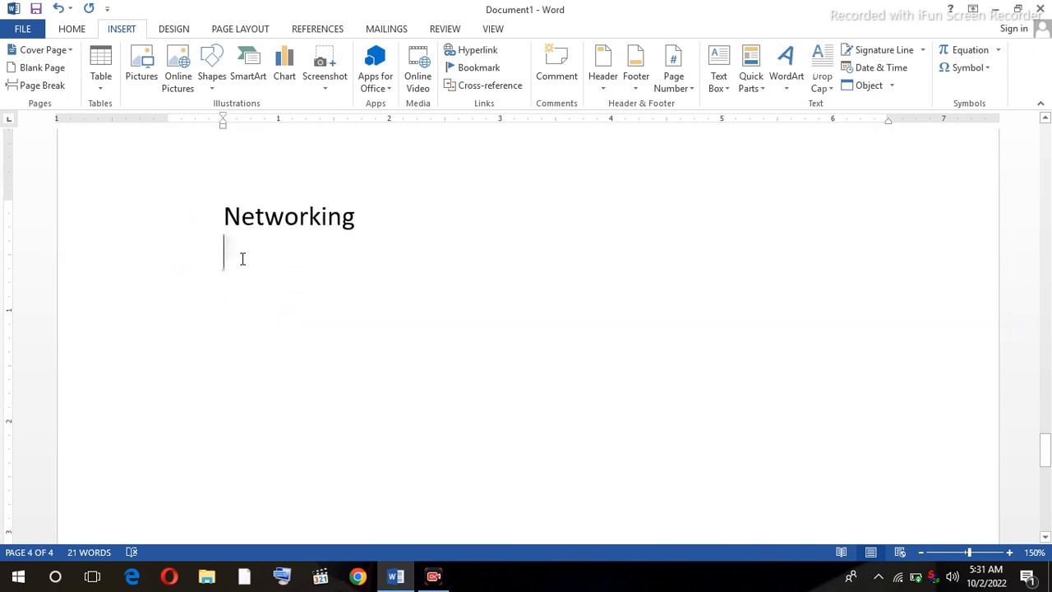
{"action": "left_click", "coordinate": [473, 52]}
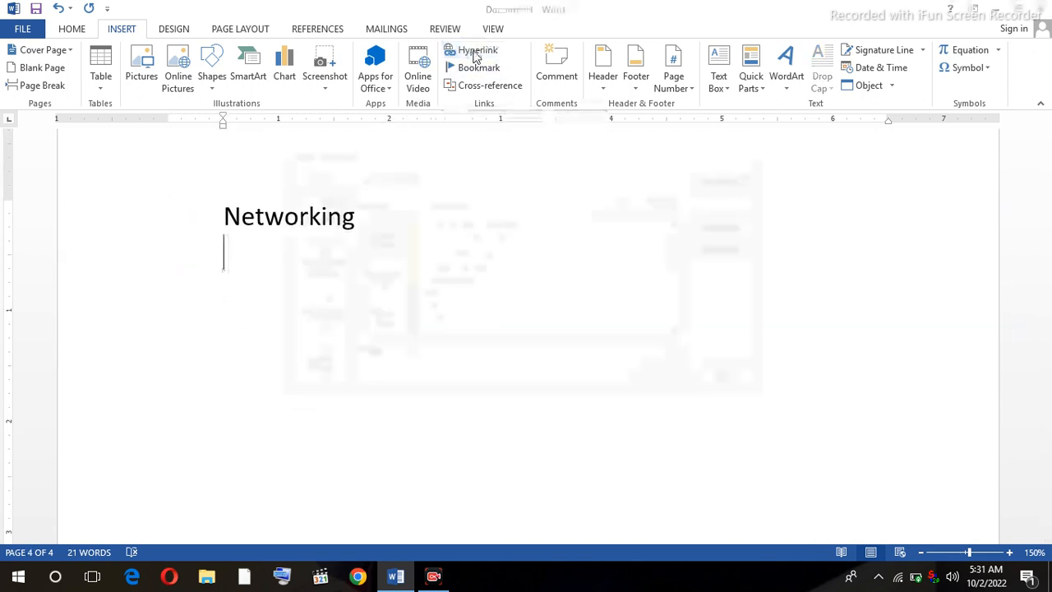
{"action": "left_click", "coordinate": [730, 225]}
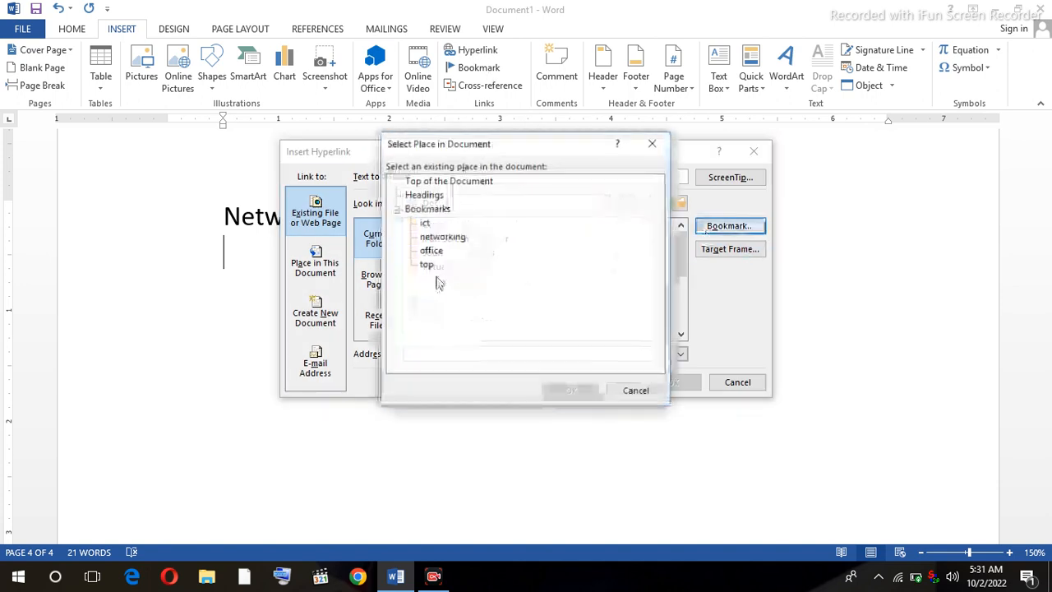
{"action": "left_click", "coordinate": [429, 265]}
{"action": "left_click", "coordinate": [560, 391]}
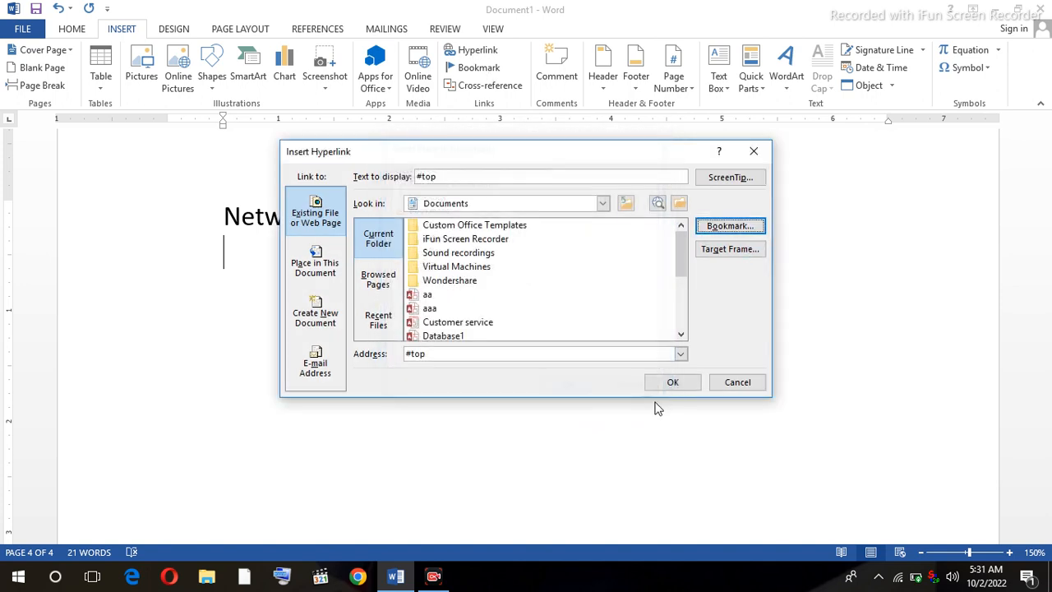
{"action": "left_click", "coordinate": [672, 383]}
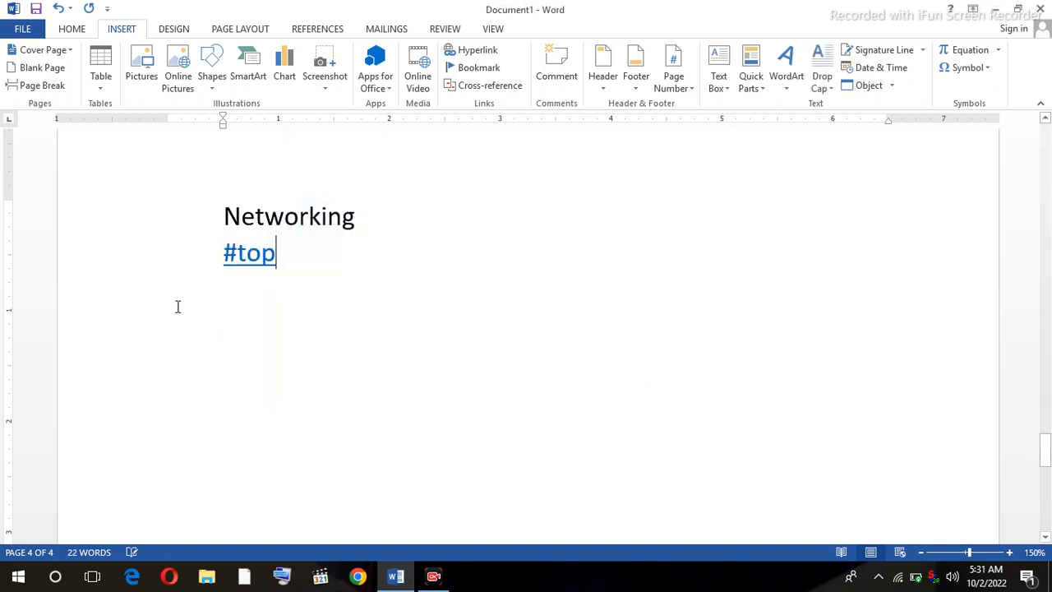
Return to page 1 through the "#top" link on the Networking page and add an empty line below "#networking"
{"action": "left_click", "coordinate": [247, 253], "text": "ctrl"}
{"action": "scroll", "coordinate": [246, 255], "scroll_direction": "up", "scroll_amount": 1}
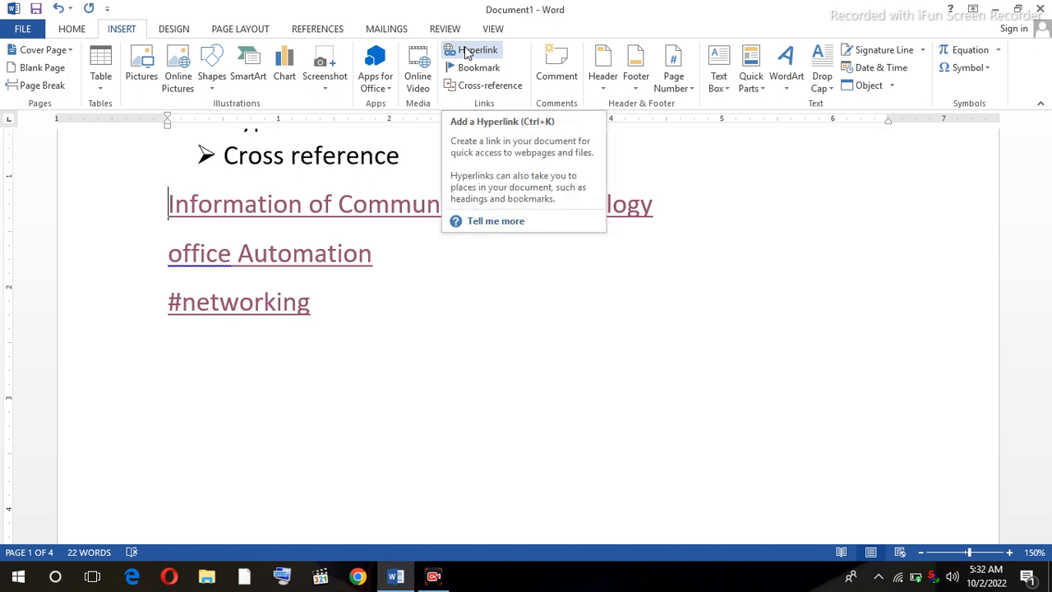
{"action": "left_click", "coordinate": [334, 316]}
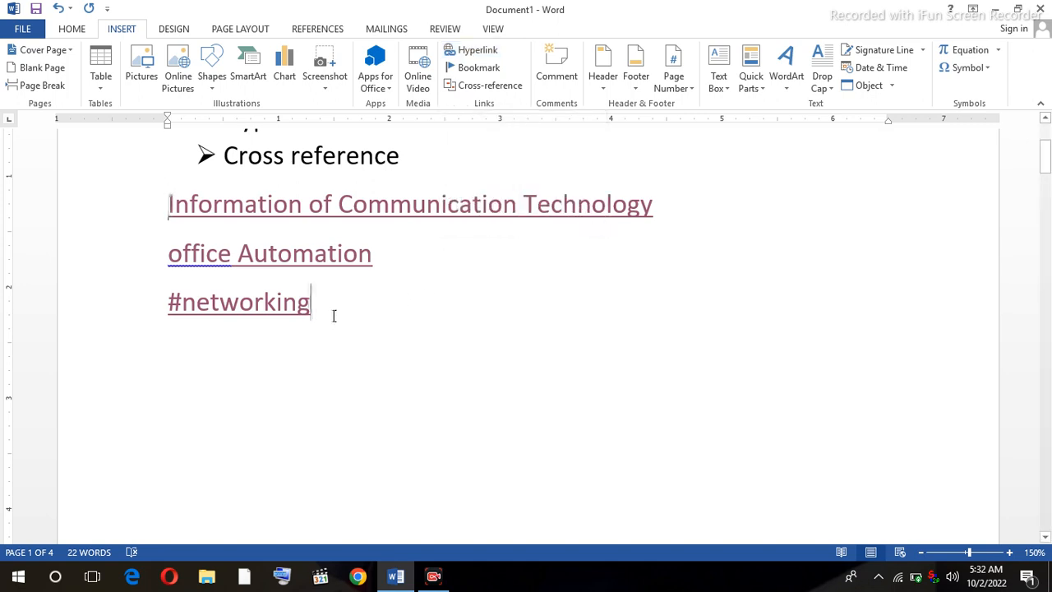
{"action": "key", "text": "Return"}
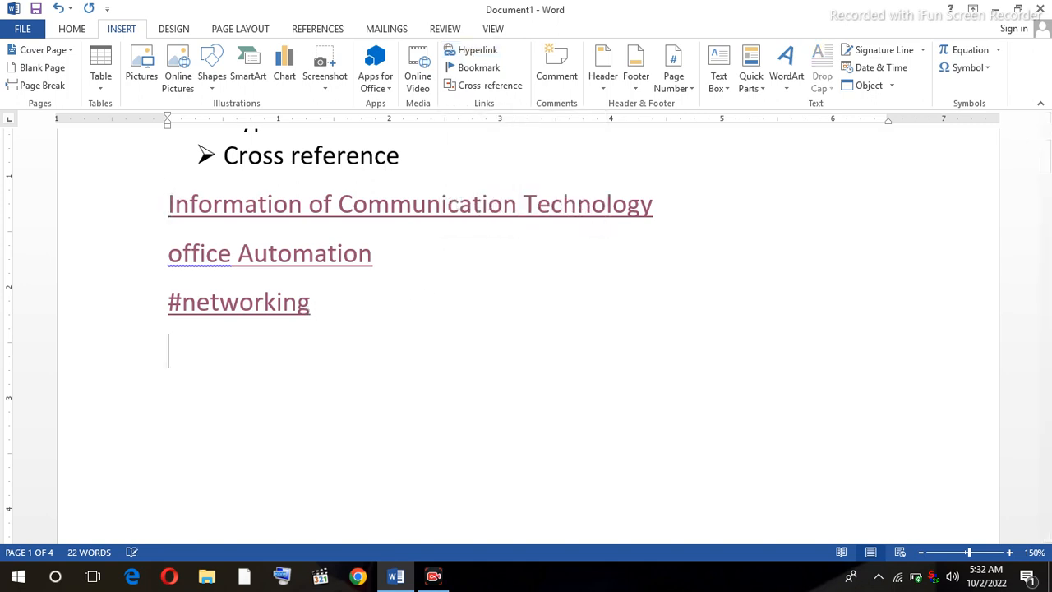
Minimize the Word document, start Excel 2013 from the desktop and create a blank workbook
{"action": "left_click", "coordinate": [996, 10]}
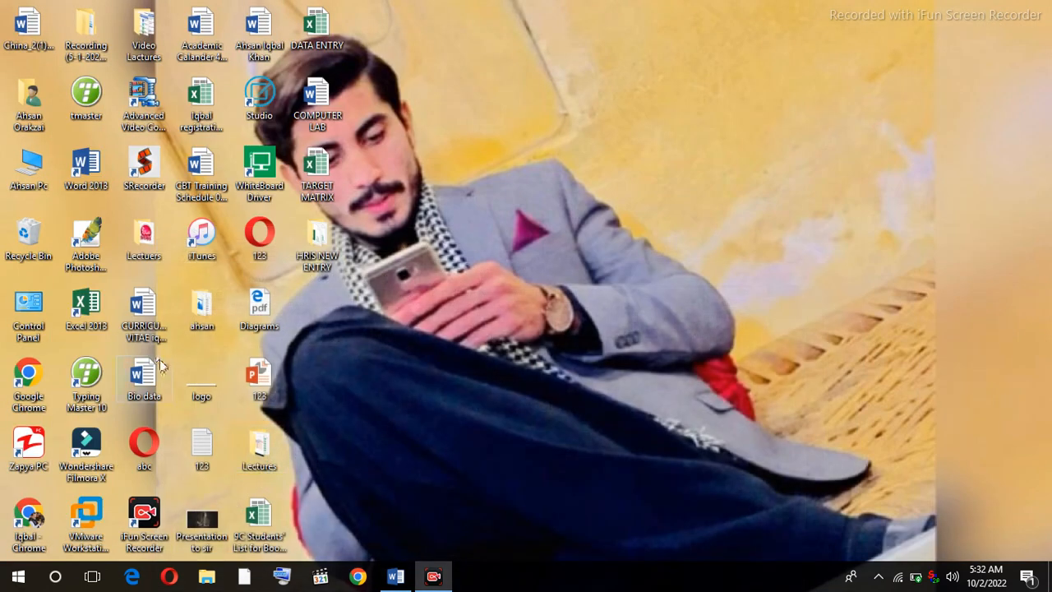
{"action": "left_click", "coordinate": [327, 98]}
{"action": "double_click", "coordinate": [92, 309]}
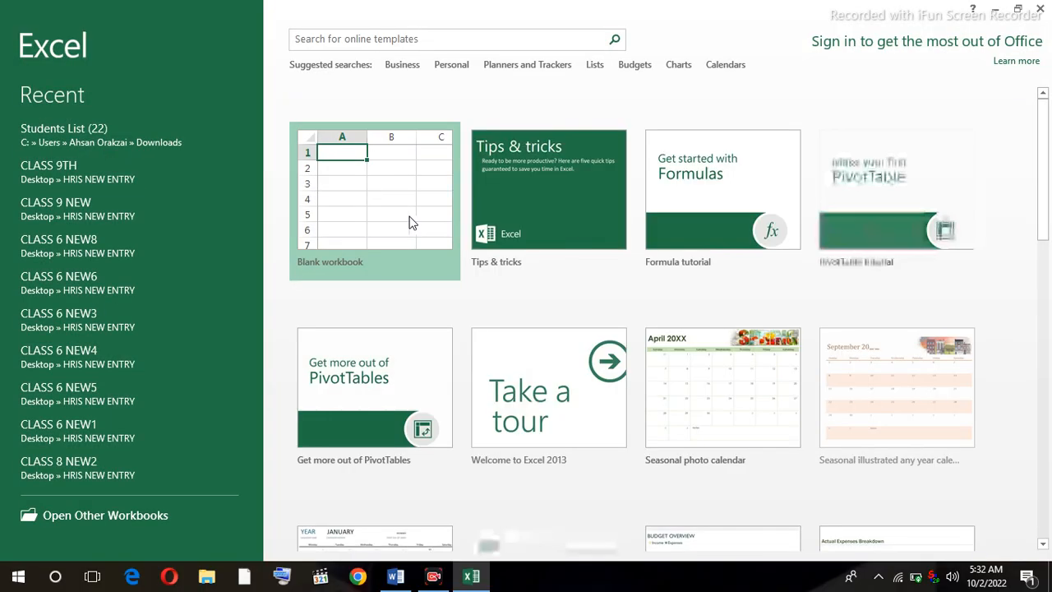
{"action": "left_click", "coordinate": [409, 218]}
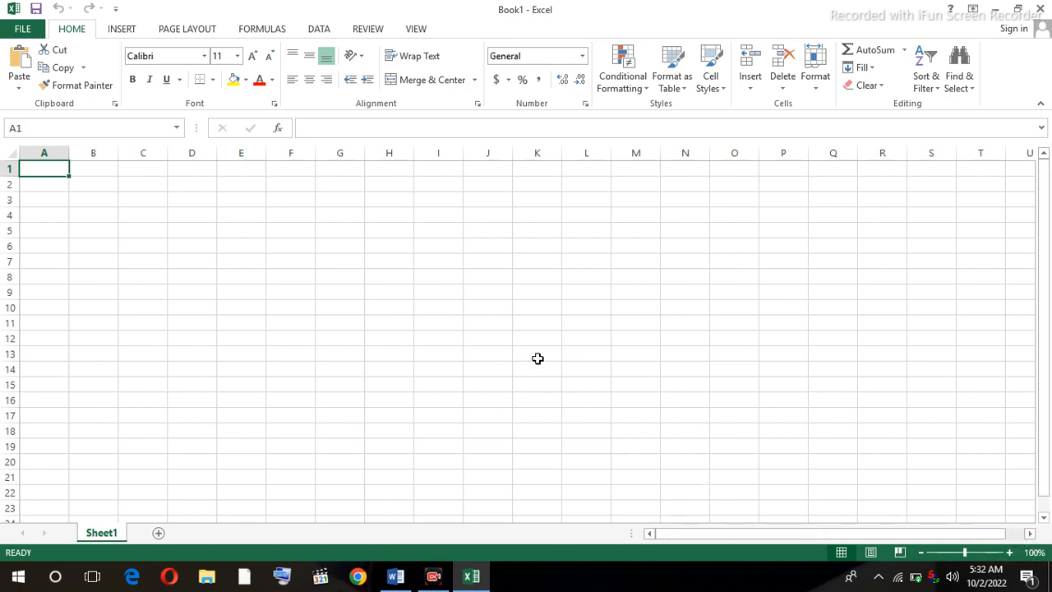
Fill column A with sample text: "d" in A1, "fsd" in A2, and "s" in A3, A5 and A8
{"action": "type", "text": "d"}
{"action": "key", "text": "Return"}
{"action": "type", "text": "fsd"}
{"action": "key", "text": "Return"}
{"action": "type", "text": "s"}
{"action": "key", "text": "Return"}
{"action": "key", "text": "Return"}
{"action": "type", "text": "s   s"}
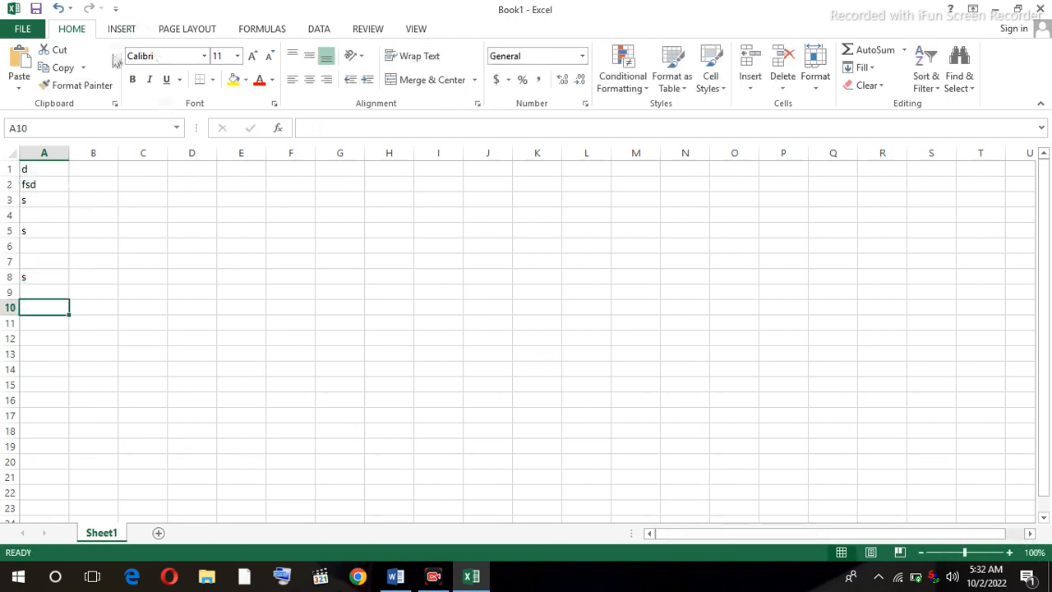
Save the workbook to the Desktop as an Excel Workbook named "asad" and close Excel
{"action": "left_click", "coordinate": [23, 29]}
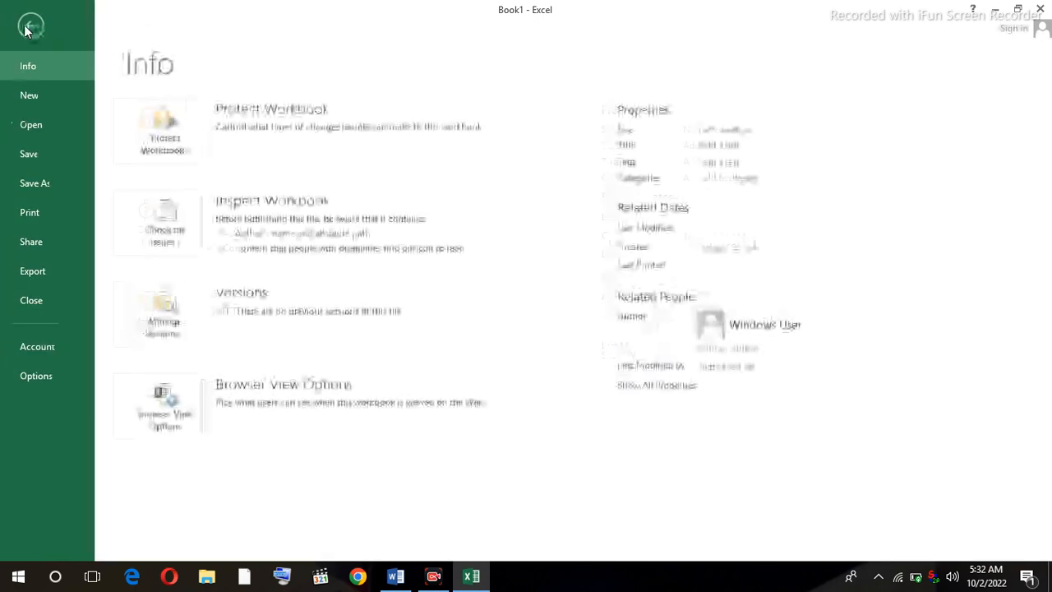
{"action": "left_click", "coordinate": [36, 184]}
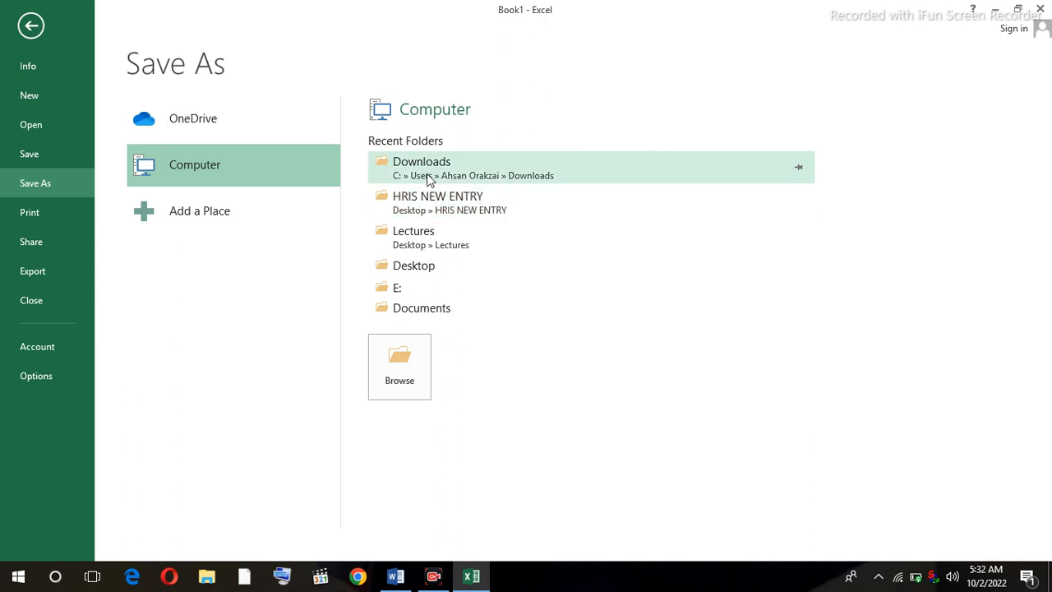
{"action": "left_click", "coordinate": [420, 272]}
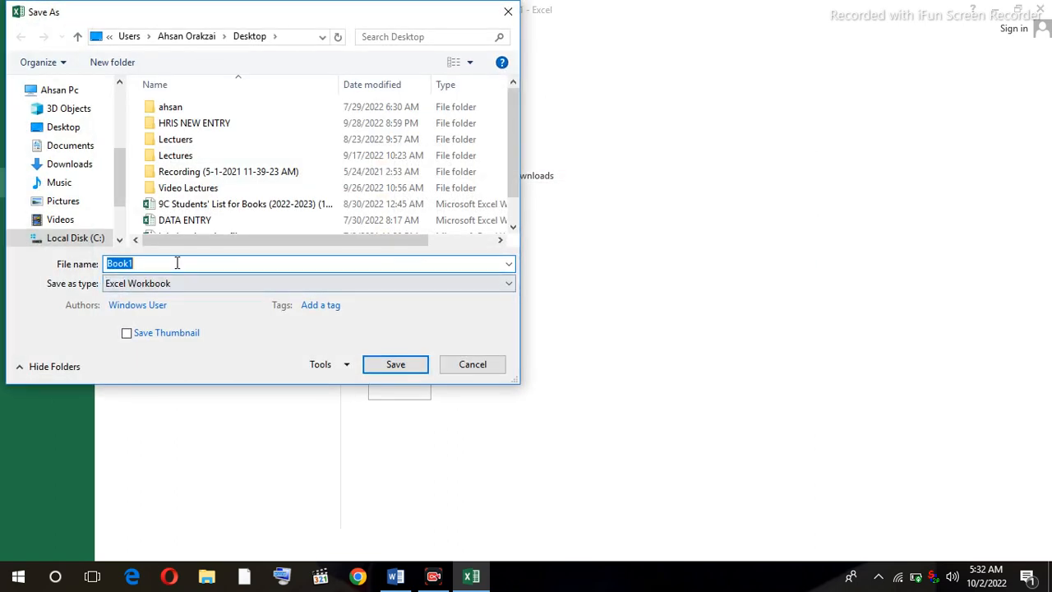
{"action": "left_click", "coordinate": [63, 127]}
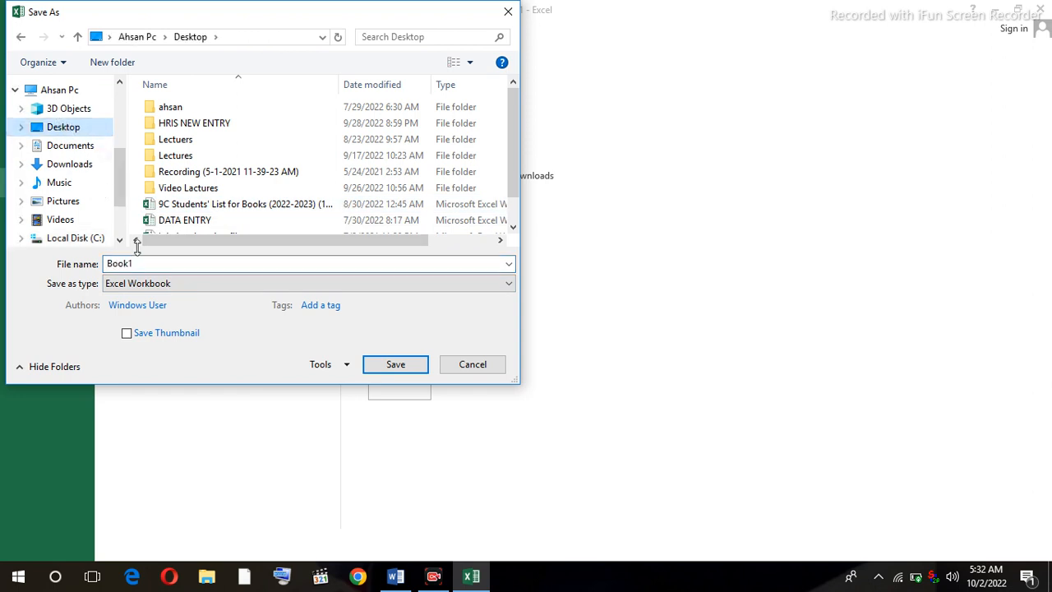
{"action": "double_click", "coordinate": [137, 263]}
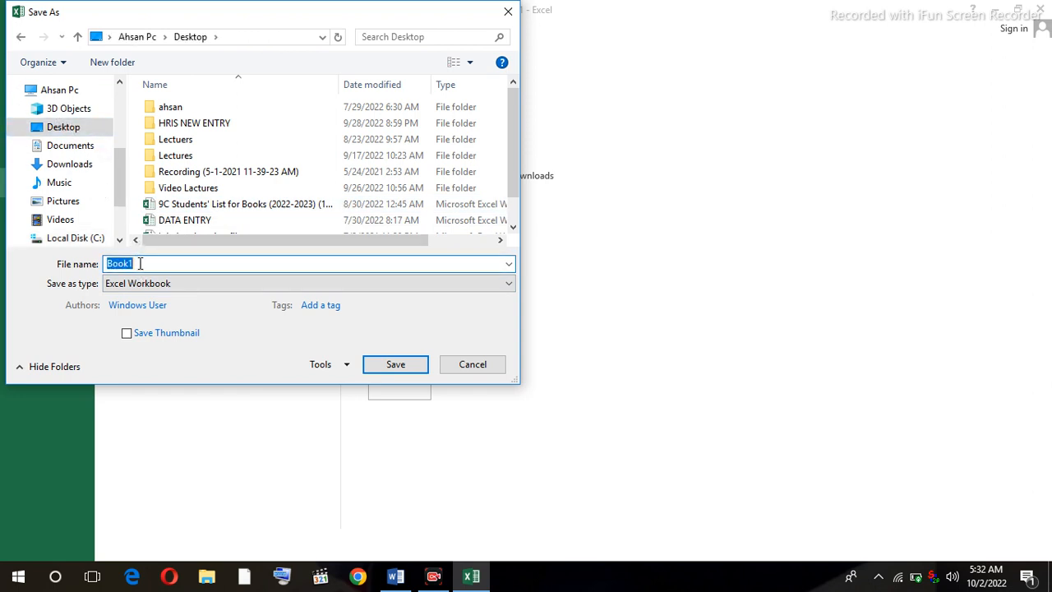
{"action": "type", "text": "asad"}
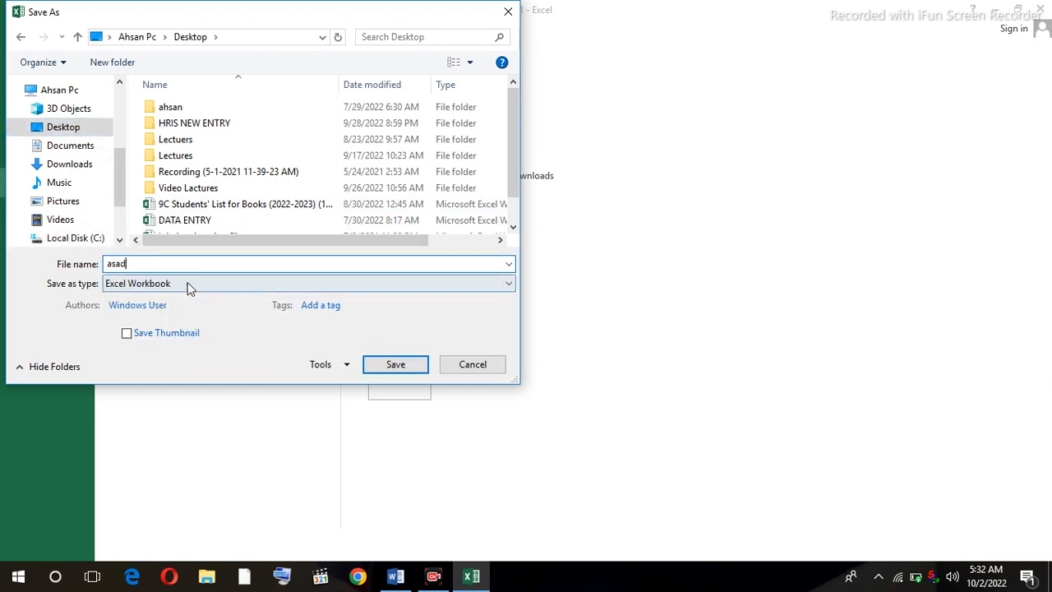
{"action": "left_click", "coordinate": [394, 364]}
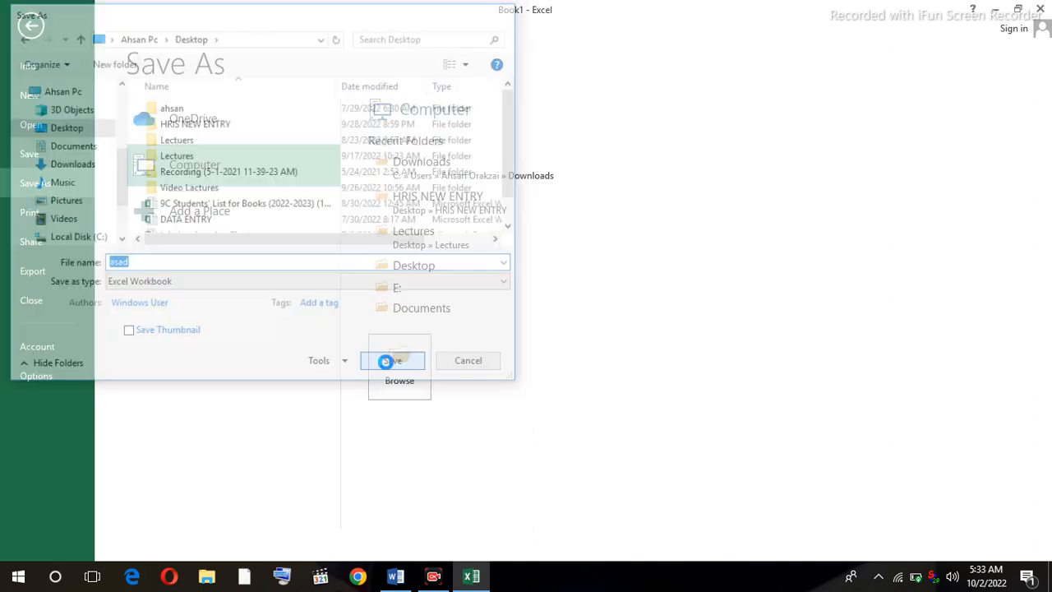
{"action": "left_click", "coordinate": [1041, 9]}
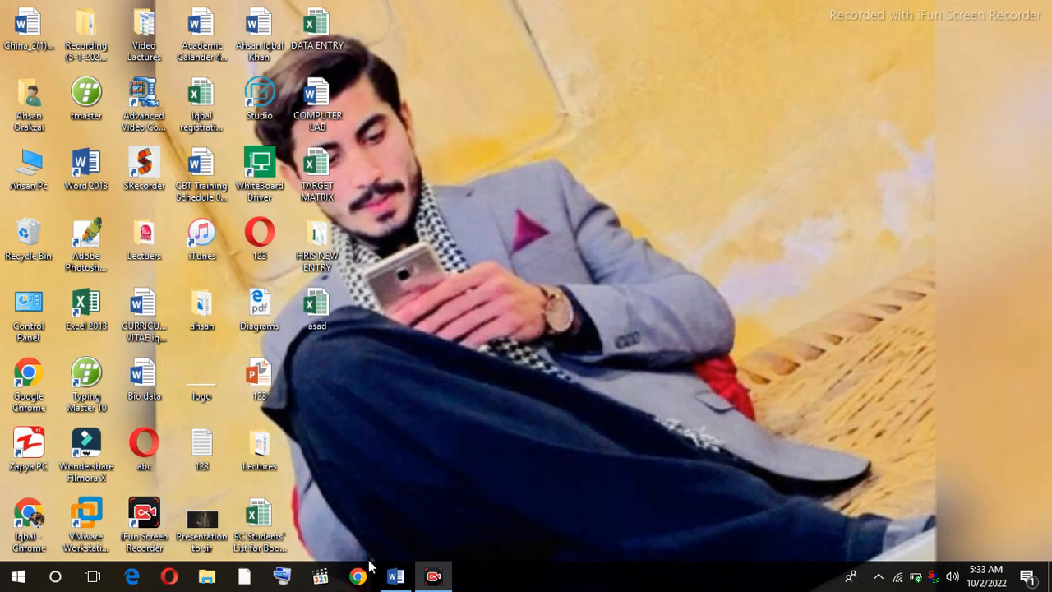
{"action": "mouse_move", "coordinate": [407, 582]}
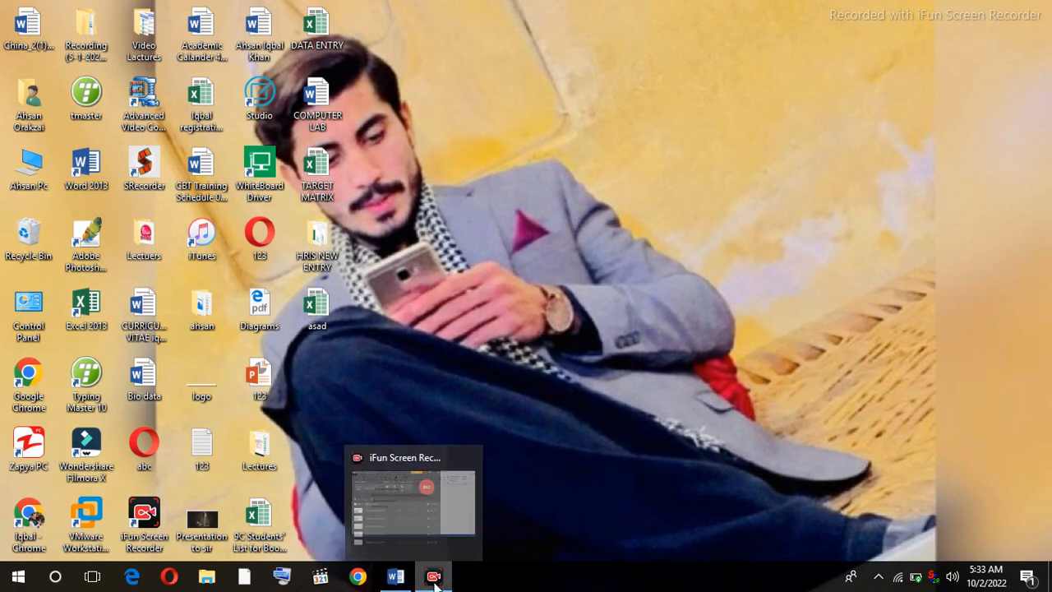
Switch back to the Word document and insert a hyperlink to the "asad" workbook on the Desktop below "#networking"
{"action": "left_click", "coordinate": [400, 528]}
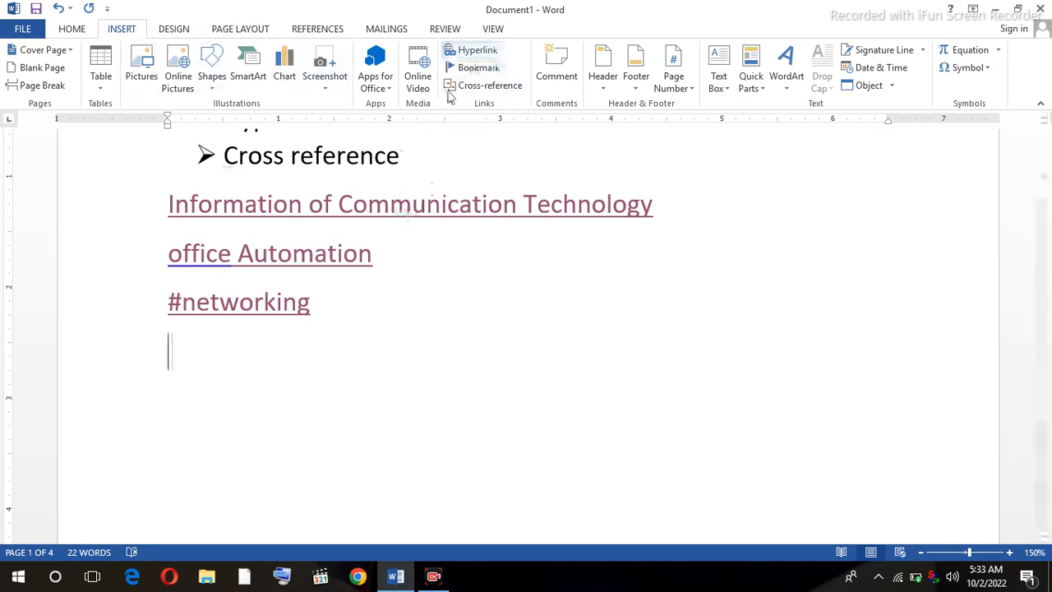
{"action": "left_click", "coordinate": [484, 56]}
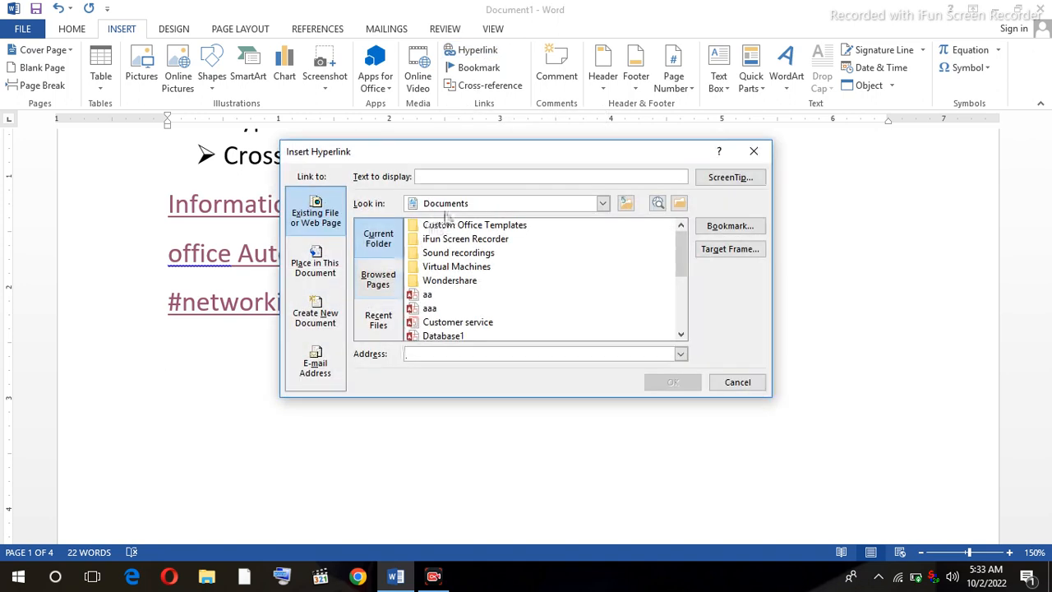
{"action": "left_click", "coordinate": [605, 205]}
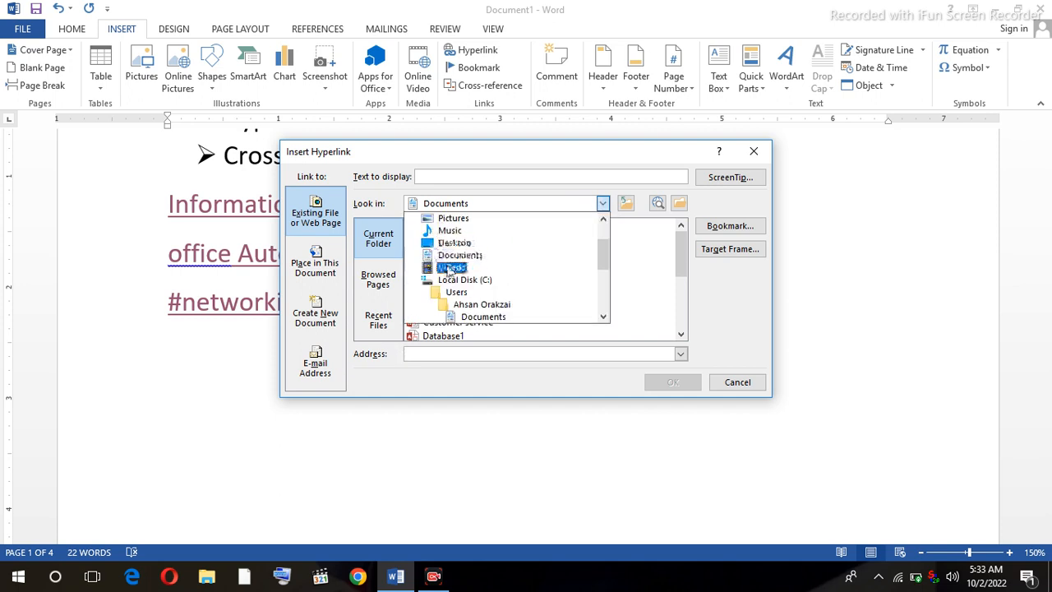
{"action": "left_click", "coordinate": [455, 242]}
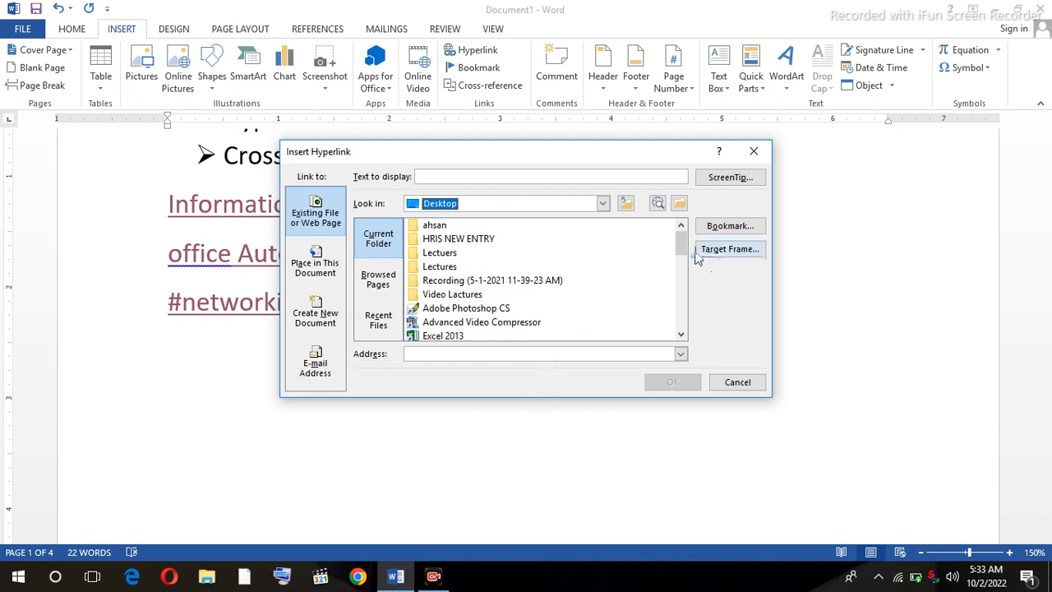
{"action": "left_click", "coordinate": [485, 309]}
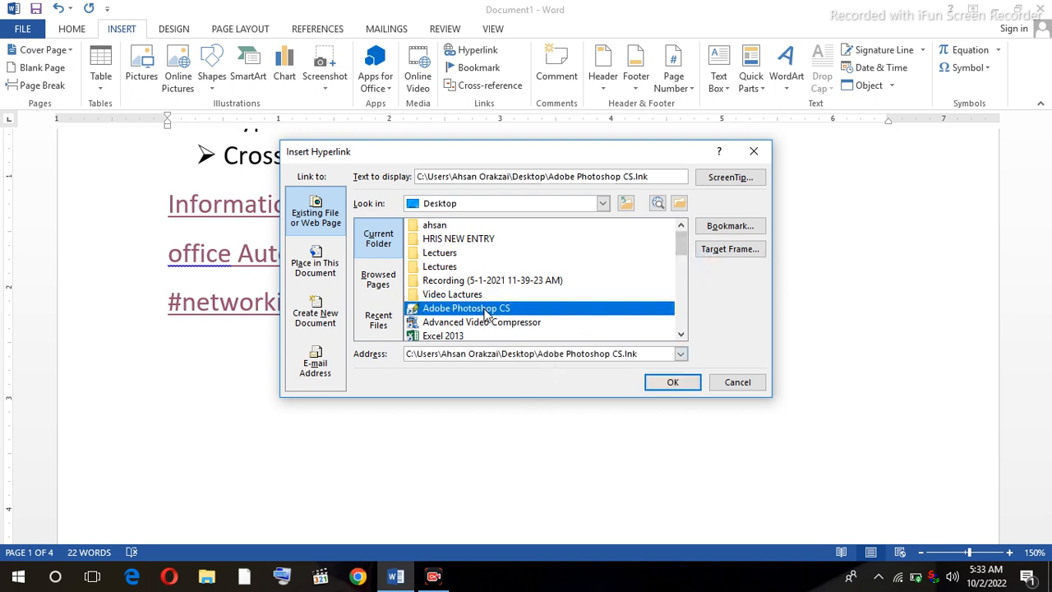
{"action": "left_click", "coordinate": [484, 322]}
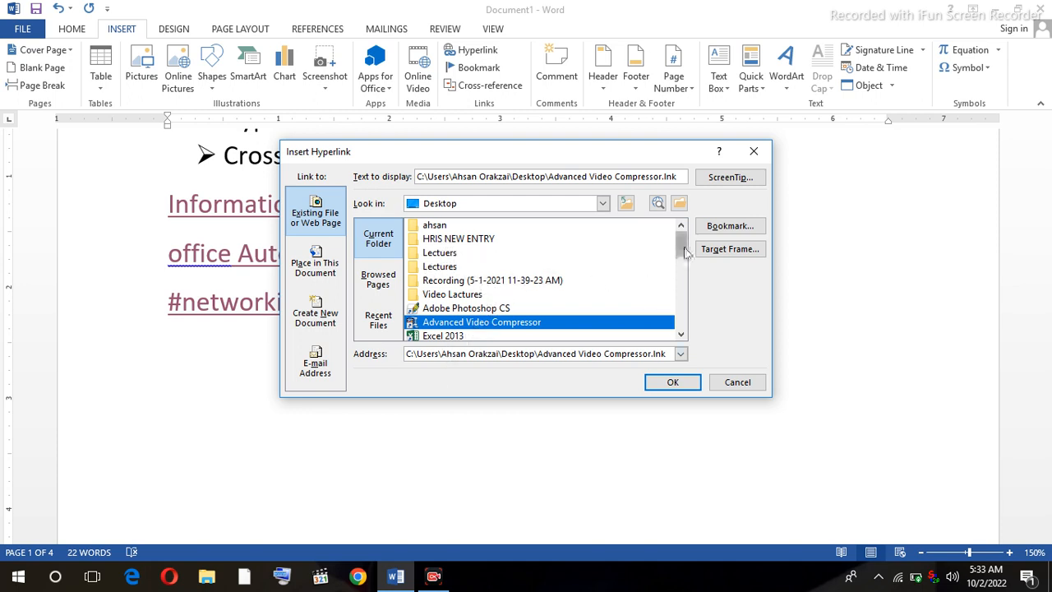
{"action": "left_click_drag", "start_coordinate": [686, 254], "coordinate": [695, 292]}
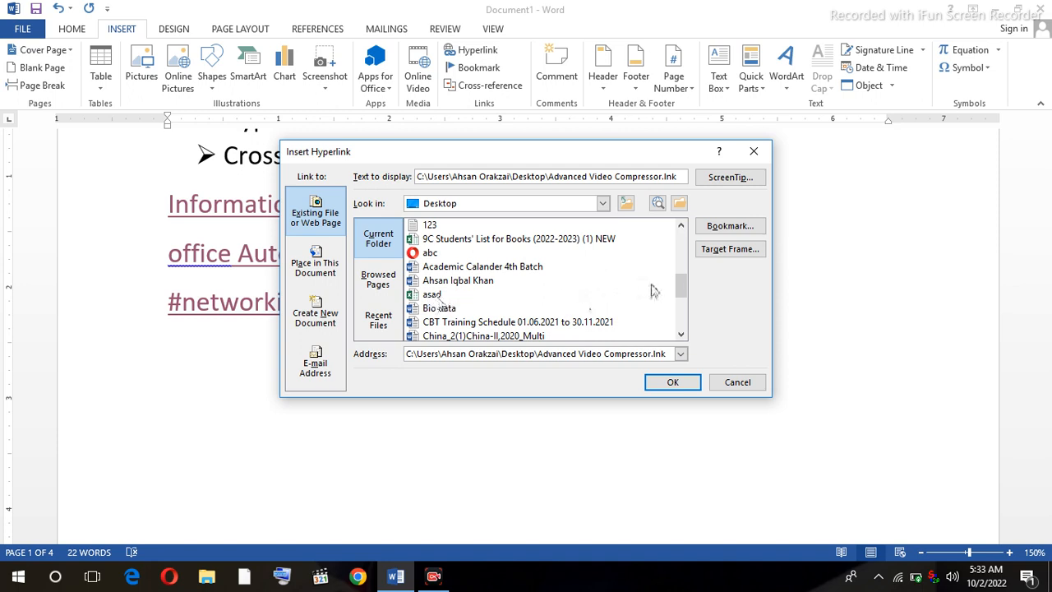
{"action": "left_click_drag", "start_coordinate": [689, 290], "coordinate": [690, 299]}
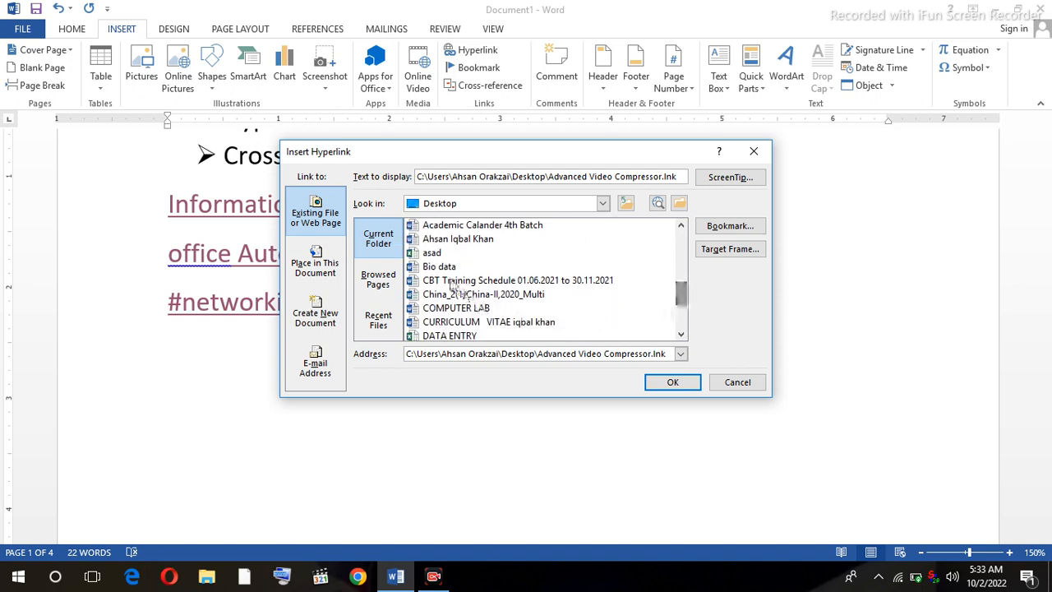
{"action": "left_click", "coordinate": [432, 255]}
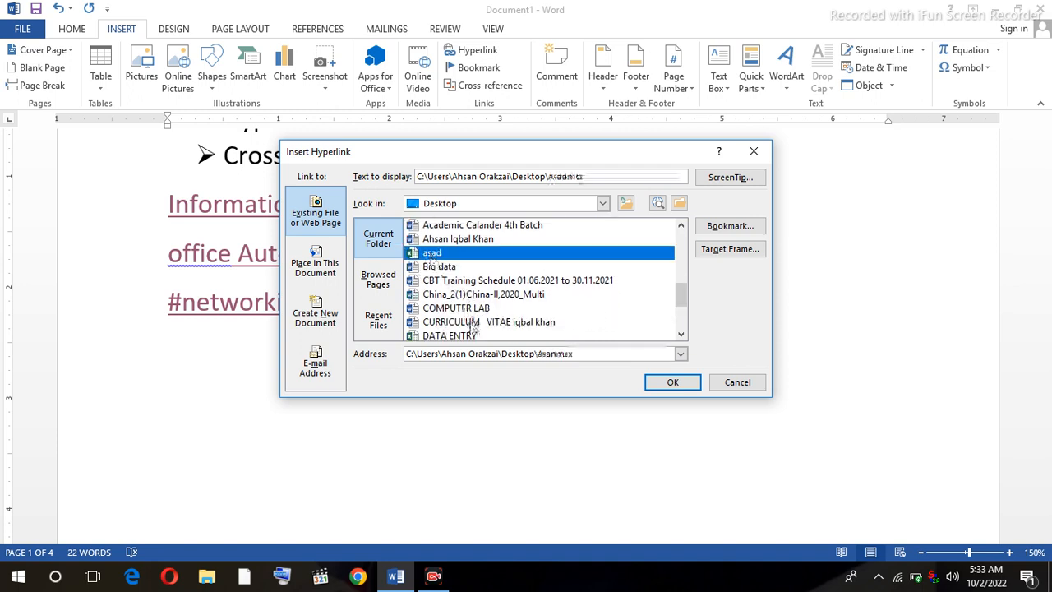
{"action": "left_click", "coordinate": [673, 383]}
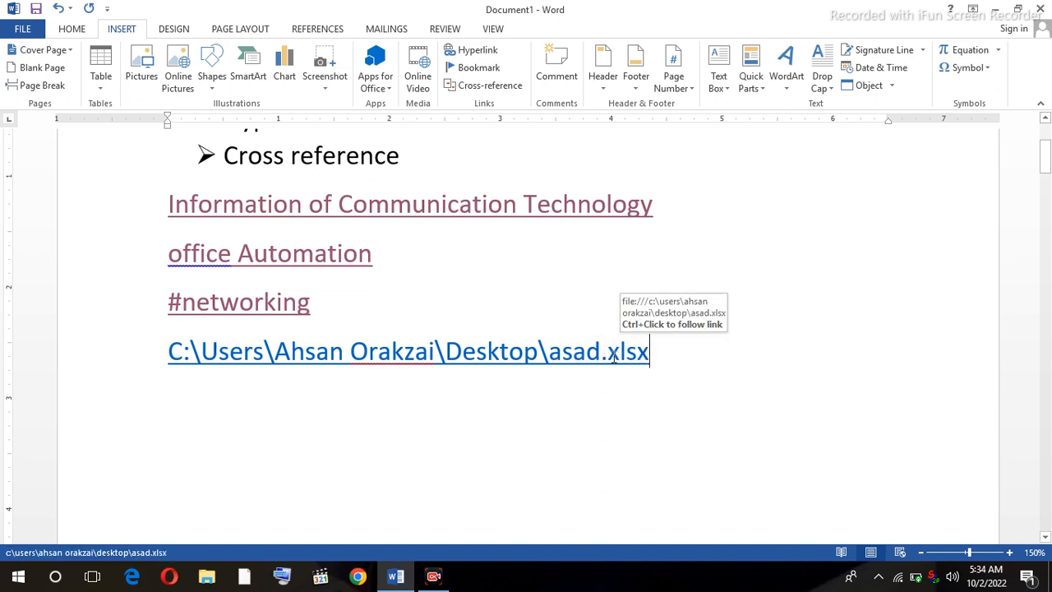
Follow the asad.xlsx link, accept the security notice to open the workbook, and close Excel
{"action": "left_click", "coordinate": [471, 362], "text": "ctrl"}
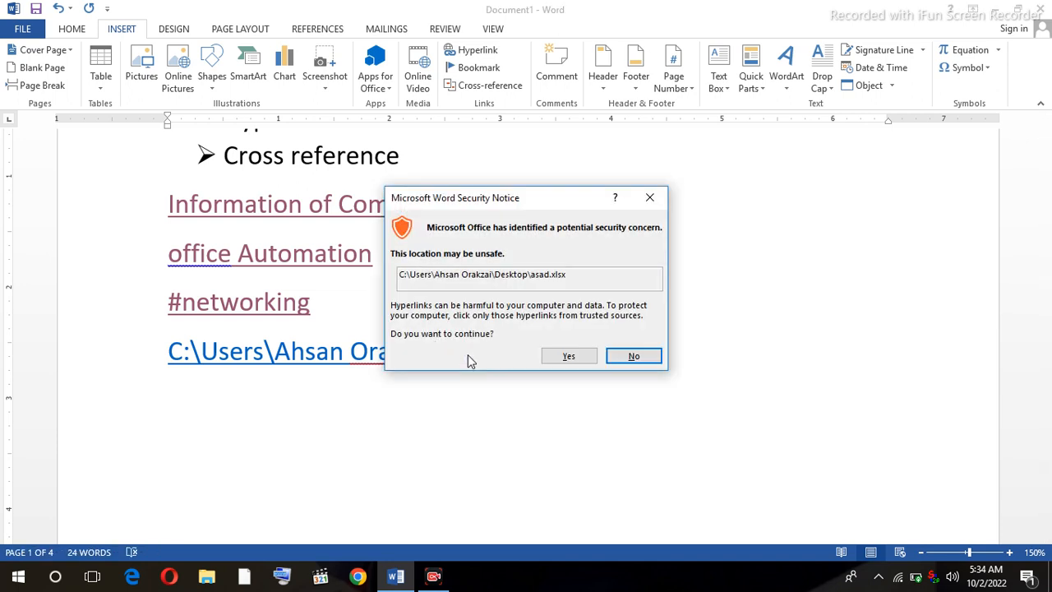
{"action": "left_click", "coordinate": [568, 357]}
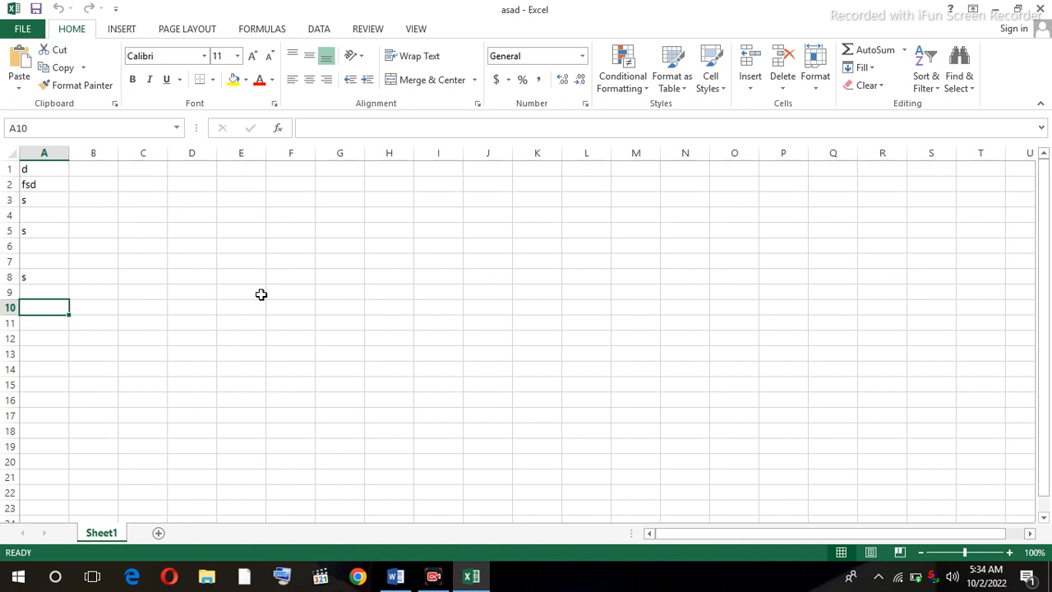
{"action": "left_click", "coordinate": [1041, 10]}
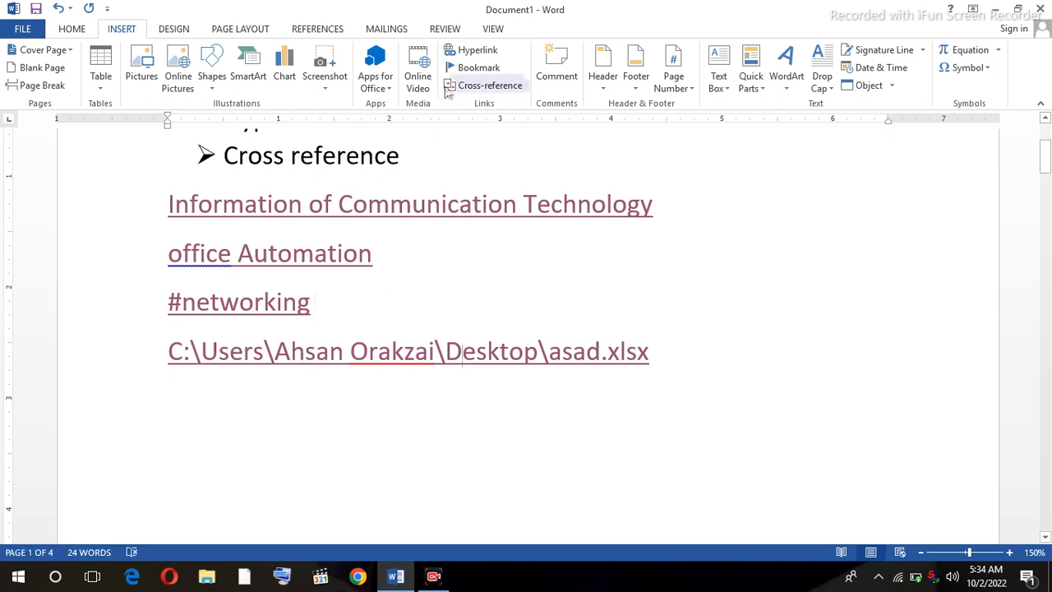
Review the browsed pages, recent files and current folder lists for the asad.xlsx hyperlink without changing the link
{"action": "left_click", "coordinate": [478, 51]}
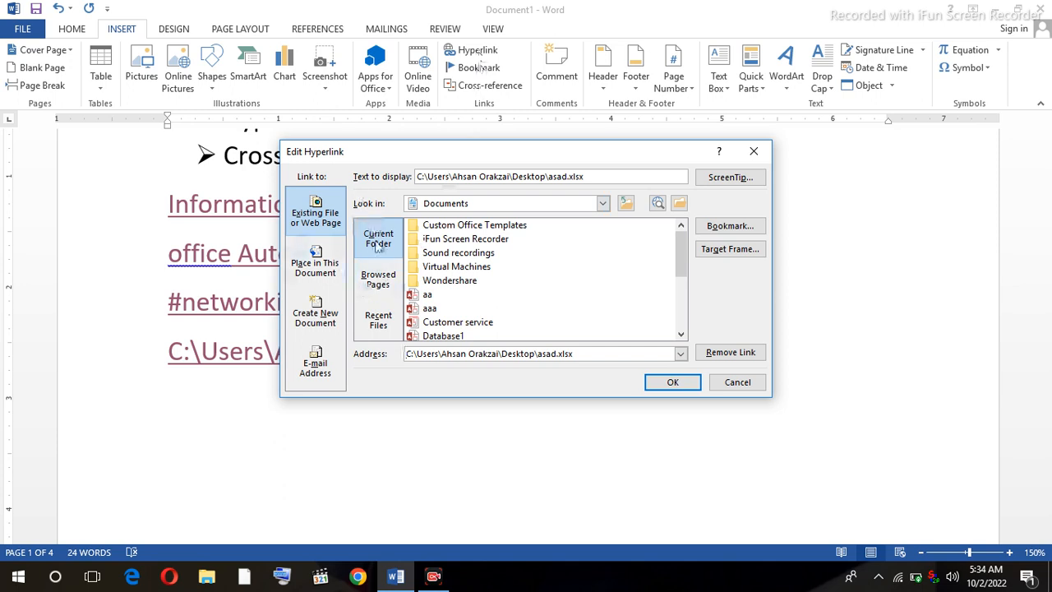
{"action": "left_click", "coordinate": [380, 289]}
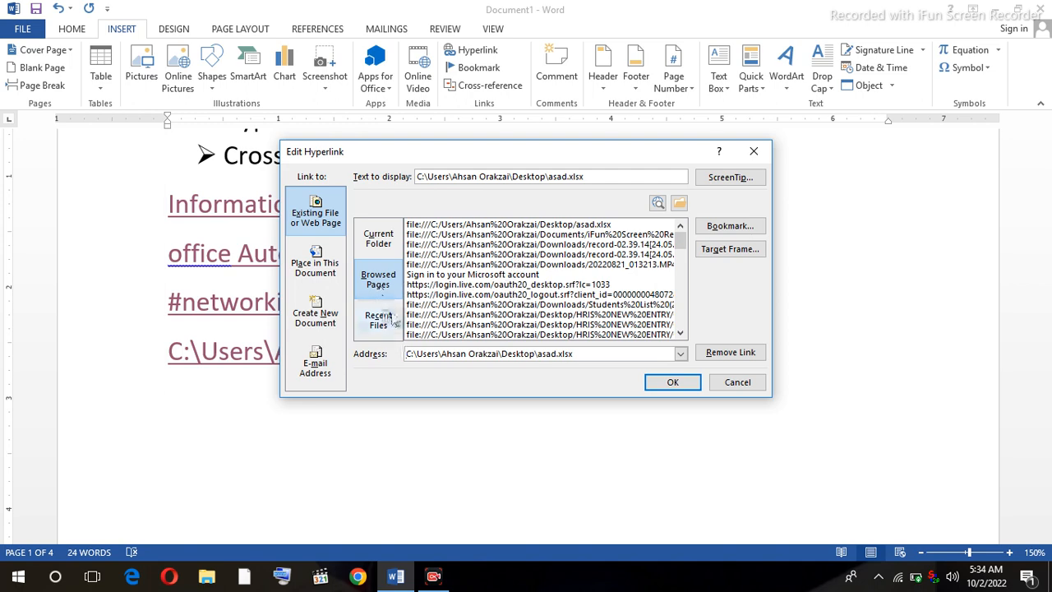
{"action": "left_click", "coordinate": [387, 321]}
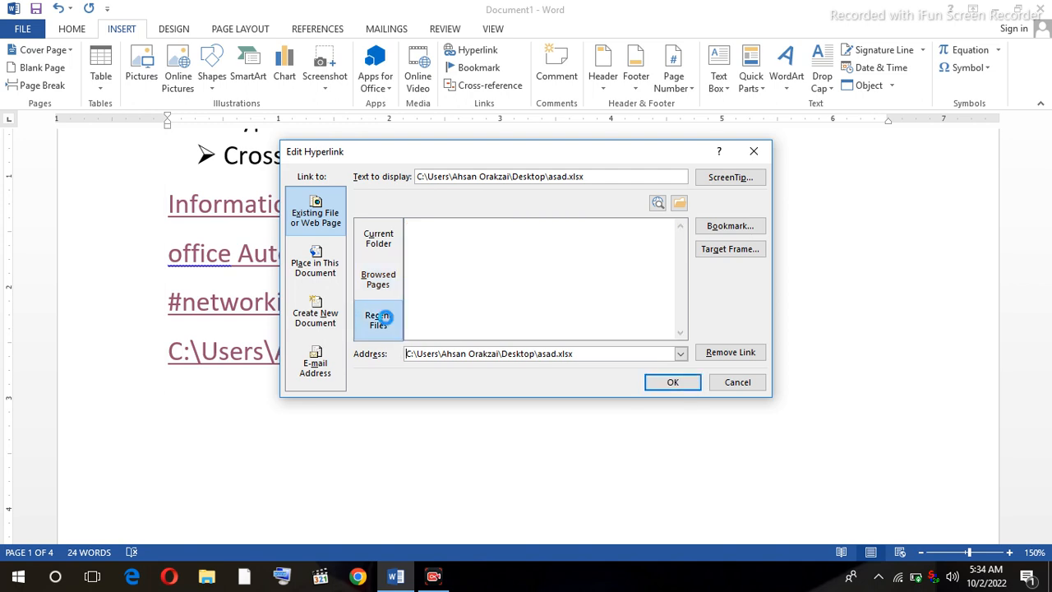
{"action": "left_click", "coordinate": [386, 239]}
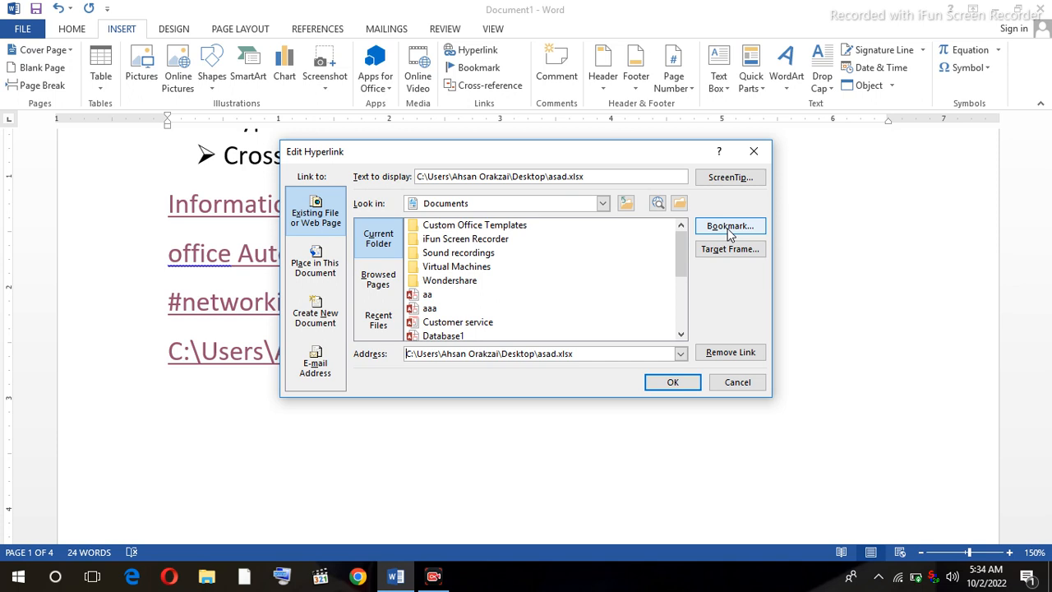
{"action": "left_click", "coordinate": [732, 384]}
Insert a caption with the new label "GTVC" on a new line below the asad.xlsx link
{"action": "left_click", "coordinate": [237, 409]}
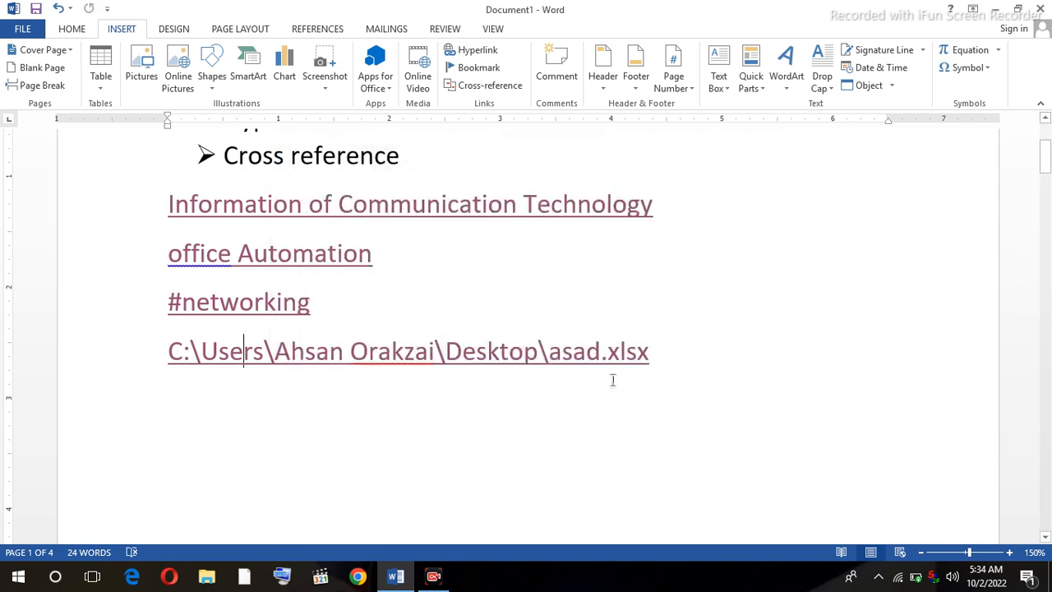
{"action": "left_click", "coordinate": [669, 359]}
{"action": "key", "text": "Return"}
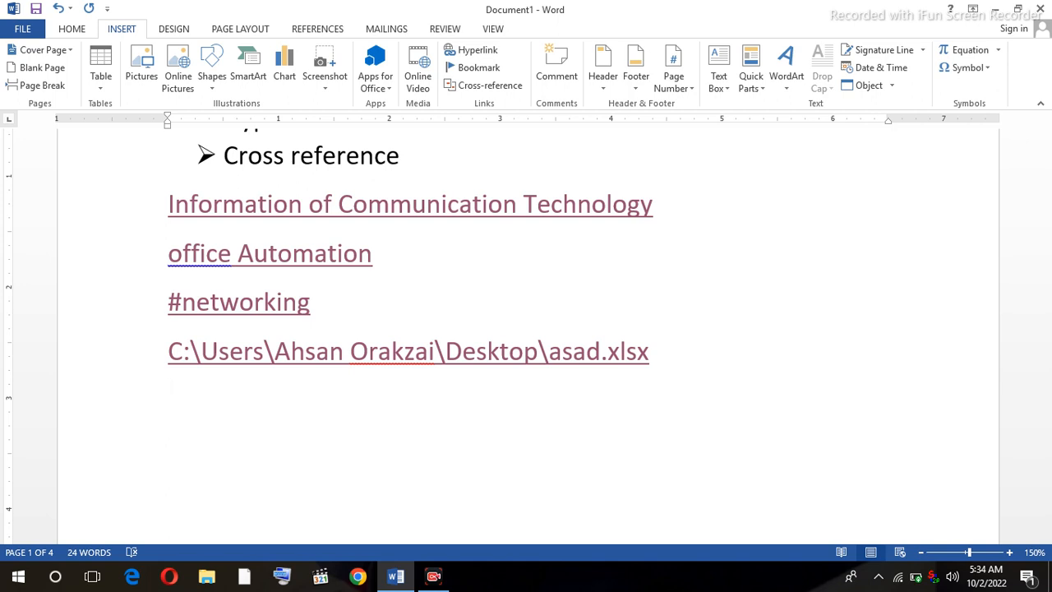
{"action": "left_click", "coordinate": [312, 37]}
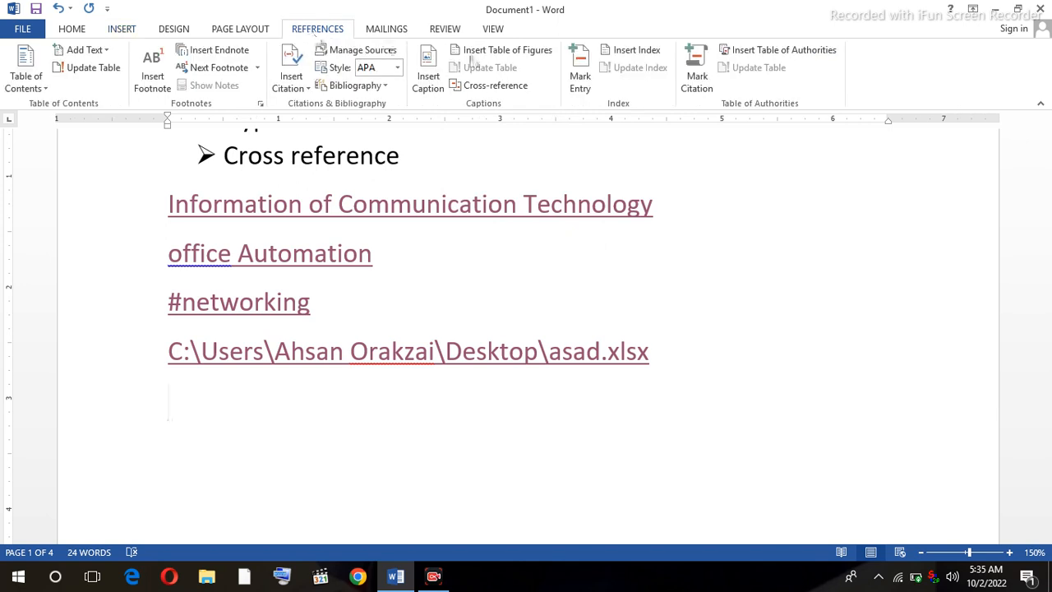
{"action": "left_click", "coordinate": [428, 73]}
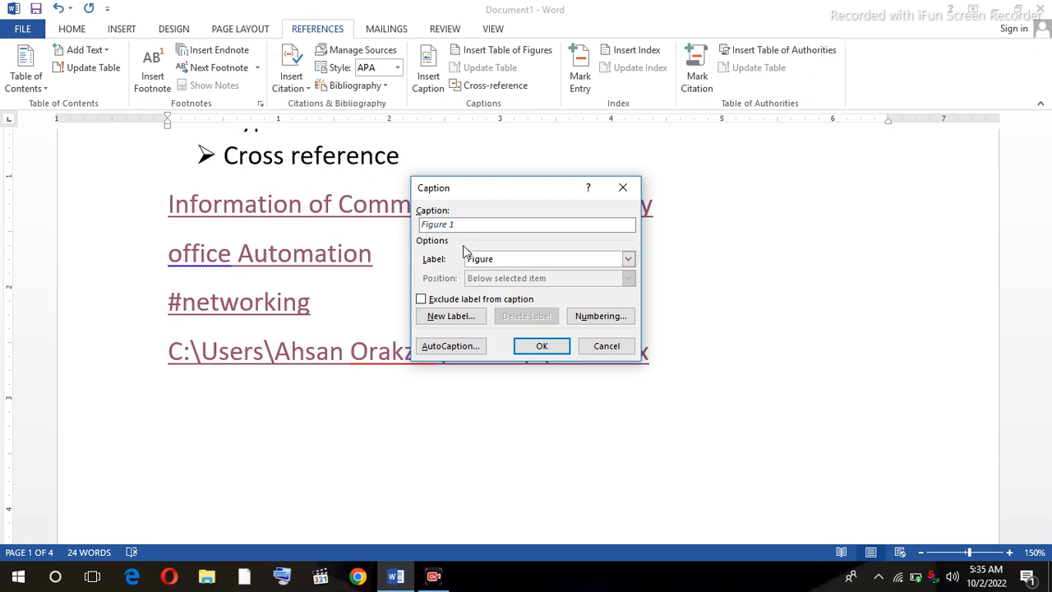
{"action": "left_click", "coordinate": [628, 259]}
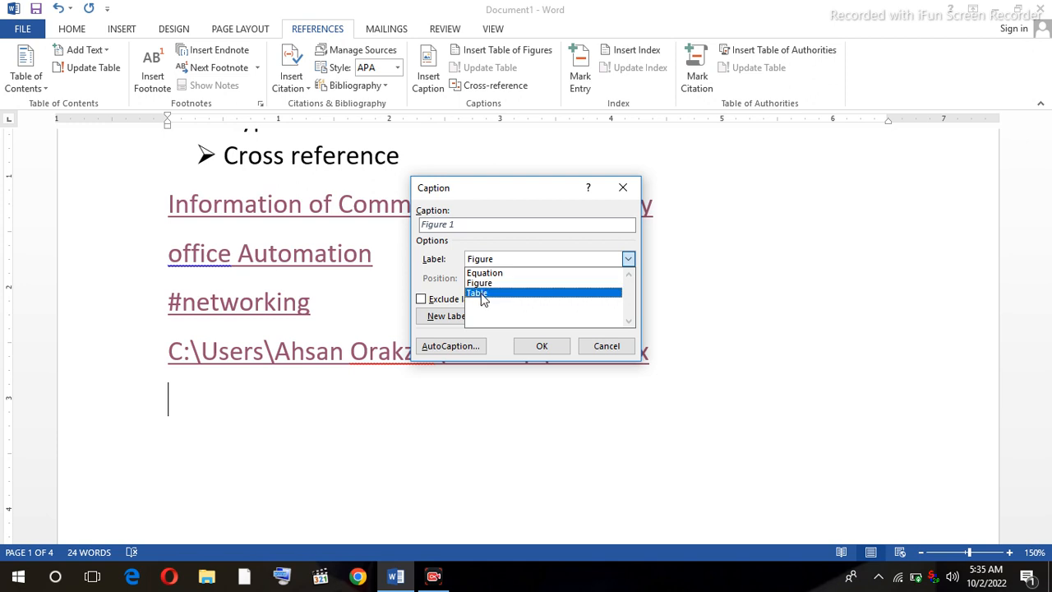
{"action": "left_click", "coordinate": [451, 318]}
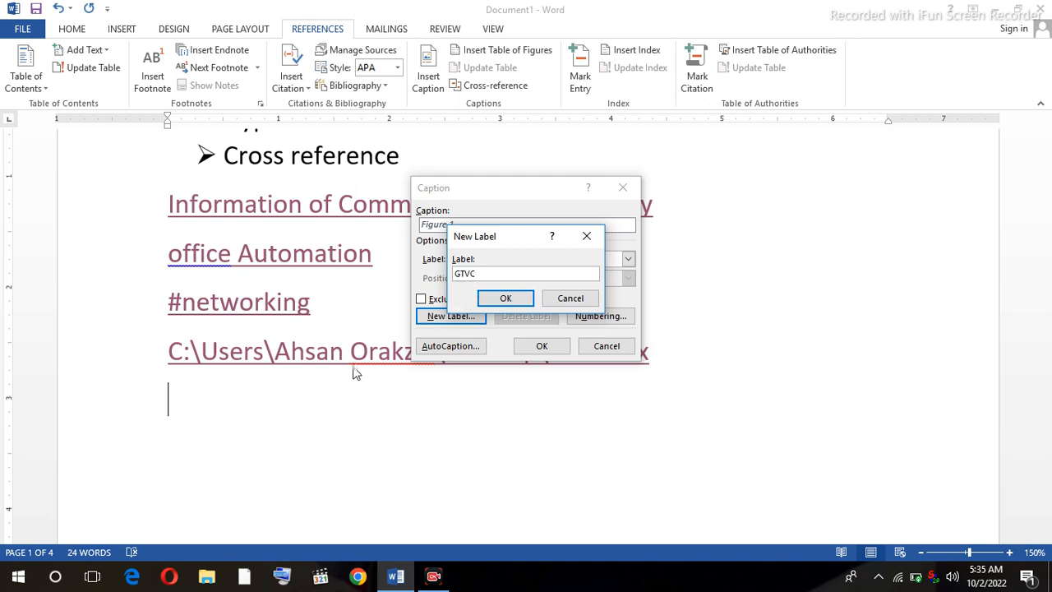
{"action": "left_click", "coordinate": [498, 302]}
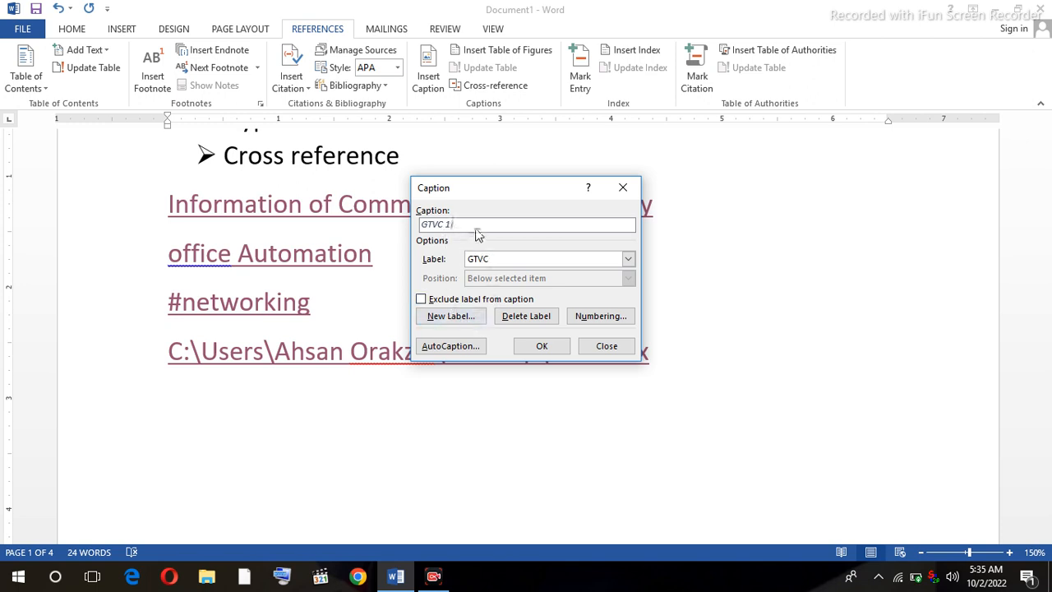
{"action": "left_click", "coordinate": [542, 352]}
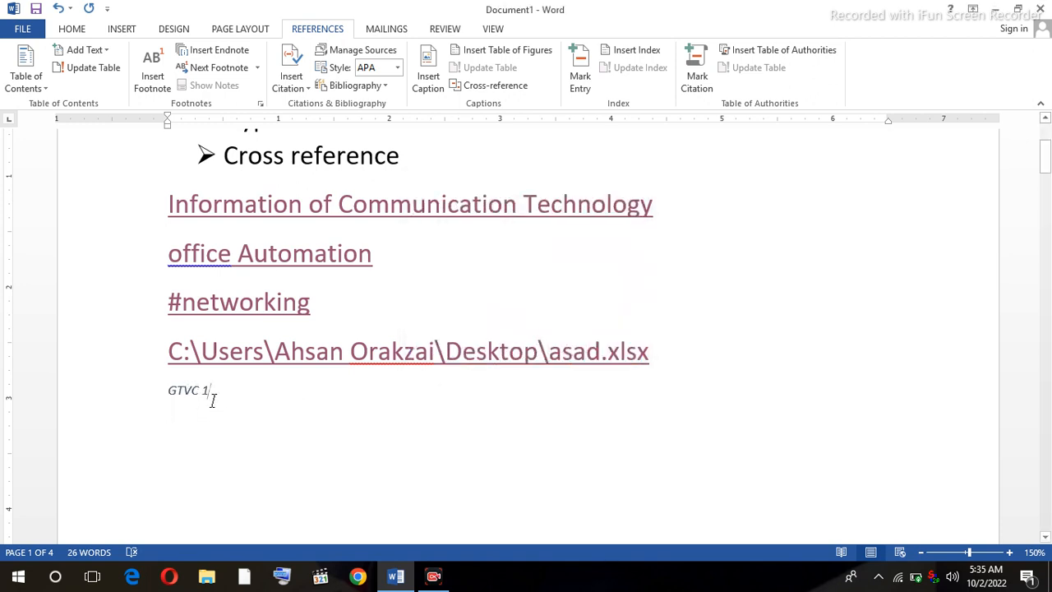
Start a new page after the GTVC 1 caption and insert a second GTVC caption at its beginning
{"action": "key", "text": "Return"}
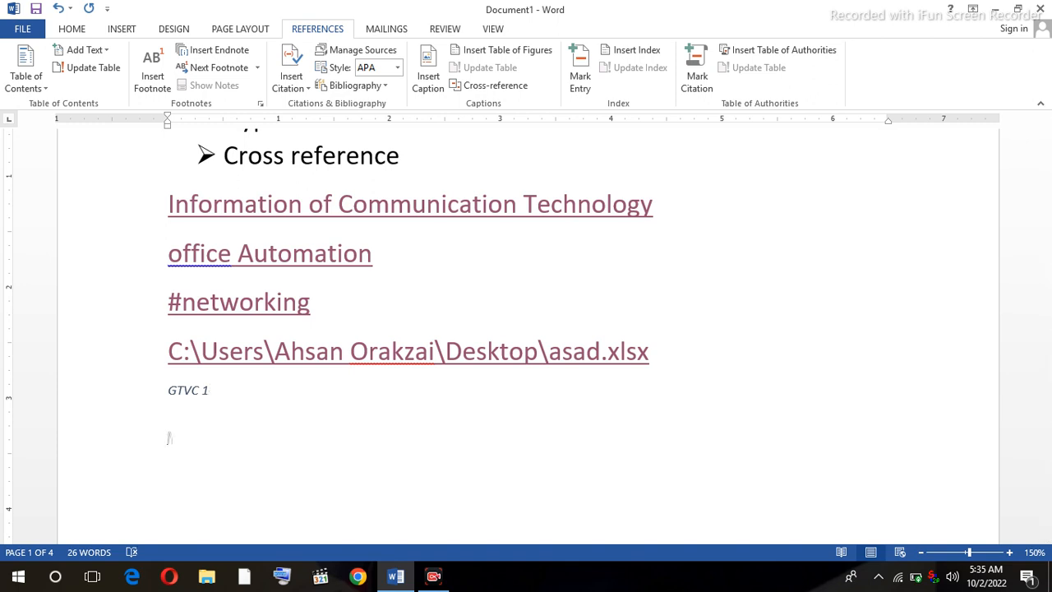
{"action": "scroll", "coordinate": [221, 403], "scroll_direction": "down", "scroll_amount": 10}
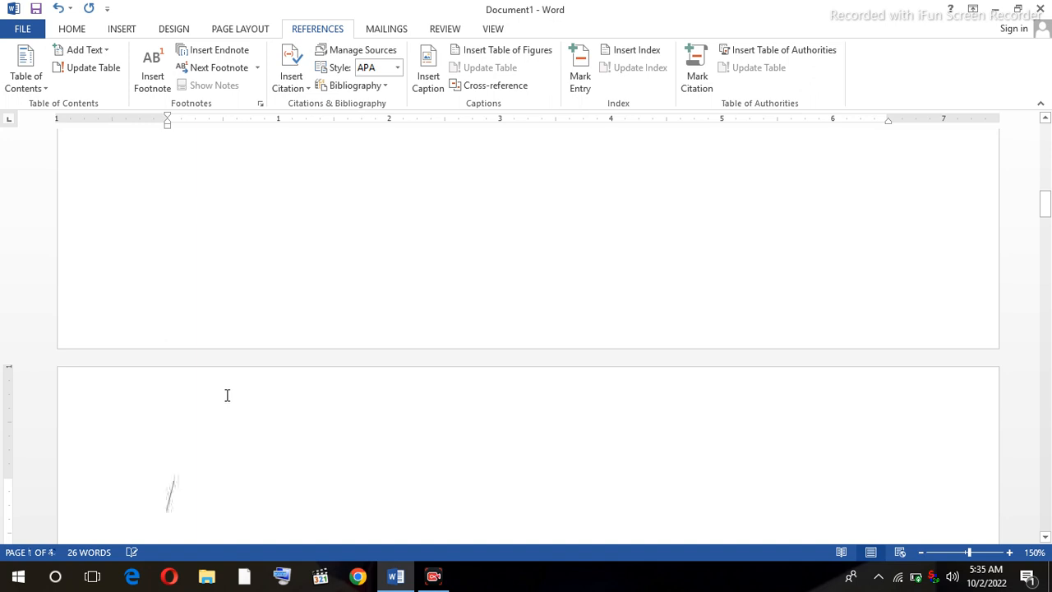
{"action": "left_click", "coordinate": [444, 89]}
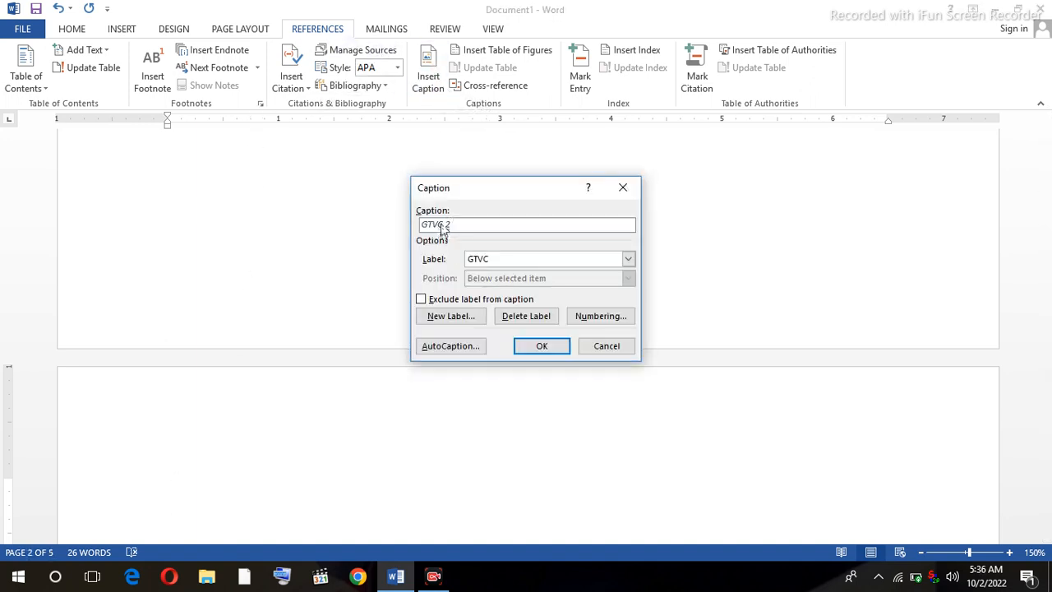
{"action": "left_click", "coordinate": [544, 346]}
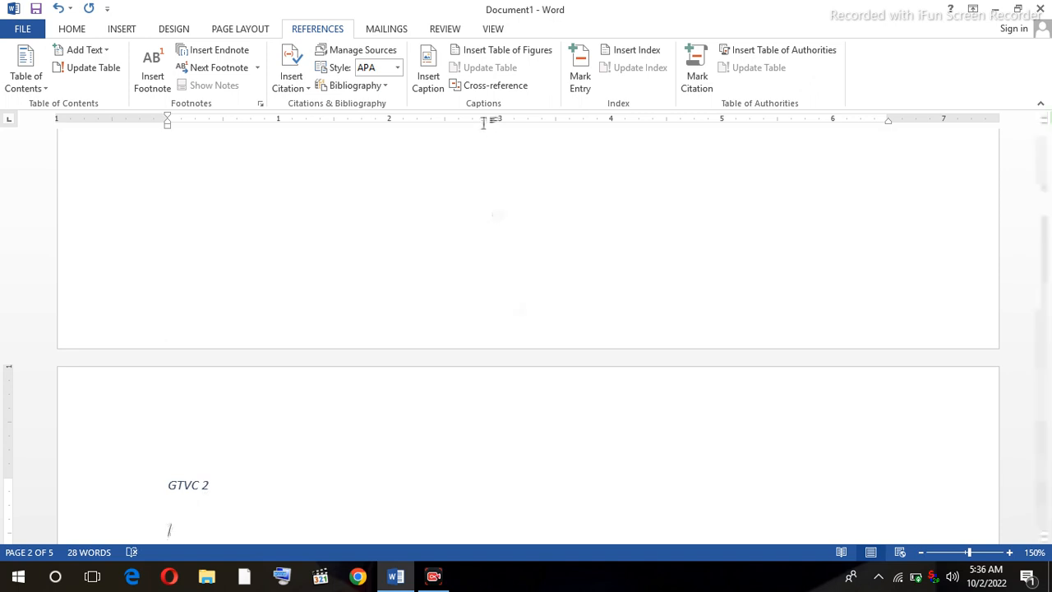
Insert a hyperlinked cross-reference to the entire GTVC 1 caption on the line below the GTVC 2 caption
{"action": "left_click", "coordinate": [486, 88]}
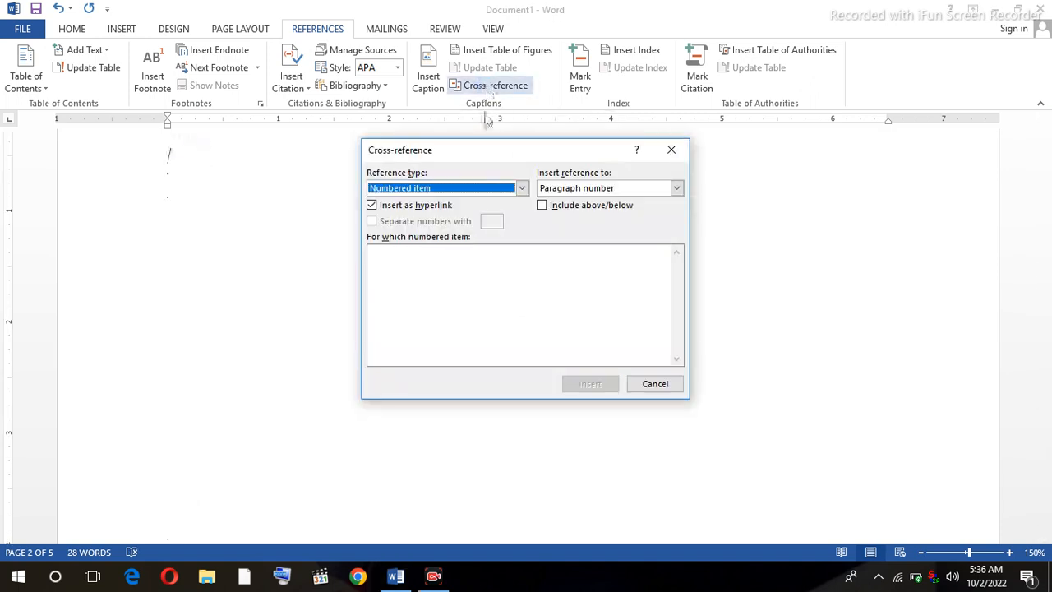
{"action": "left_click", "coordinate": [657, 385]}
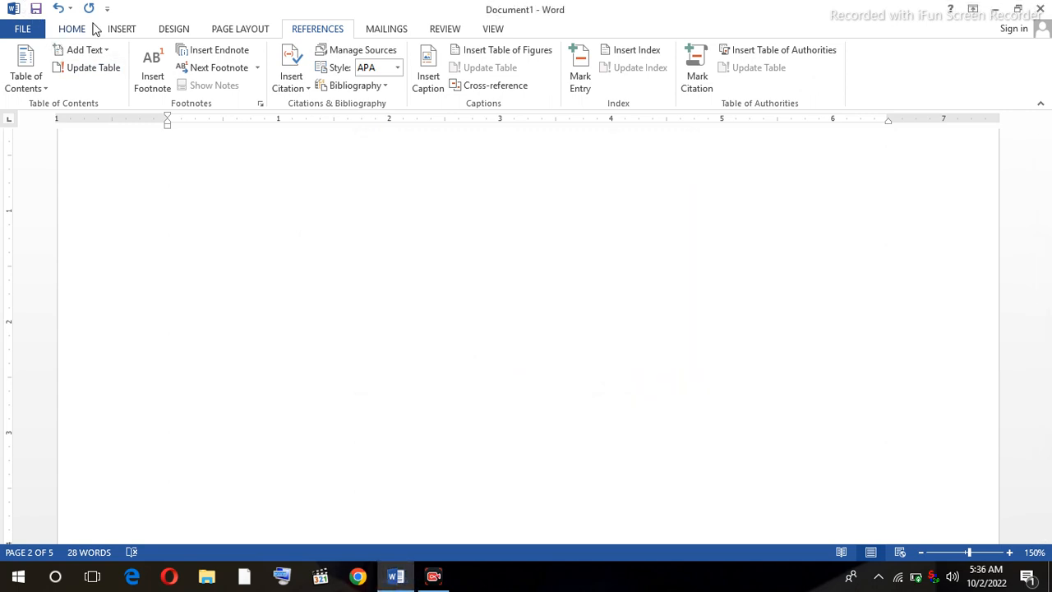
{"action": "left_click", "coordinate": [120, 32]}
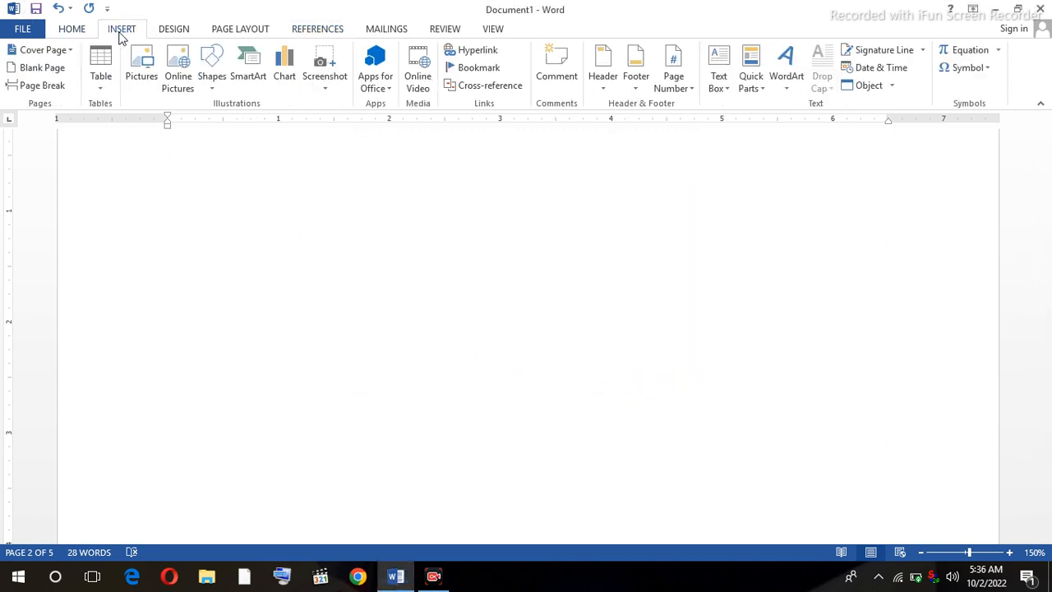
{"action": "left_click", "coordinate": [513, 88]}
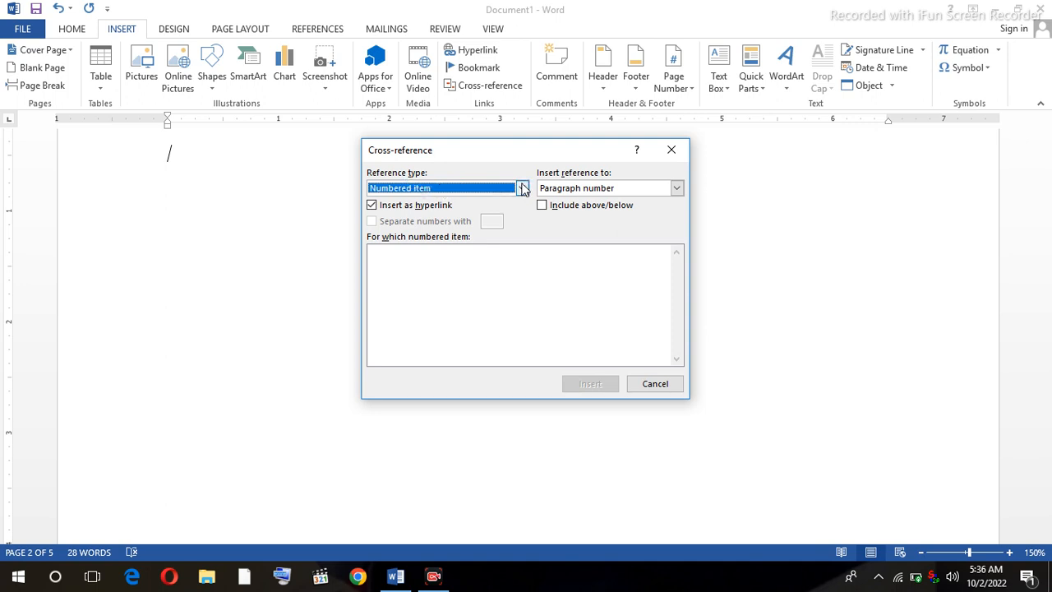
{"action": "left_click", "coordinate": [523, 189]}
{"action": "scroll", "coordinate": [526, 251], "scroll_direction": "down", "scroll_amount": 1}
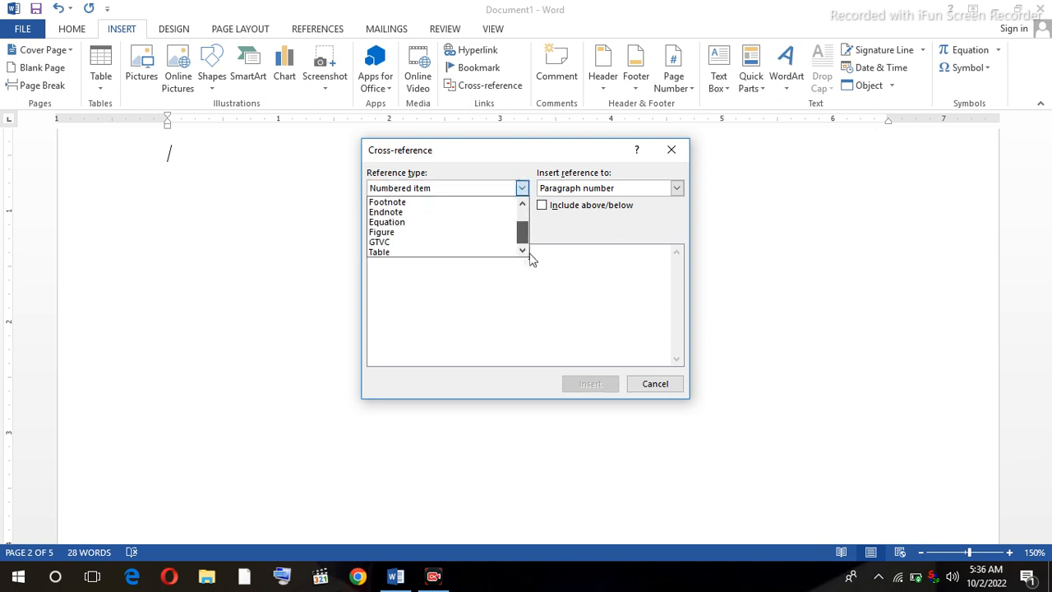
{"action": "left_click", "coordinate": [396, 241]}
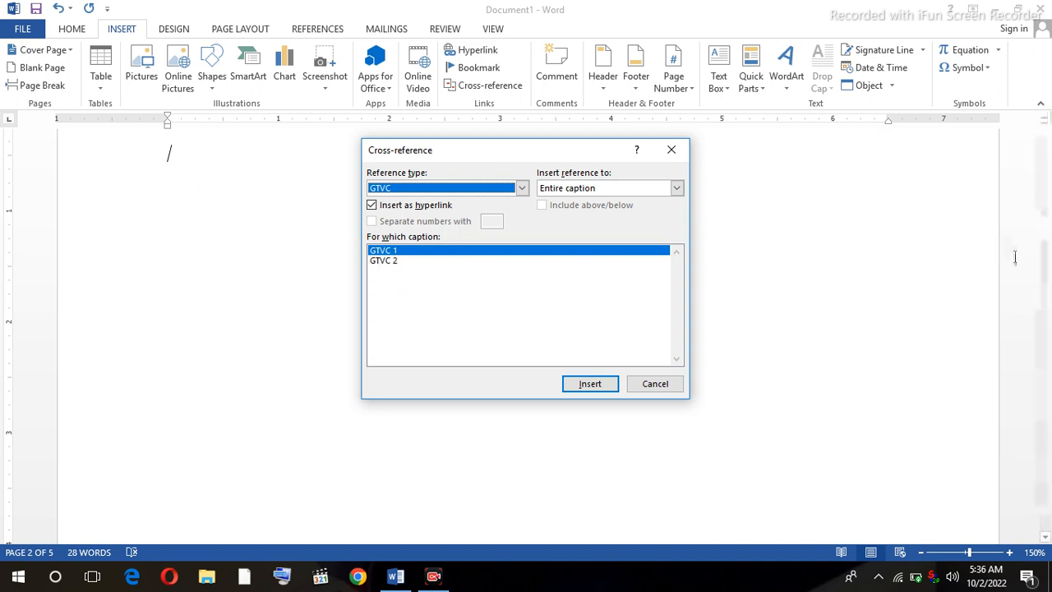
{"action": "left_click_drag", "start_coordinate": [1046, 236], "coordinate": [1048, 219]}
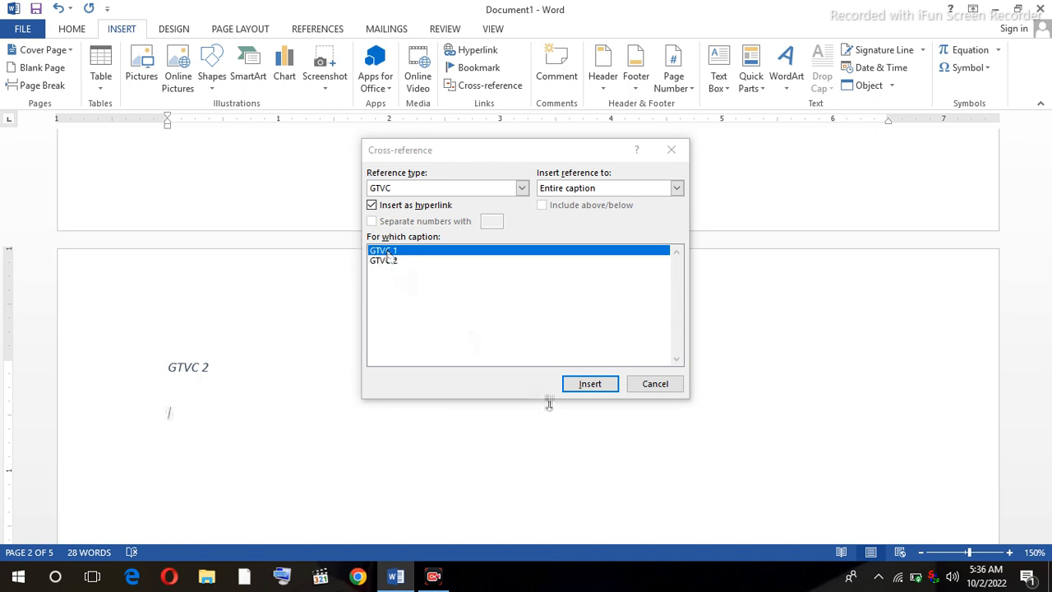
{"action": "left_click", "coordinate": [592, 390]}
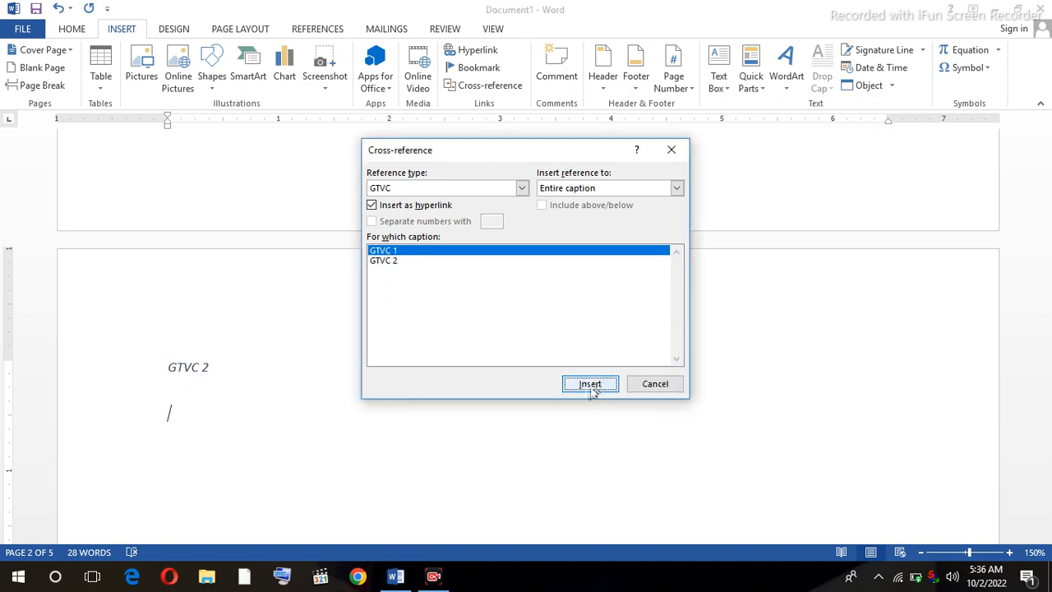
{"action": "left_click", "coordinate": [654, 385]}
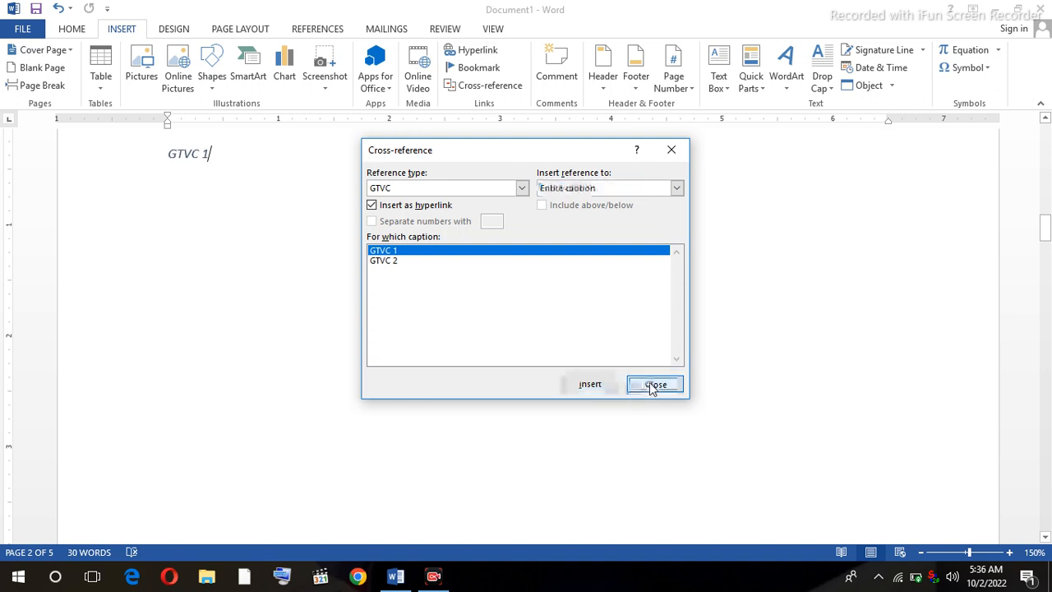
Follow the GTVC 1 cross-reference and insert a hyperlinked cross-reference to the entire GTVC 2 caption below the GTVC 1 caption
{"action": "left_click_drag", "start_coordinate": [1045, 227], "coordinate": [1046, 212]}
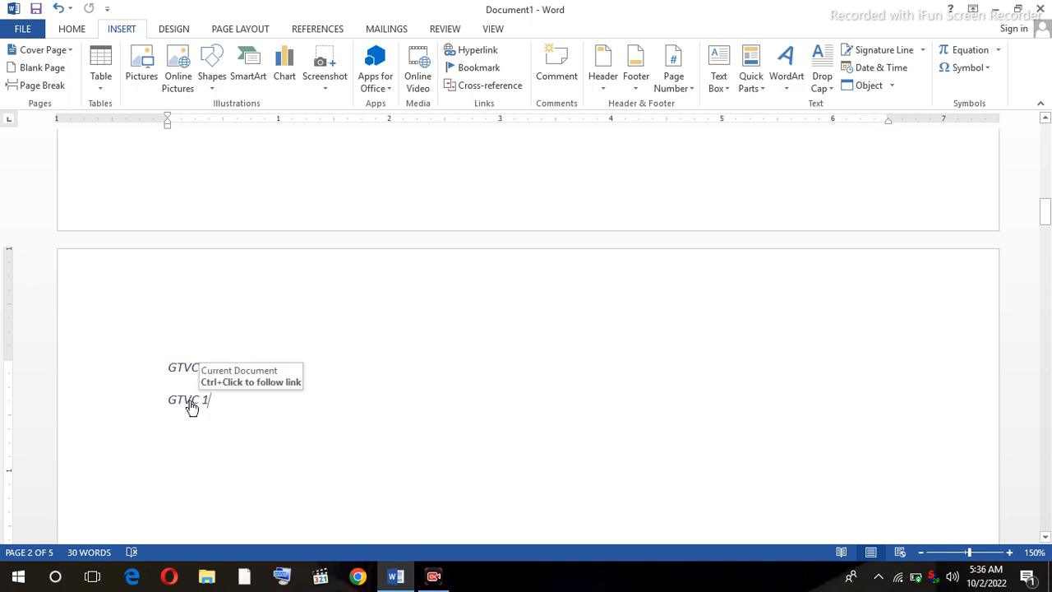
{"action": "left_click", "coordinate": [190, 402], "text": "ctrl"}
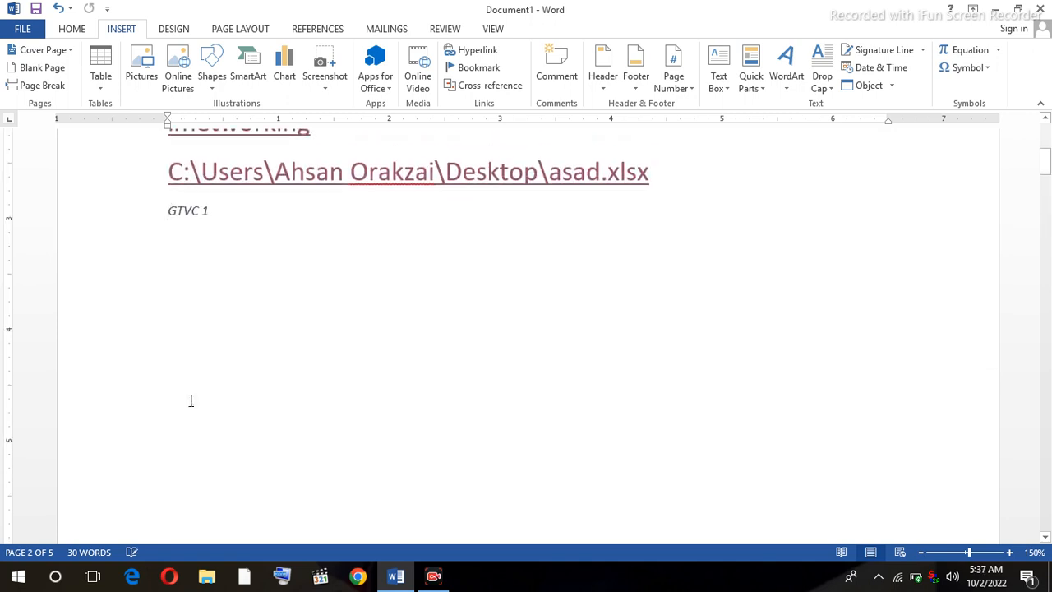
{"action": "left_click", "coordinate": [205, 236]}
{"action": "left_click", "coordinate": [478, 89]}
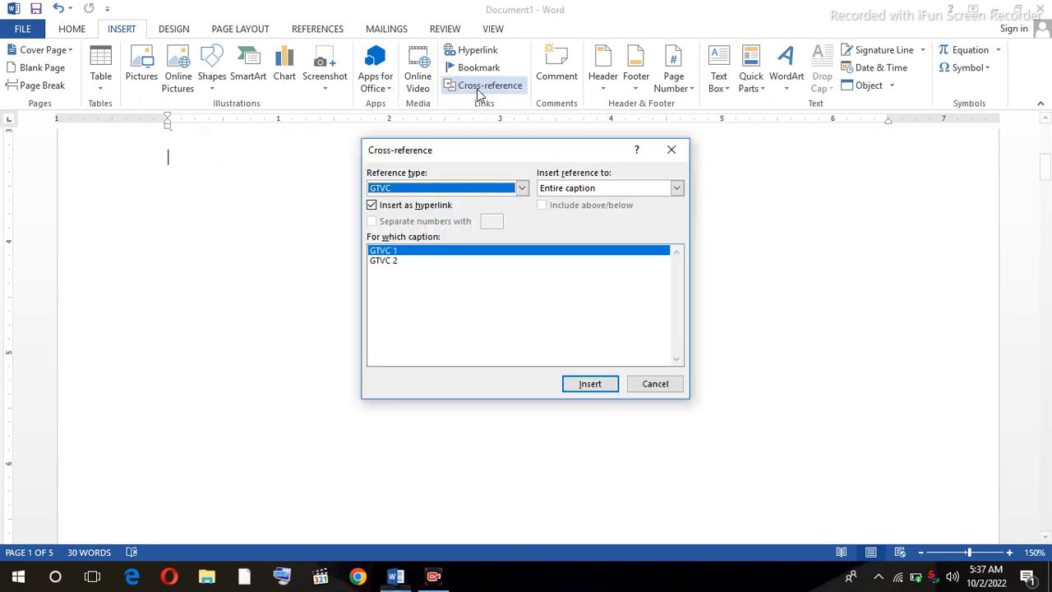
{"action": "left_click", "coordinate": [384, 261]}
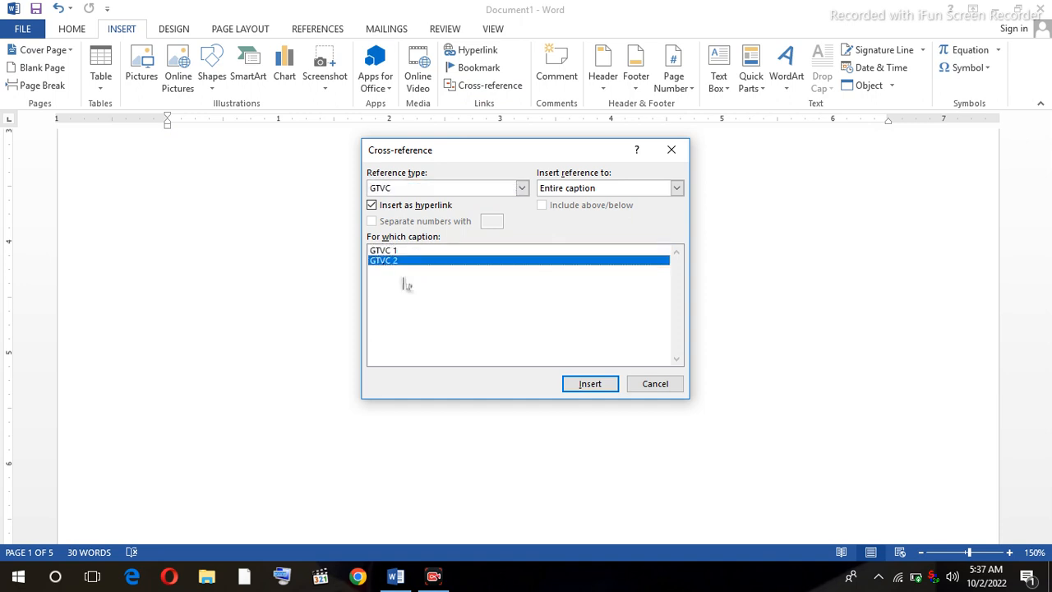
{"action": "left_click", "coordinate": [589, 386]}
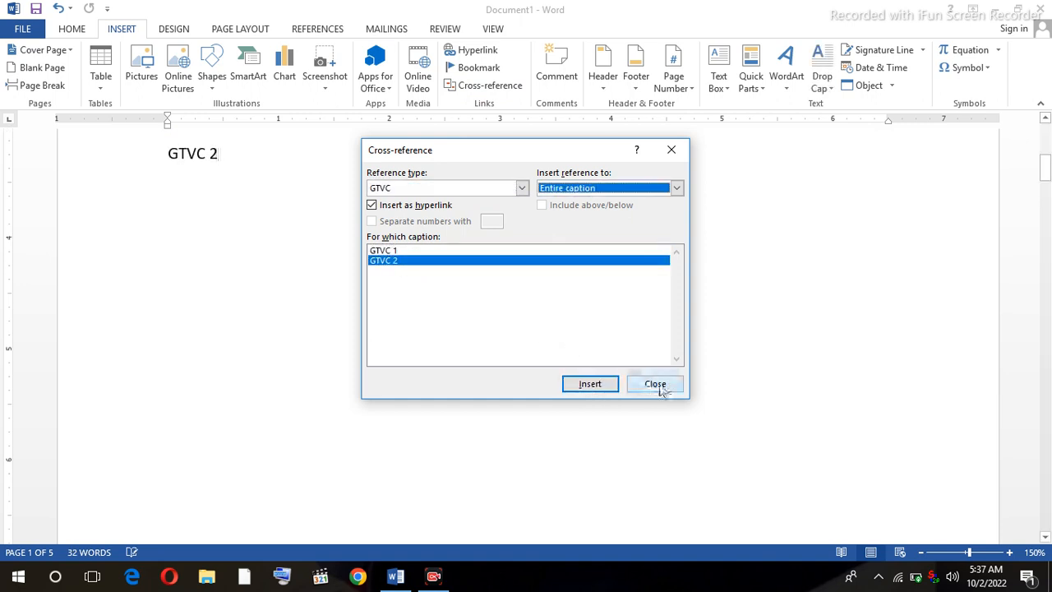
{"action": "left_click", "coordinate": [660, 387]}
Test the GTVC 2 and GTVC 1 cross-references by following them back and forth between the two pages
{"action": "left_click_drag", "start_coordinate": [1048, 178], "coordinate": [1049, 161]}
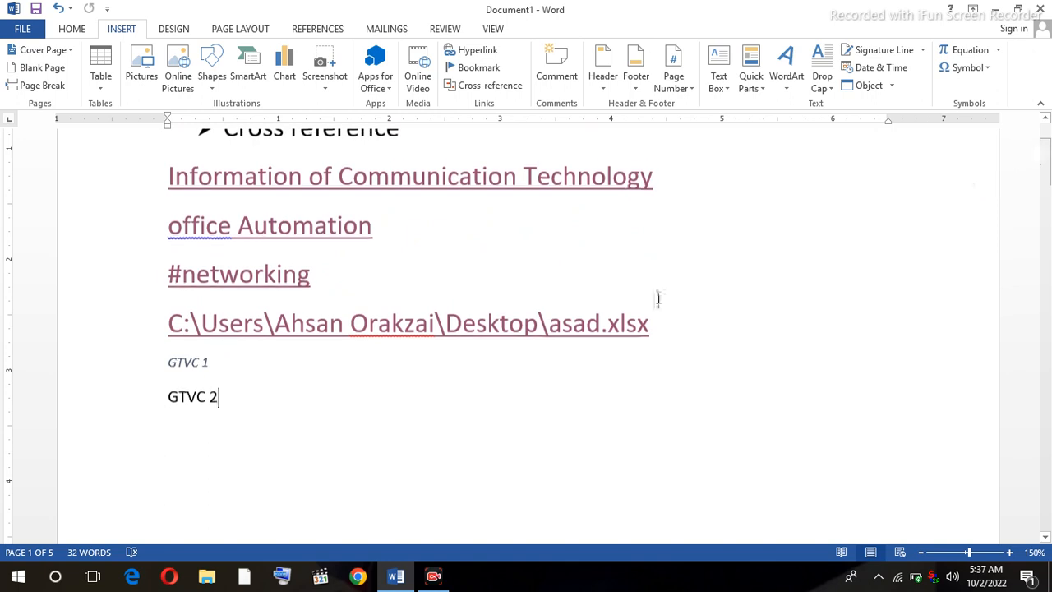
{"action": "left_click", "coordinate": [206, 400], "text": "ctrl"}
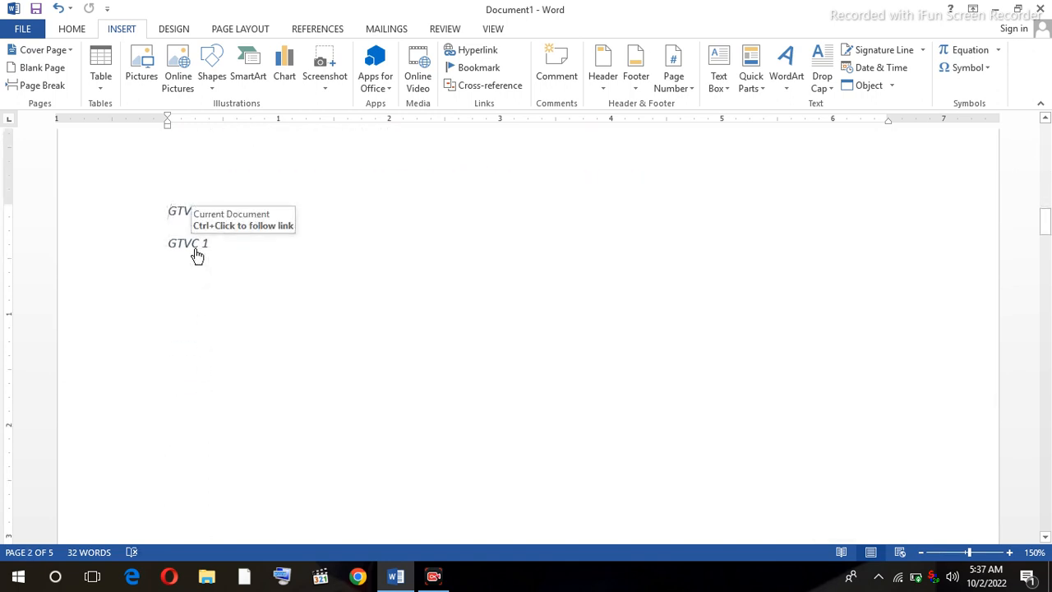
{"action": "left_click", "coordinate": [191, 248], "text": "ctrl"}
{"action": "left_click", "coordinate": [191, 250], "text": "ctrl"}
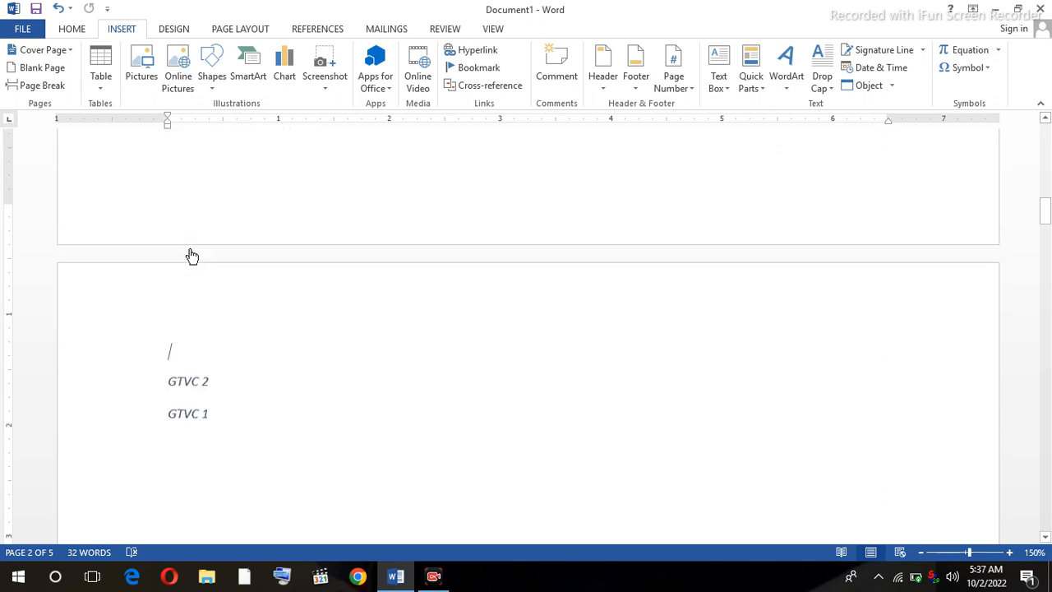
{"action": "left_click", "coordinate": [191, 245], "text": "ctrl"}
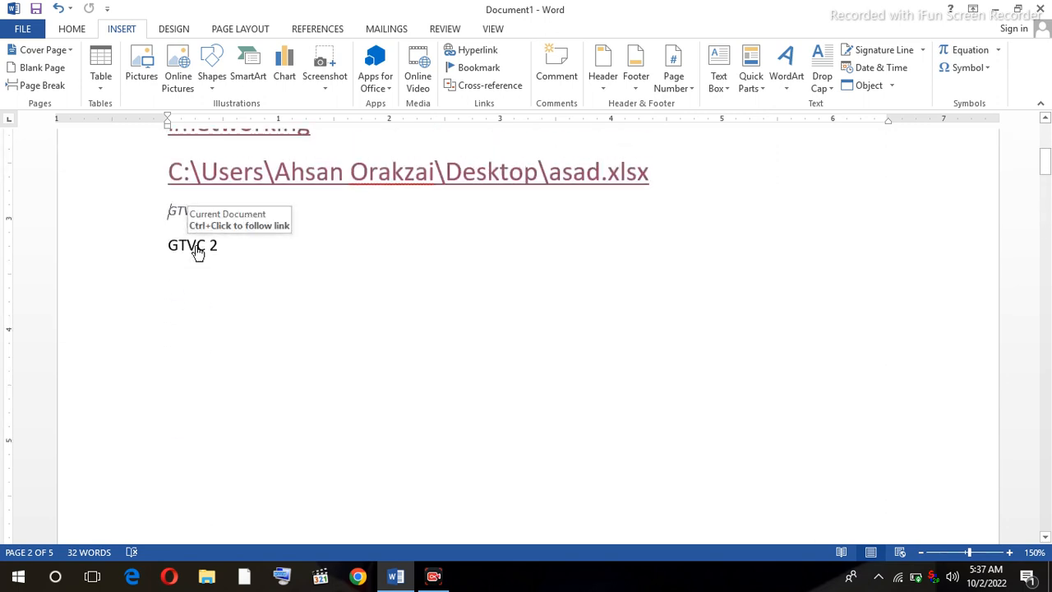
{"action": "left_click", "coordinate": [197, 248], "text": "ctrl"}
{"action": "left_click", "coordinate": [194, 248], "text": "ctrl"}
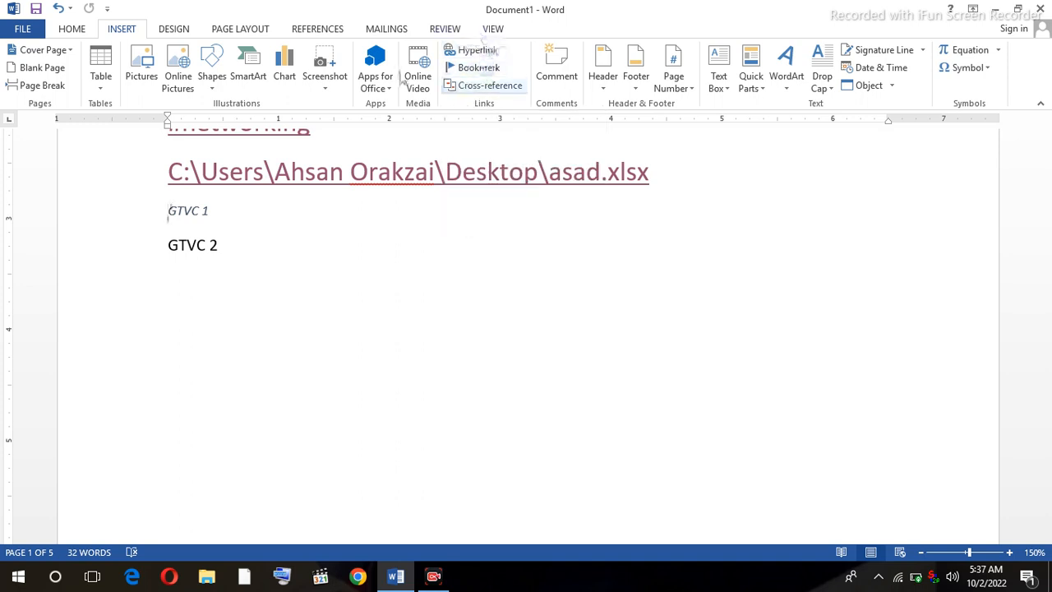
Add the text "IQBAL SPEAKS" on the line above the GTVC 2 caption at the beginning of the second page
{"action": "left_click_drag", "start_coordinate": [1049, 172], "coordinate": [1048, 160]}
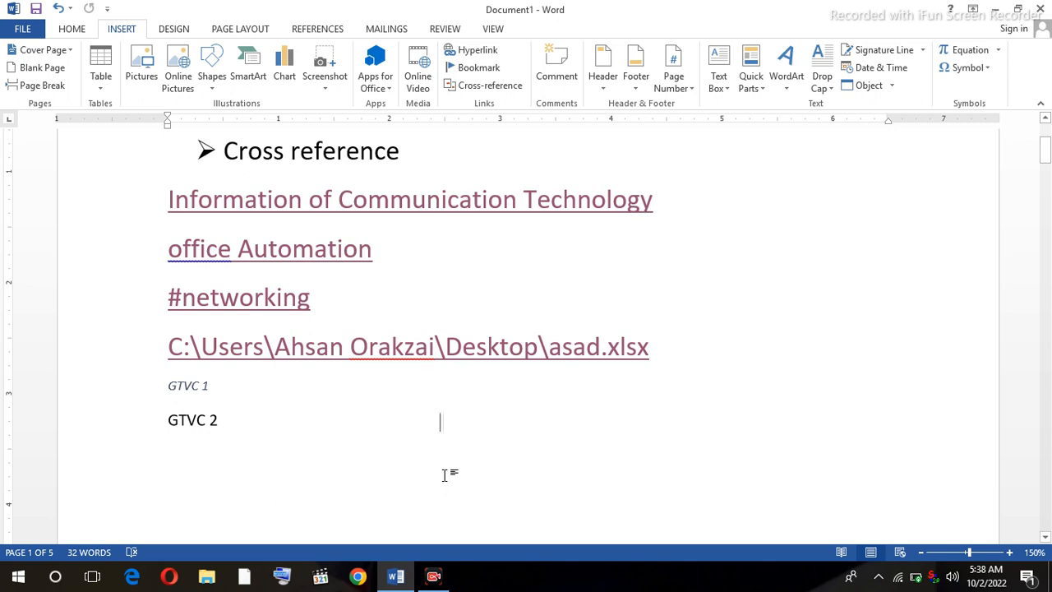
{"action": "key", "text": "ctrl+Return"}
{"action": "type", "text": "IQBAL"}
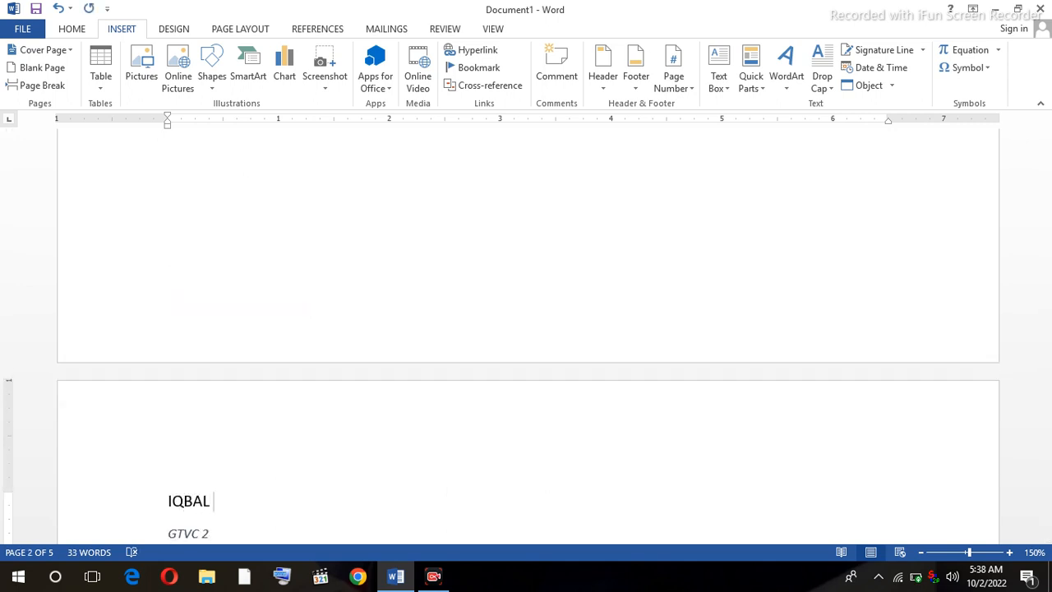
{"action": "left_click_drag", "start_coordinate": [1044, 210], "coordinate": [1045, 225]}
{"action": "type", "text": "SP"}
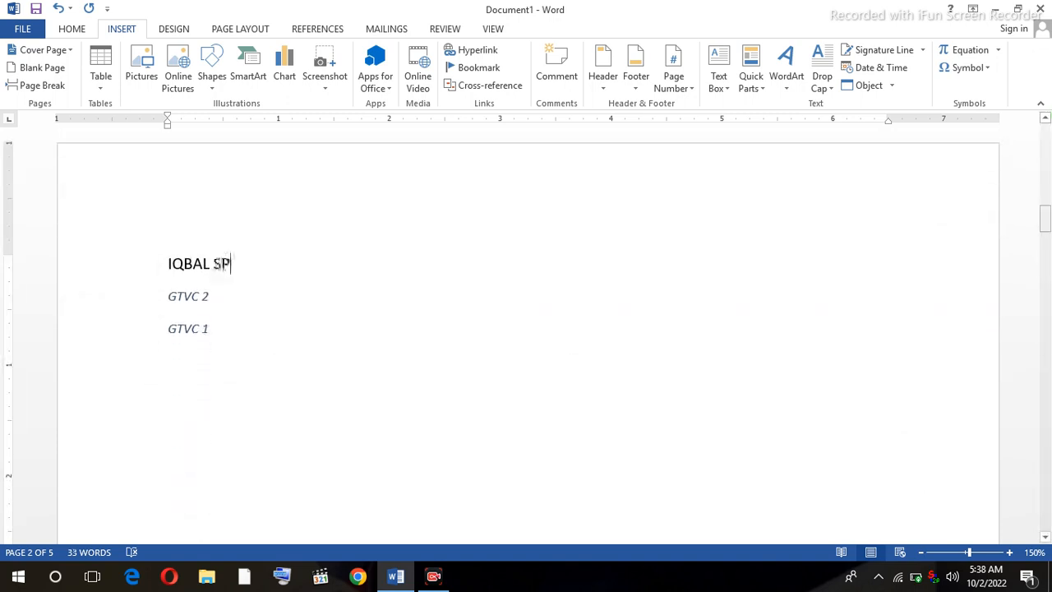
{"action": "type", "text": "EAKS"}
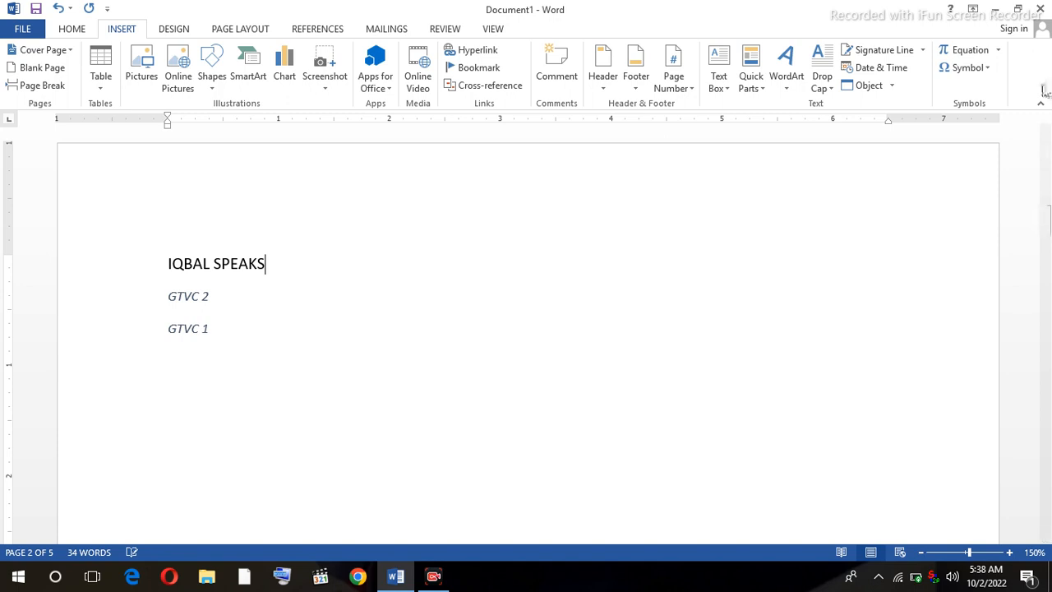